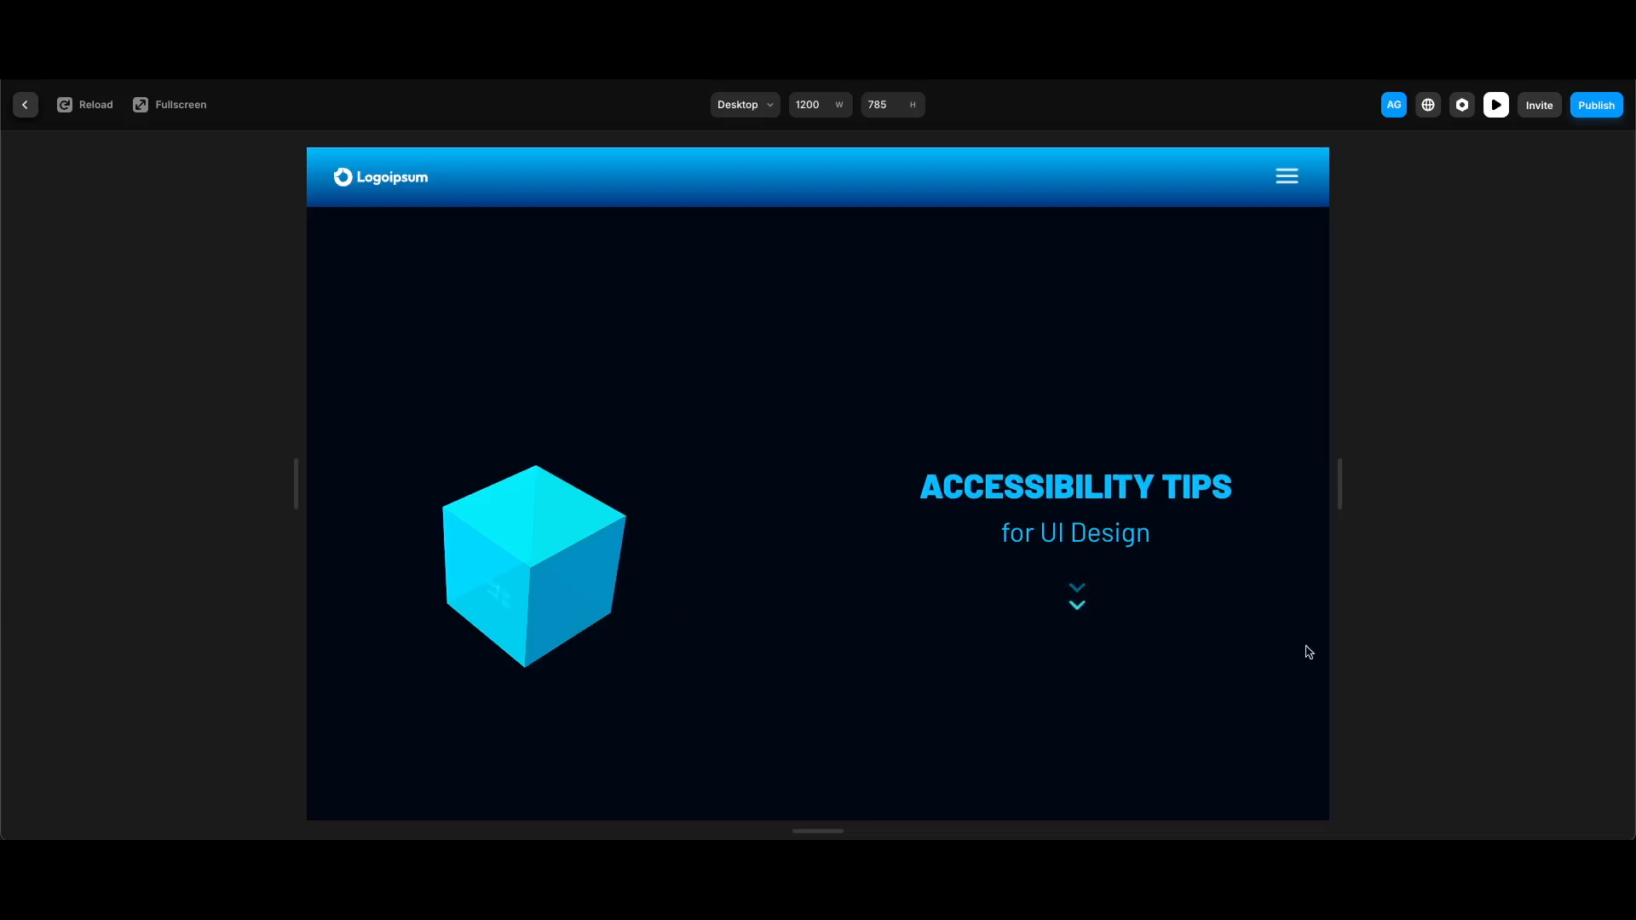
Step: Review the previewed page from the Accessibility Tips hero down to the Size section, return to its start, and close the preview
scroll(1091, 643, down, 2)
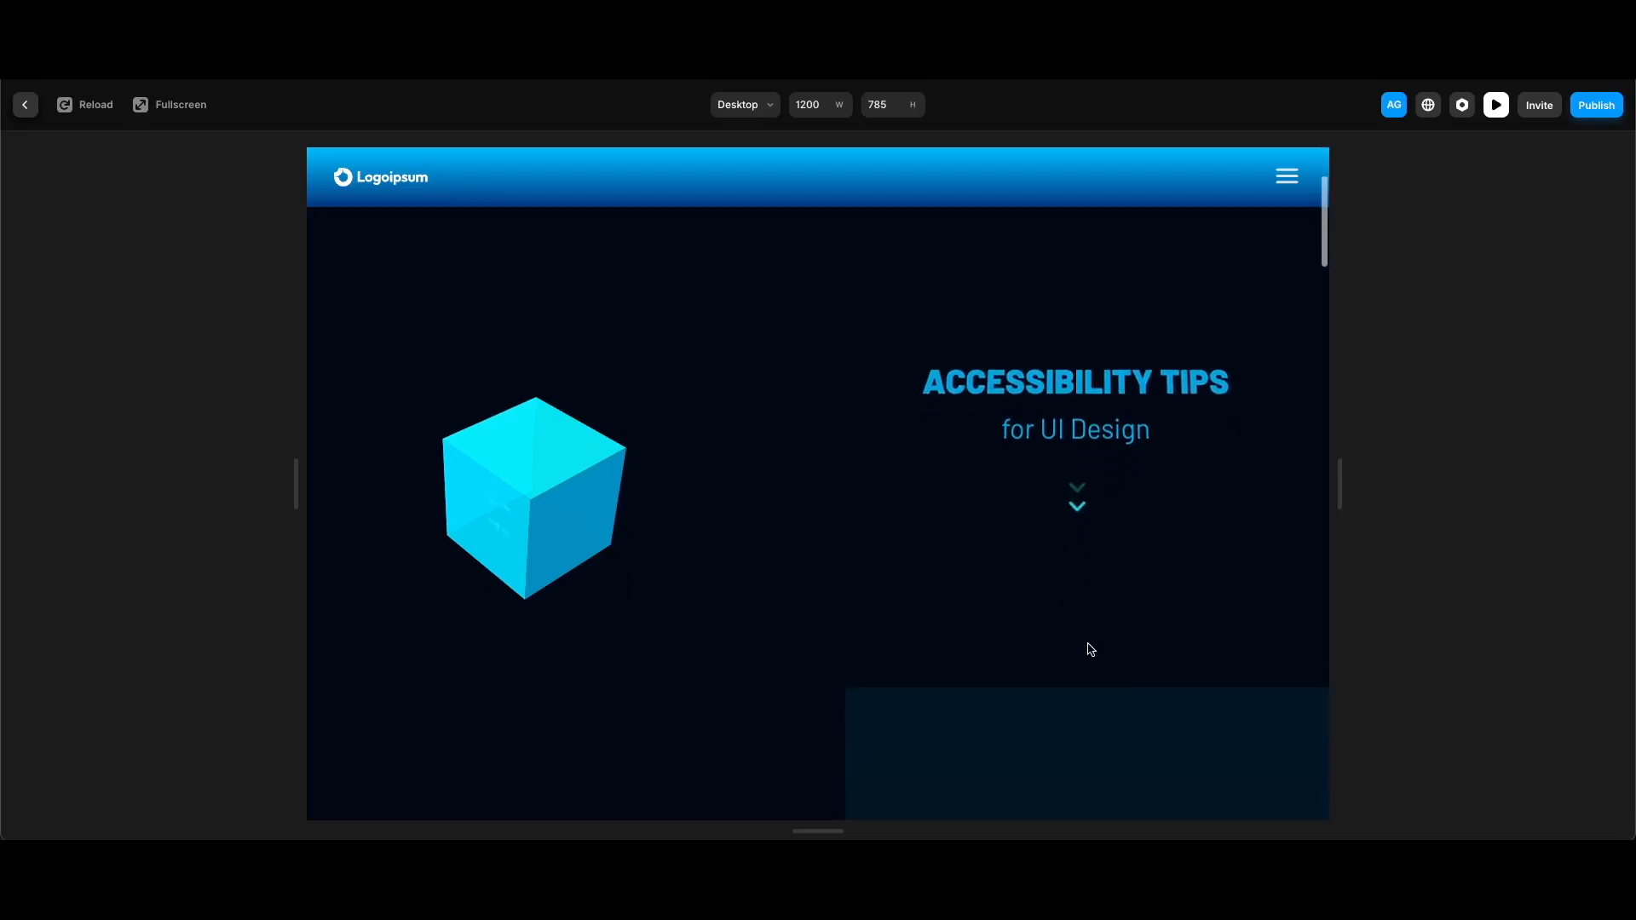
scroll(1234, 640, down, 5)
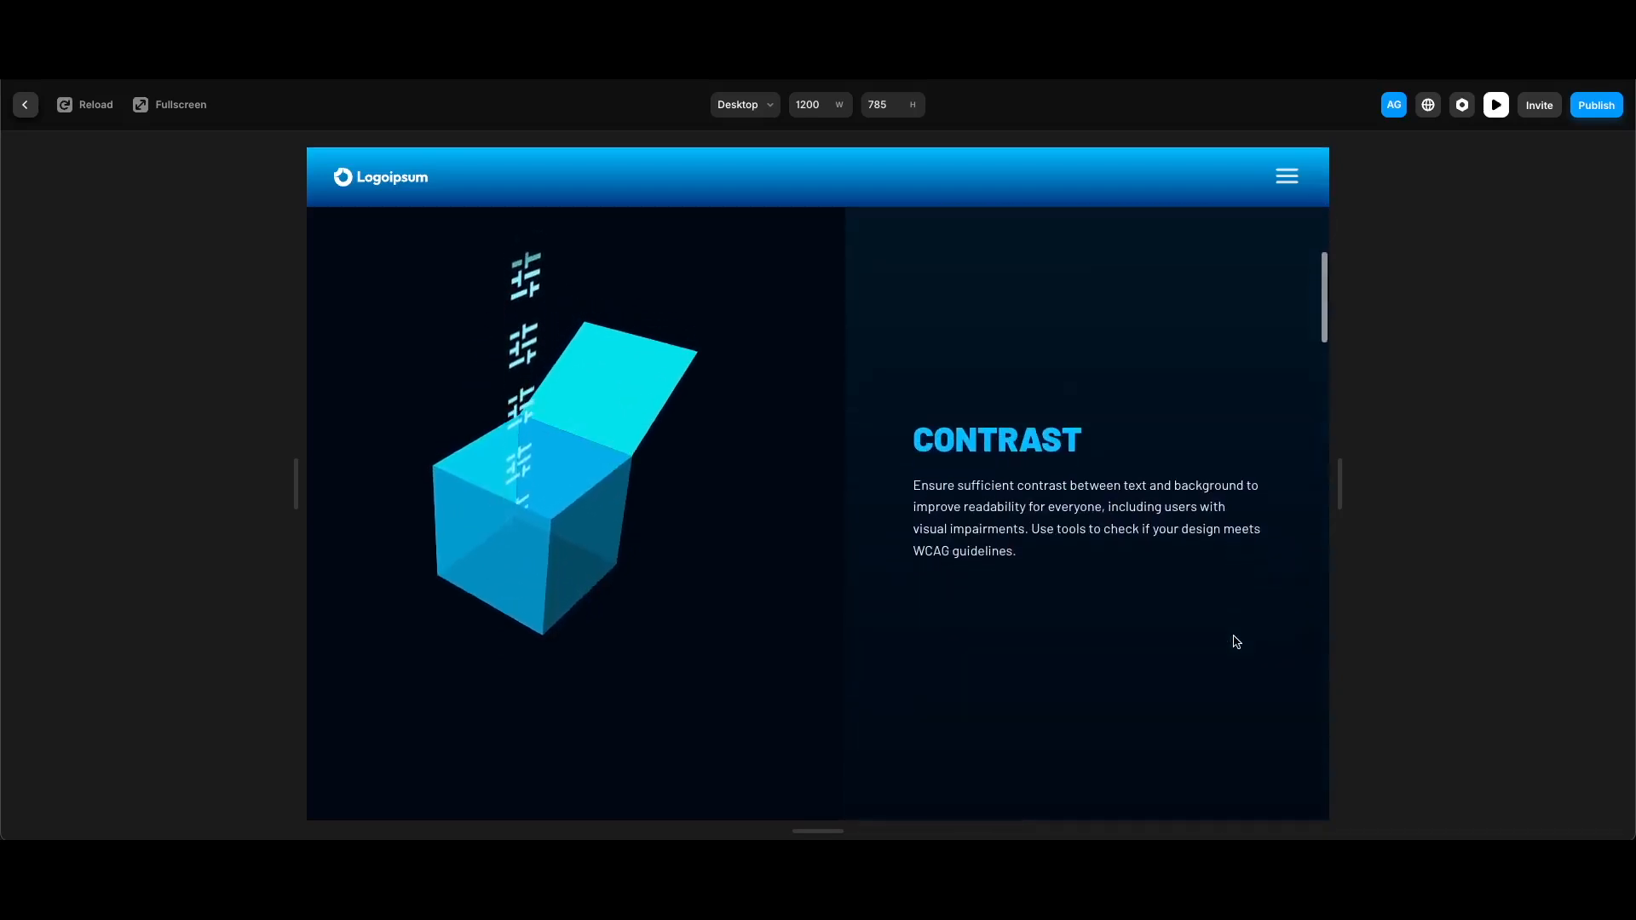
scroll(1236, 640, down, 1)
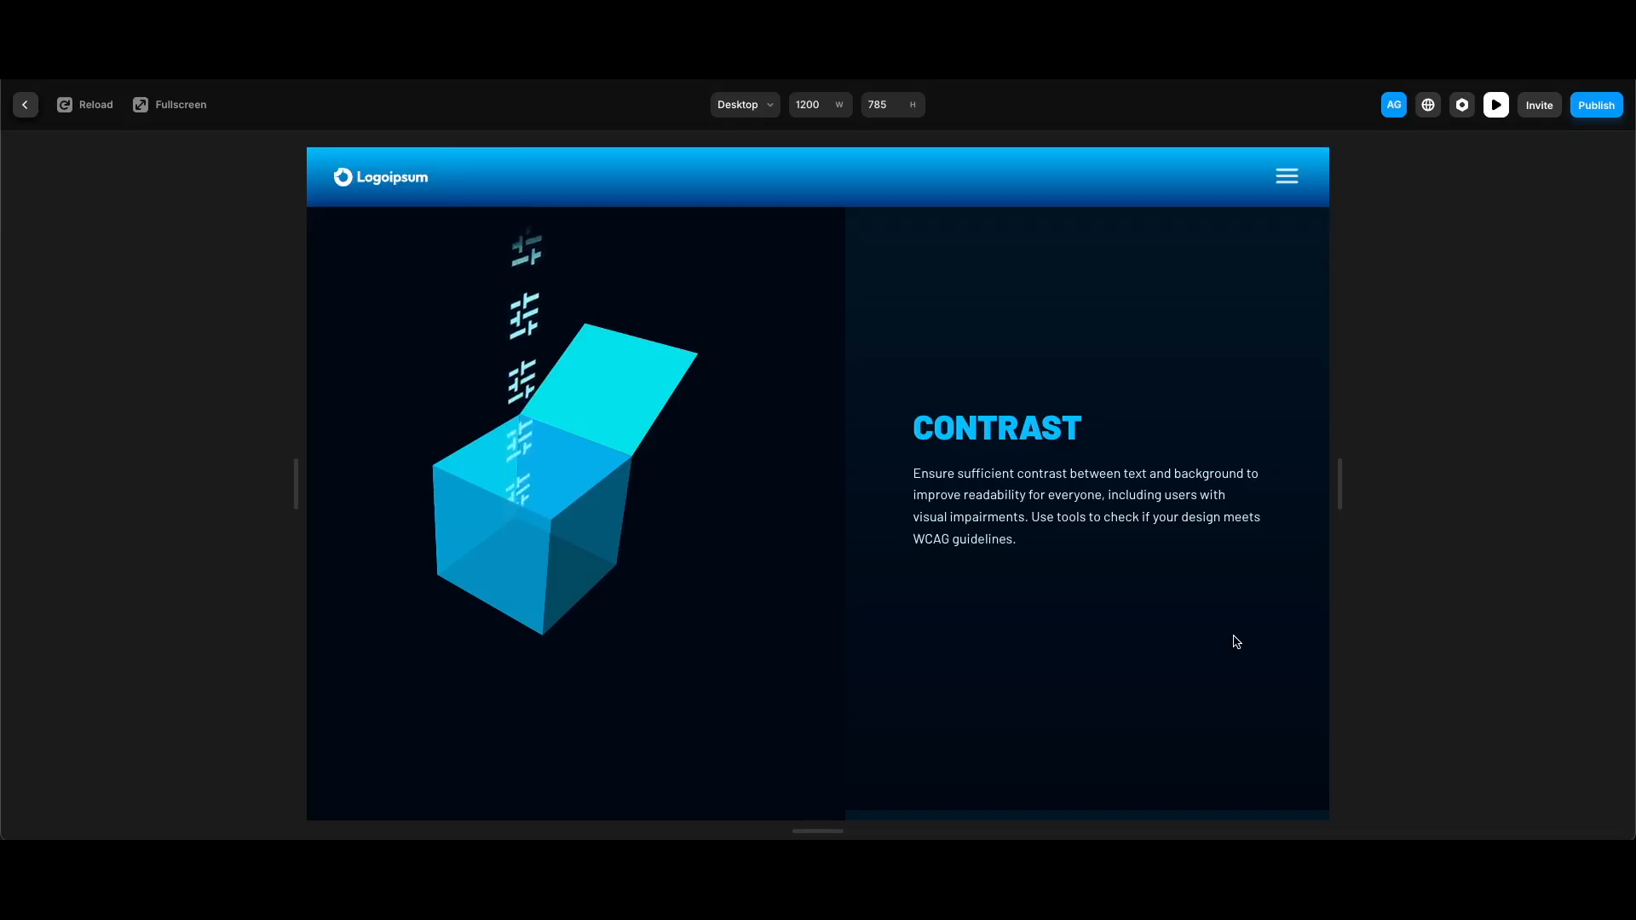
scroll(1061, 684, down, 5)
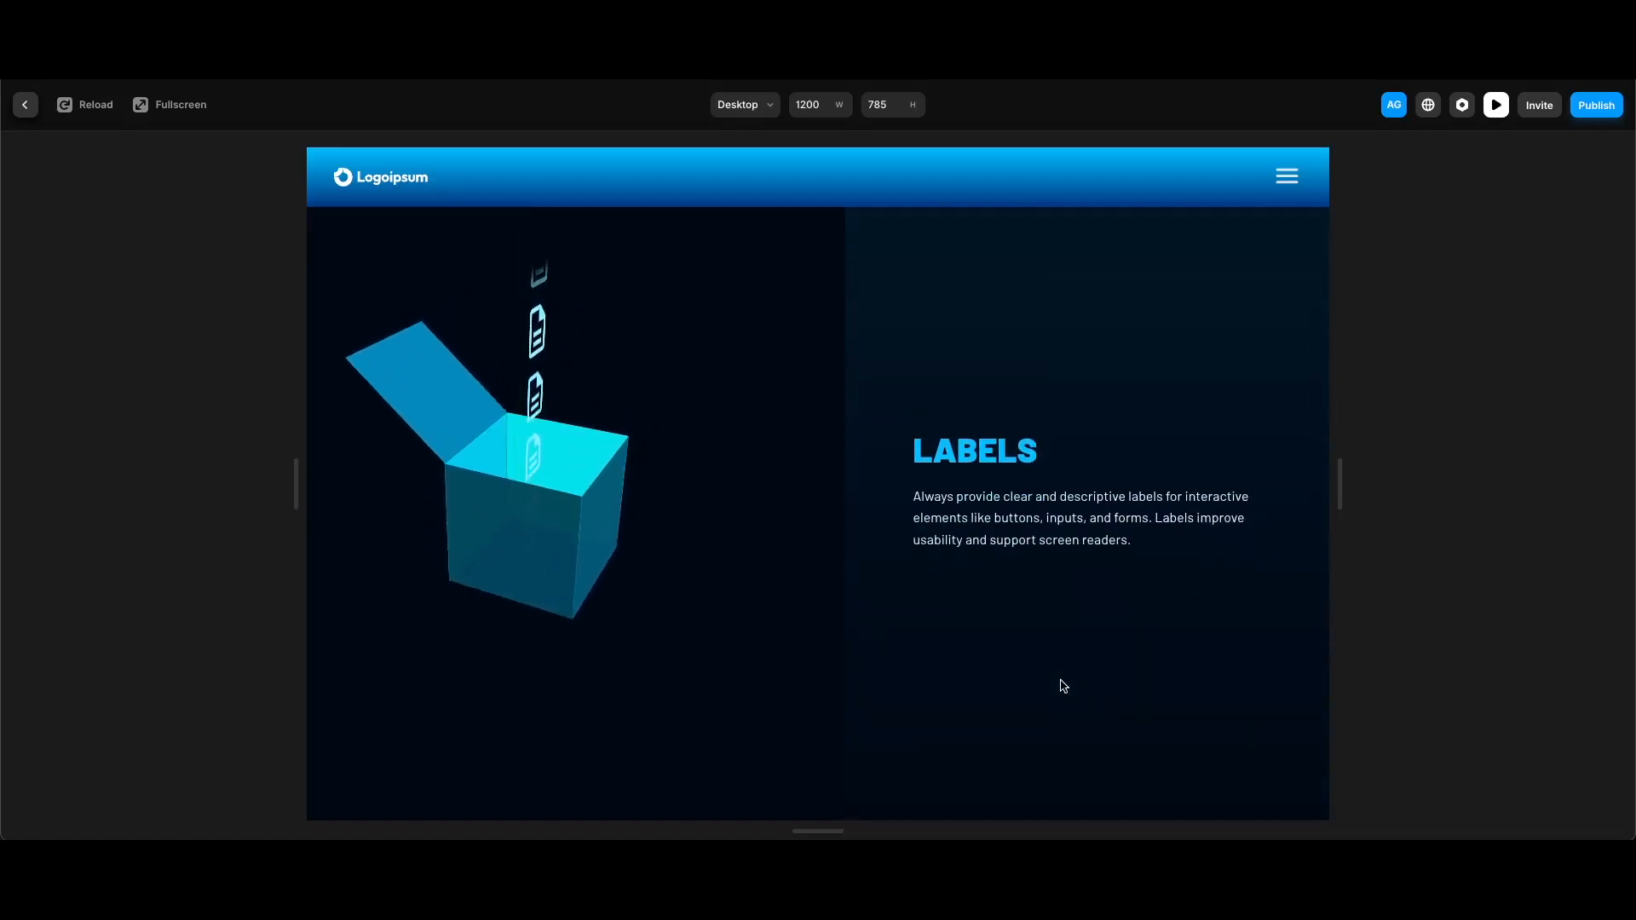
scroll(1063, 686, down, 5)
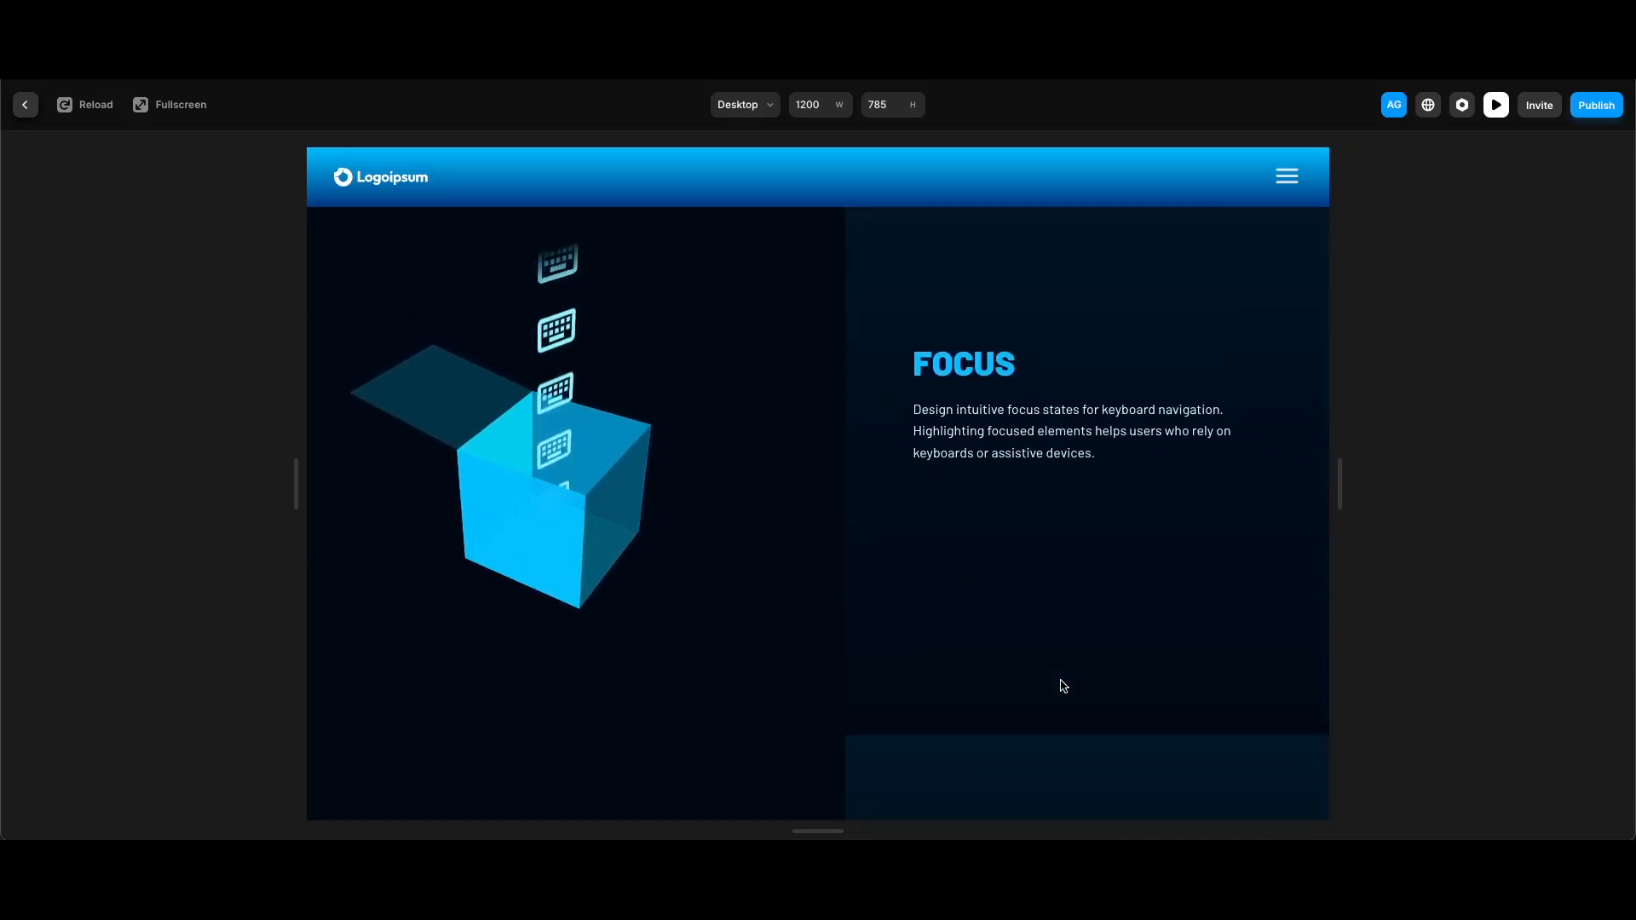
scroll(1064, 686, down, 5)
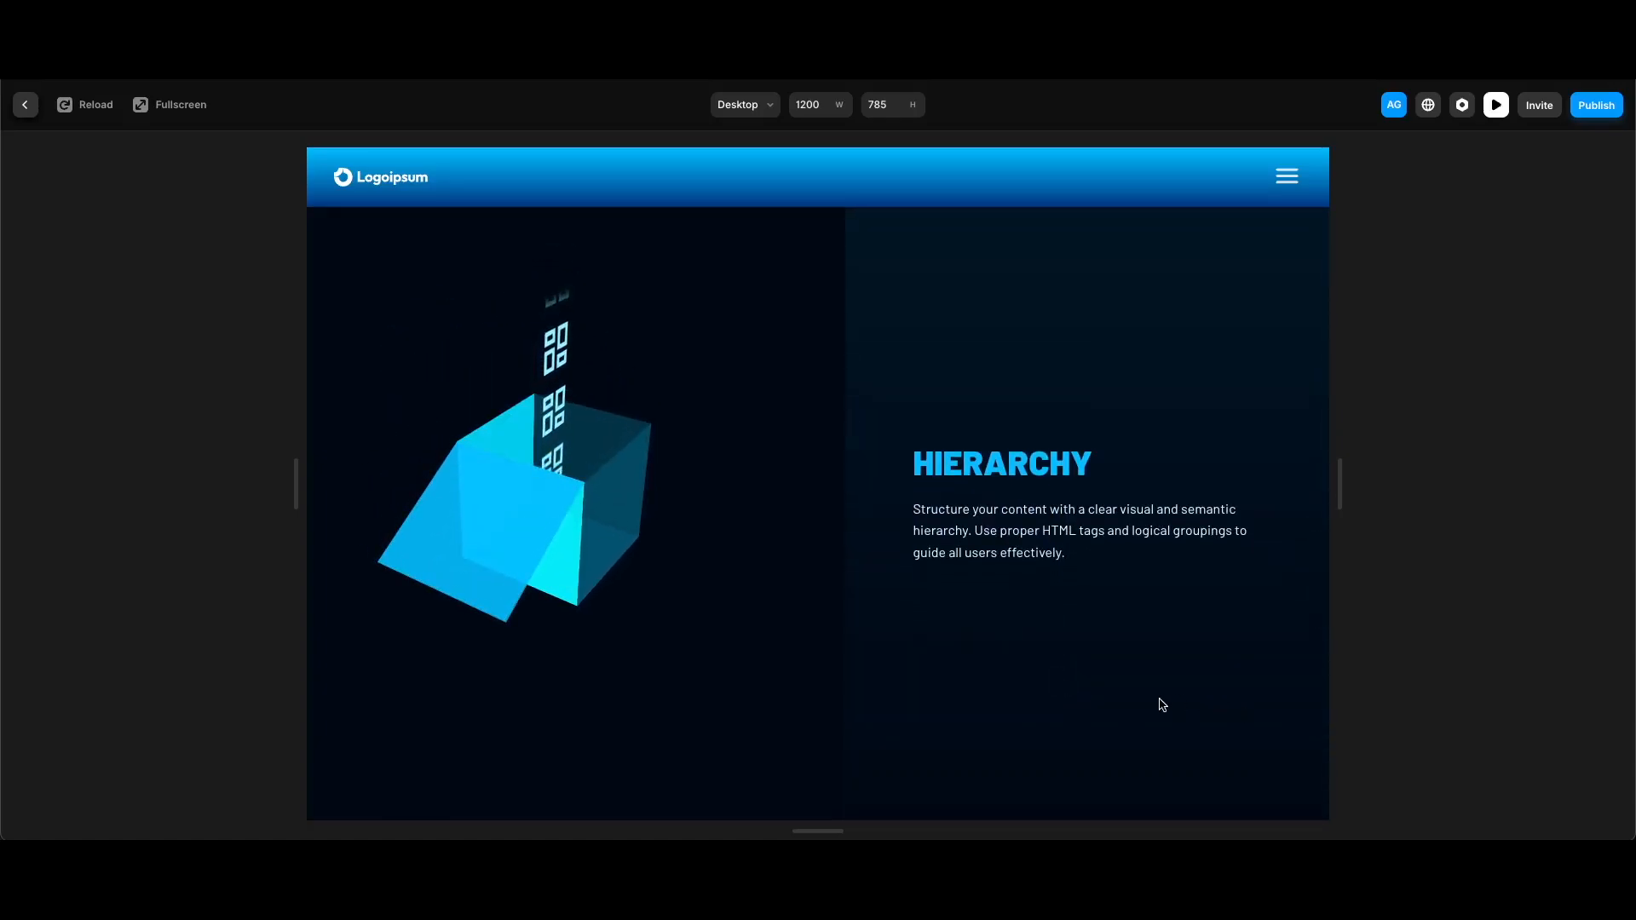
scroll(1162, 704, down, 5)
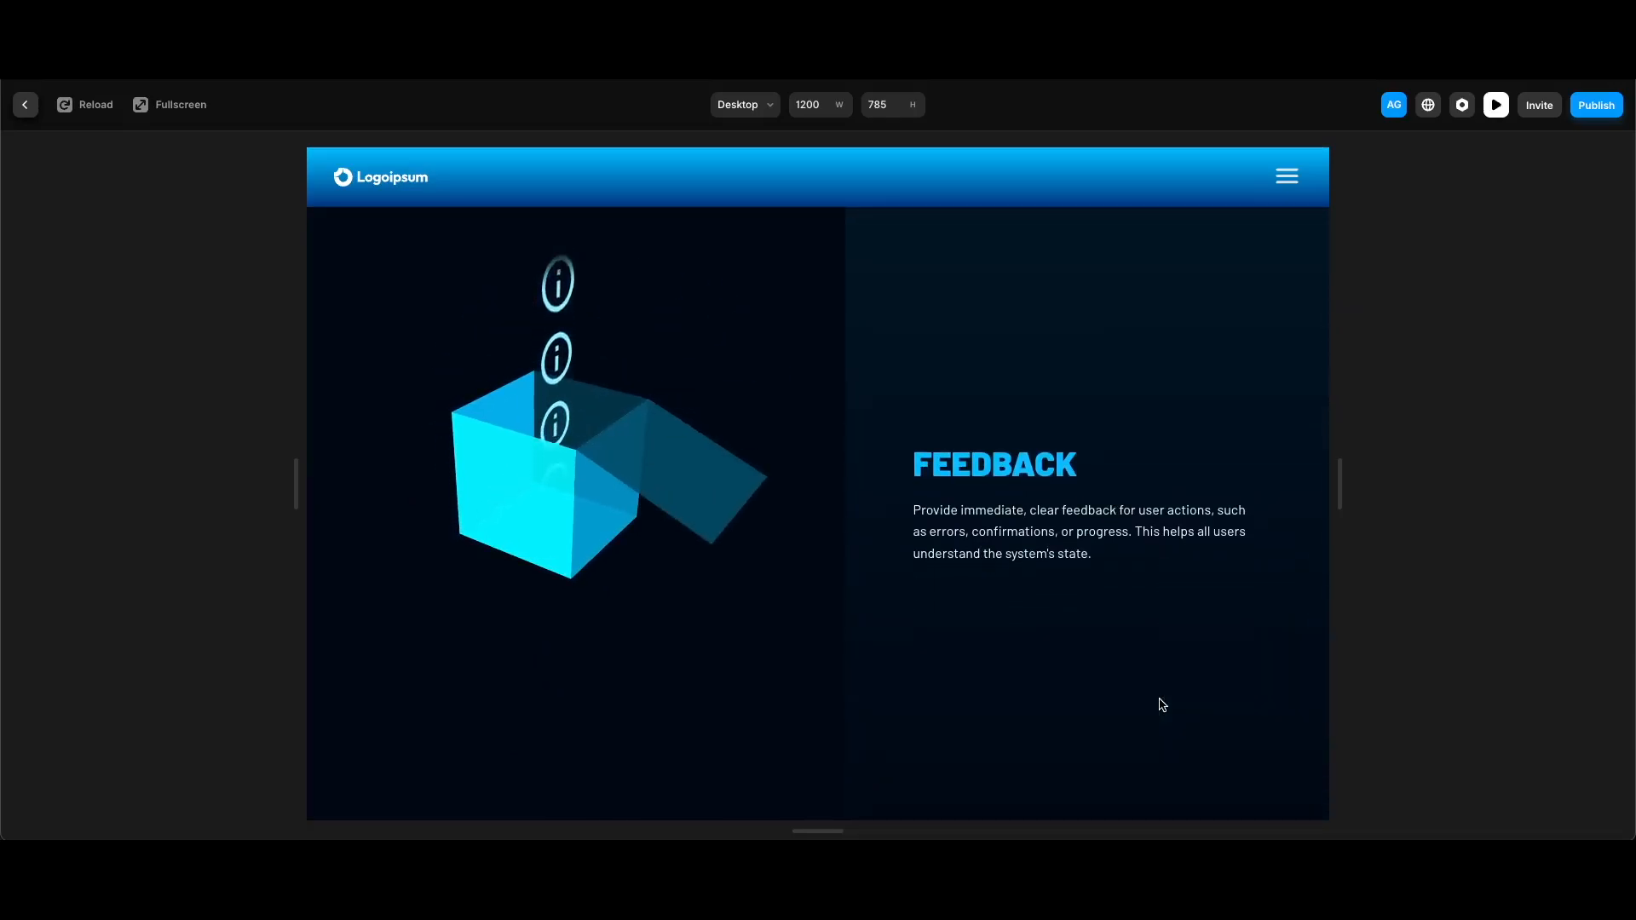
scroll(1163, 705, up, 5)
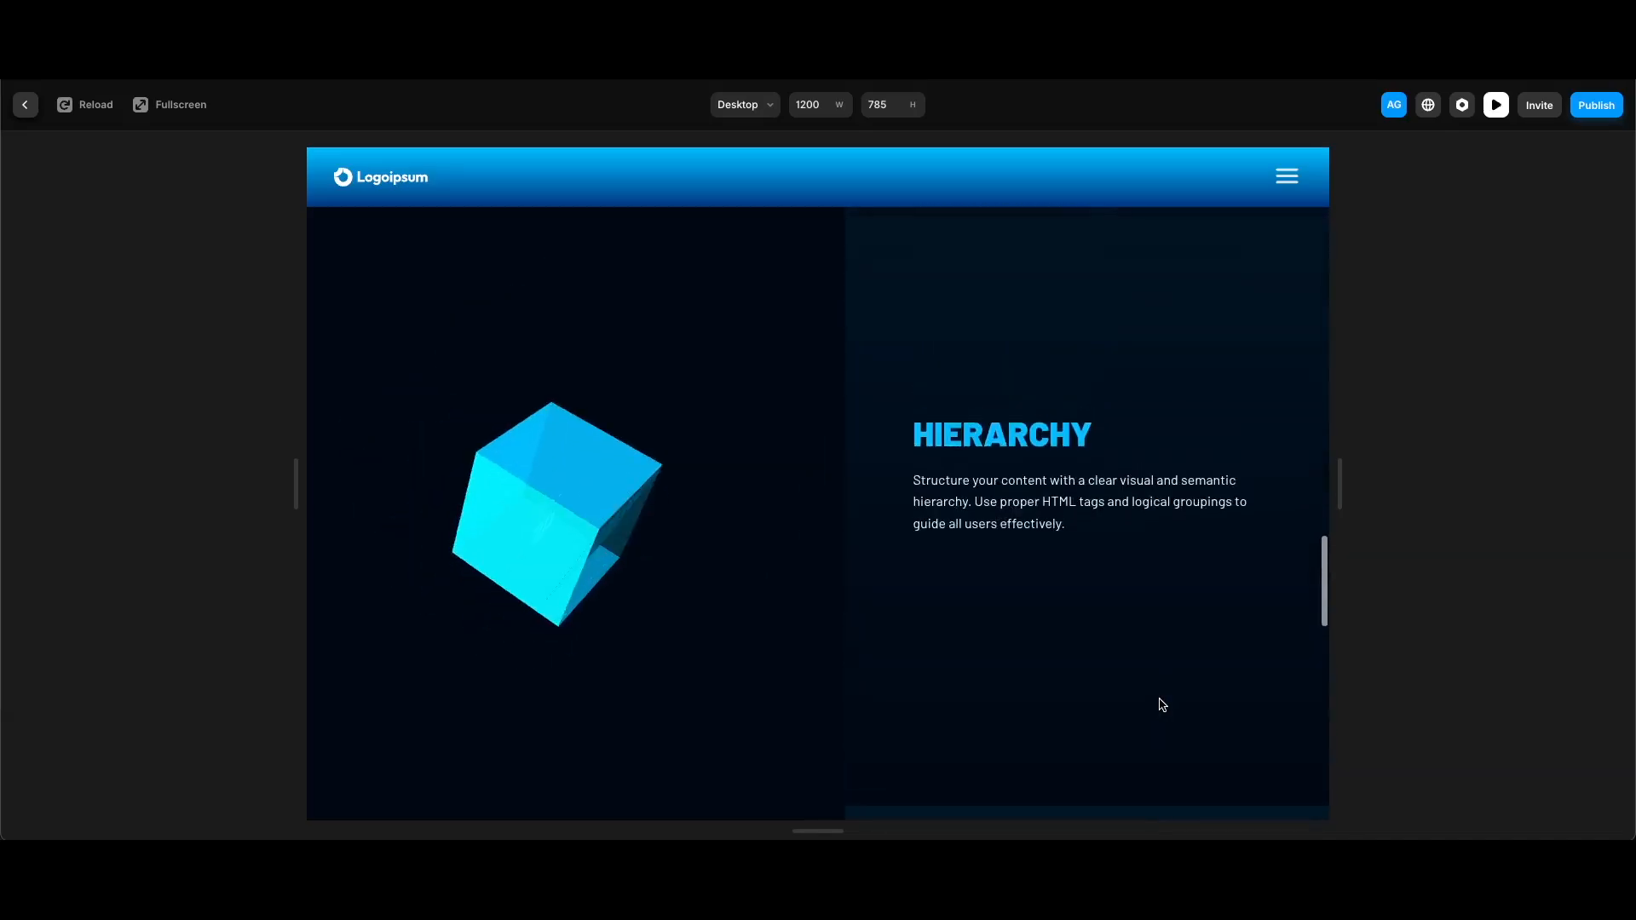
scroll(1162, 704, down, 5)
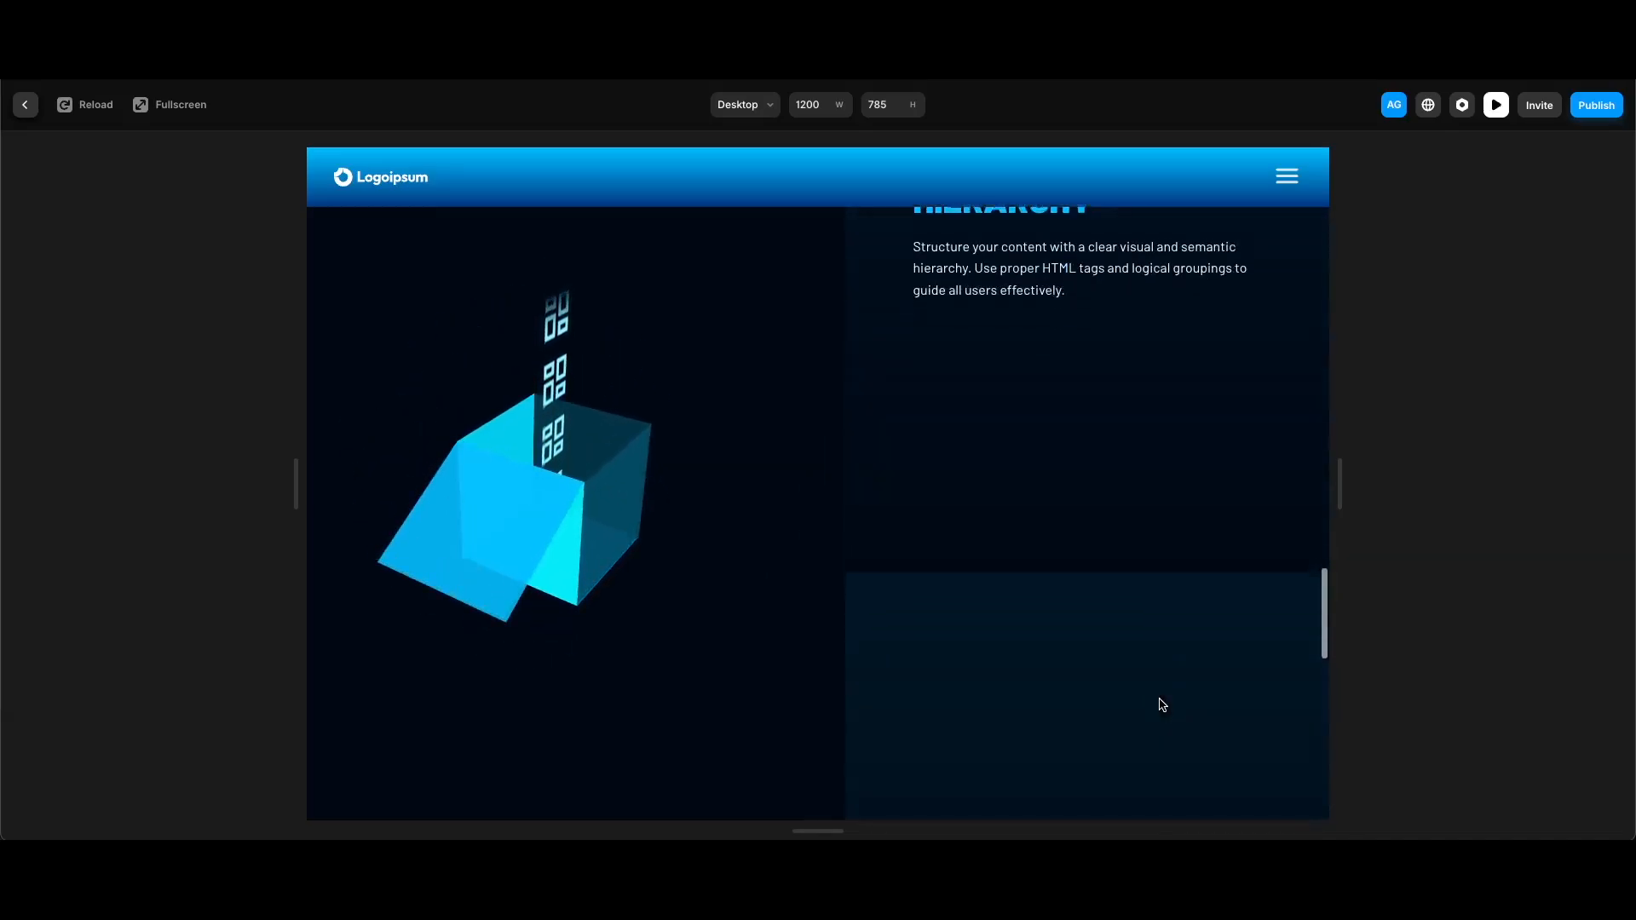
scroll(1162, 705, down, 5)
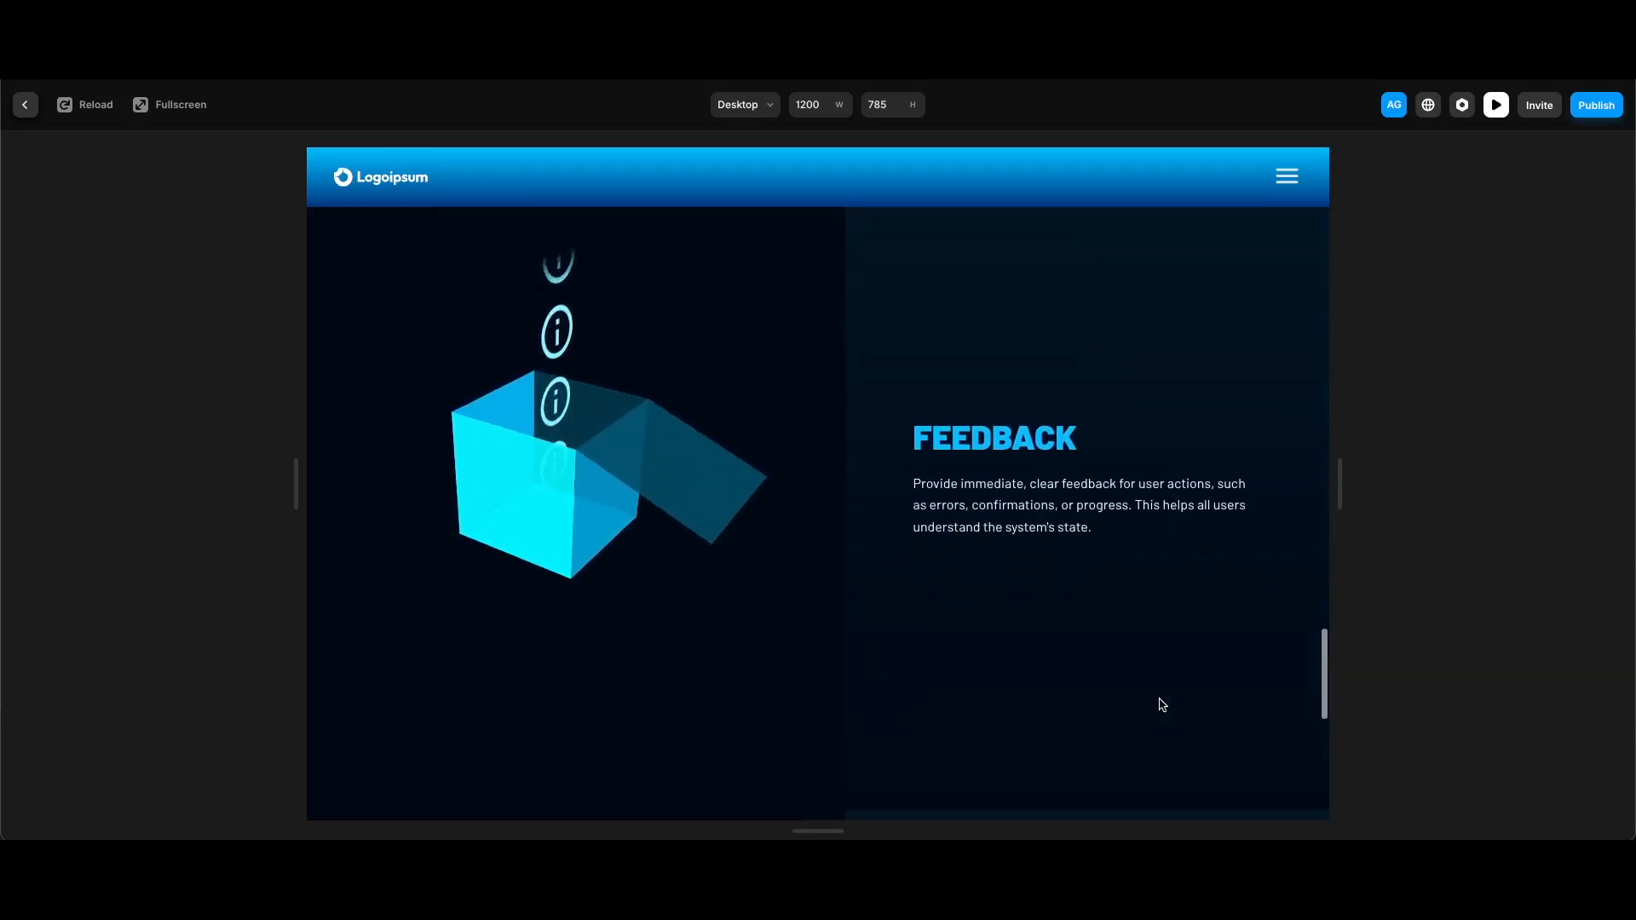
scroll(1162, 704, down, 3)
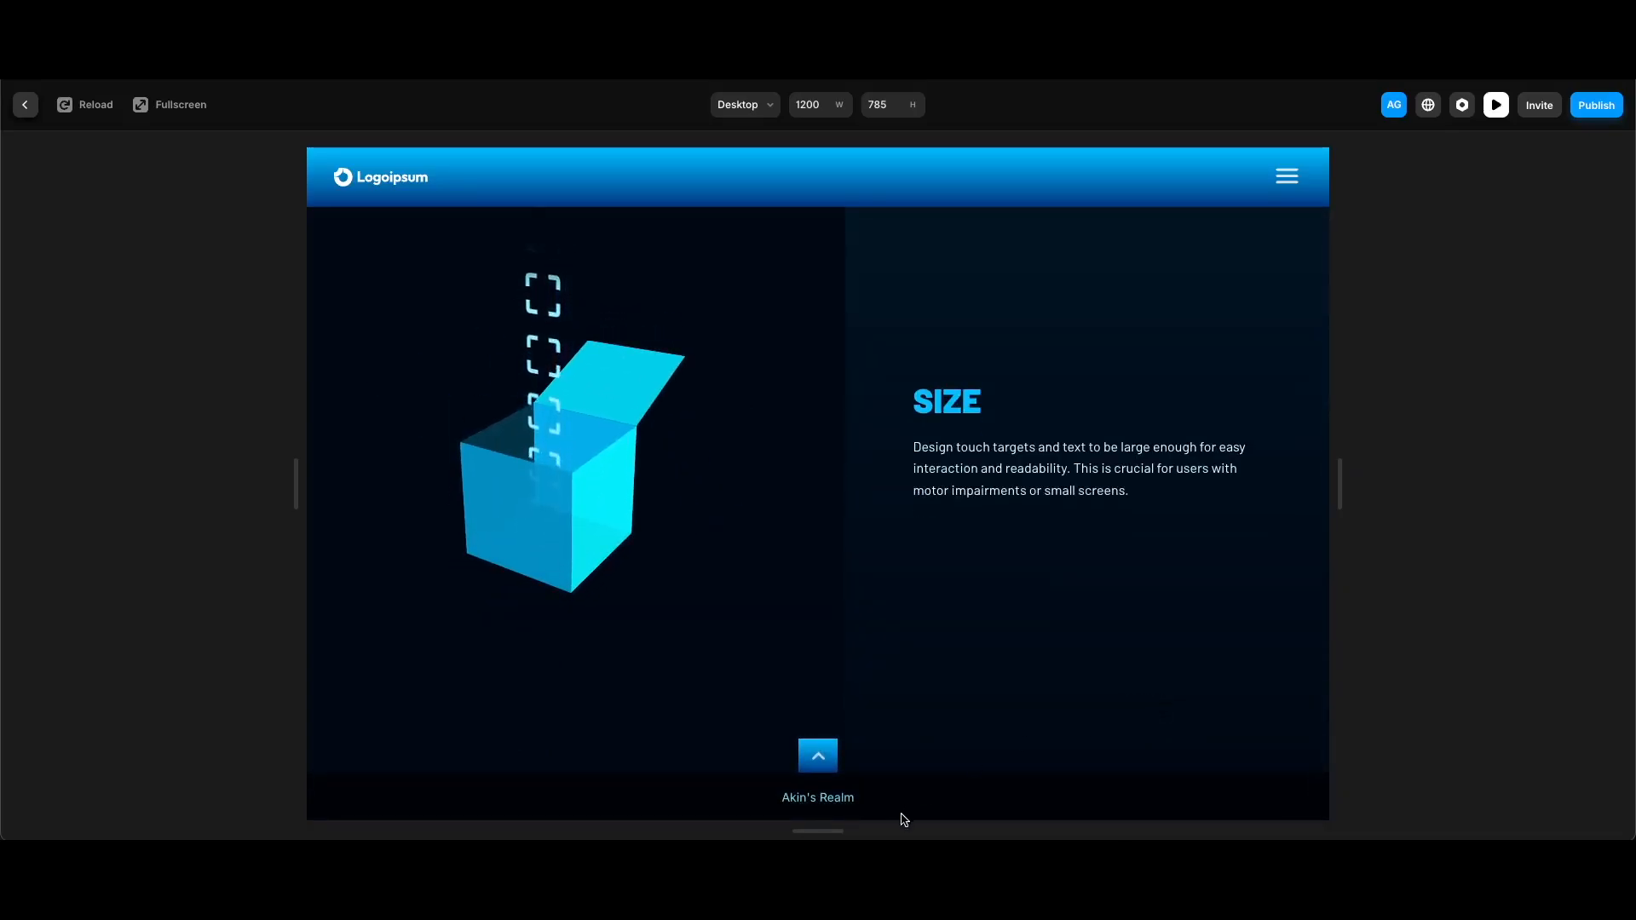
click(816, 757)
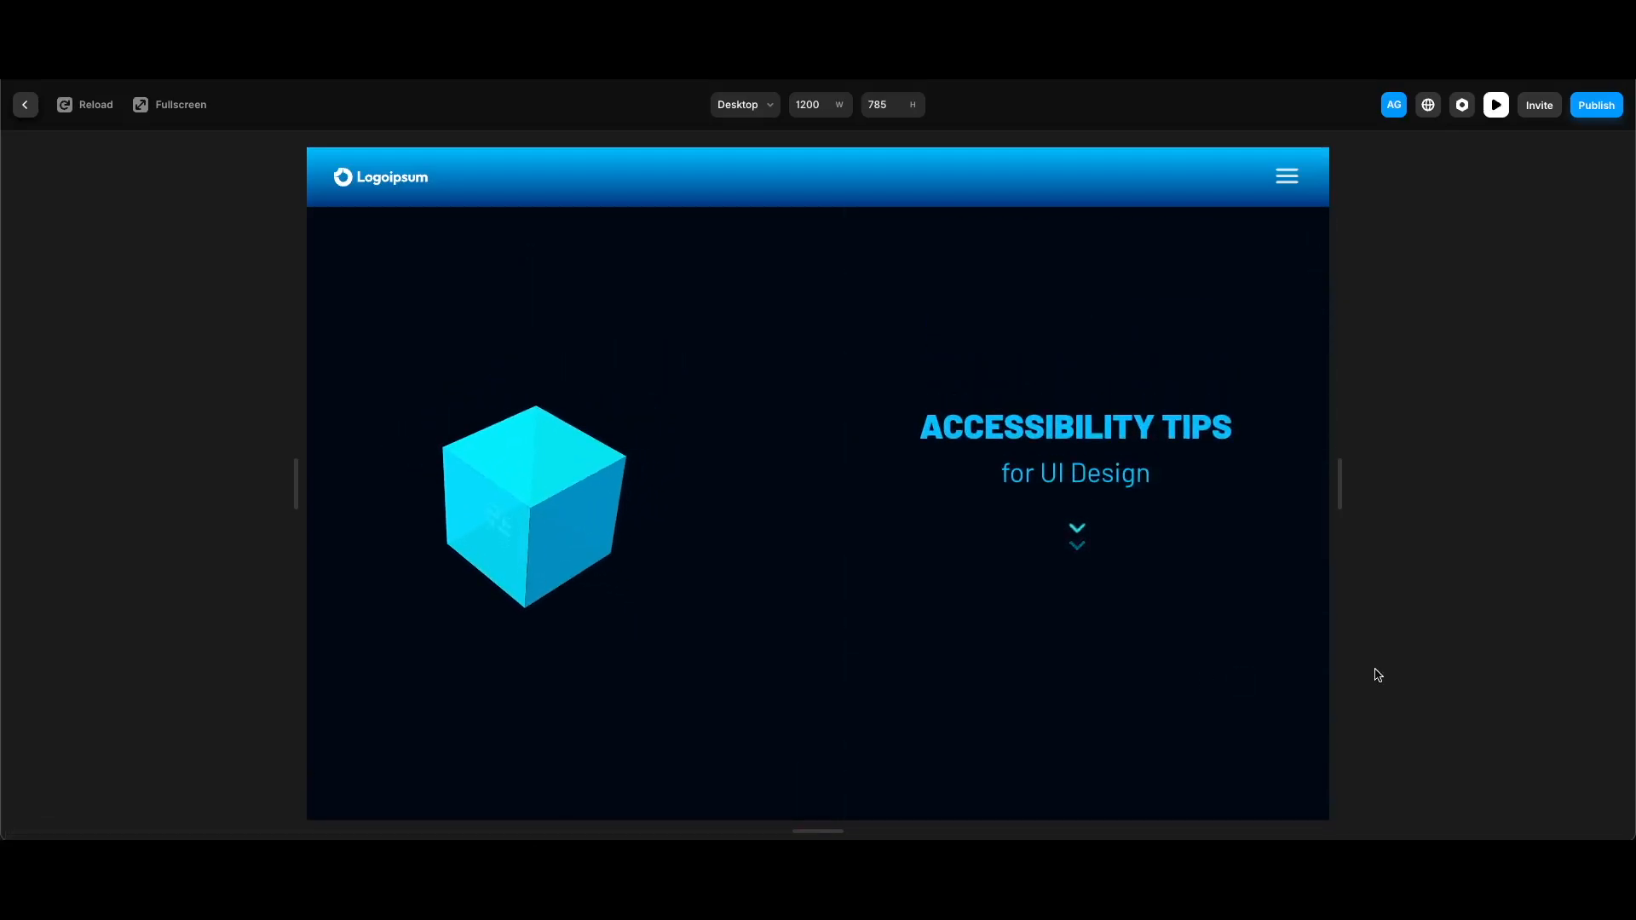
key(Escape)
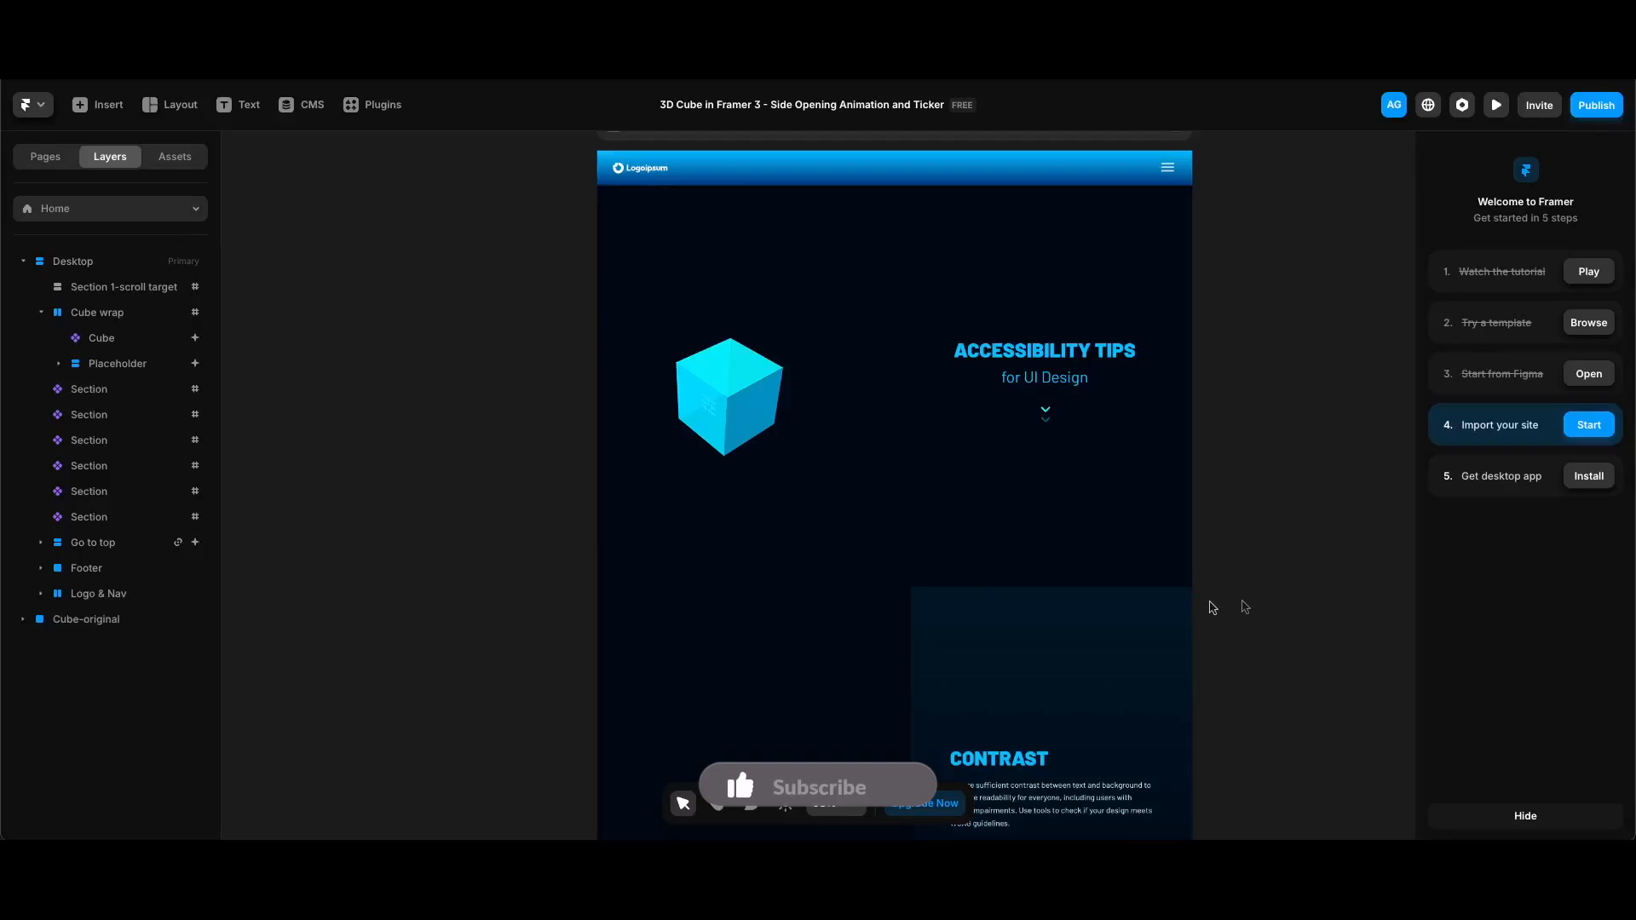
Step: Inspect the Contrast section's component properties, including its title and text content
scroll(1174, 612, down, 5)
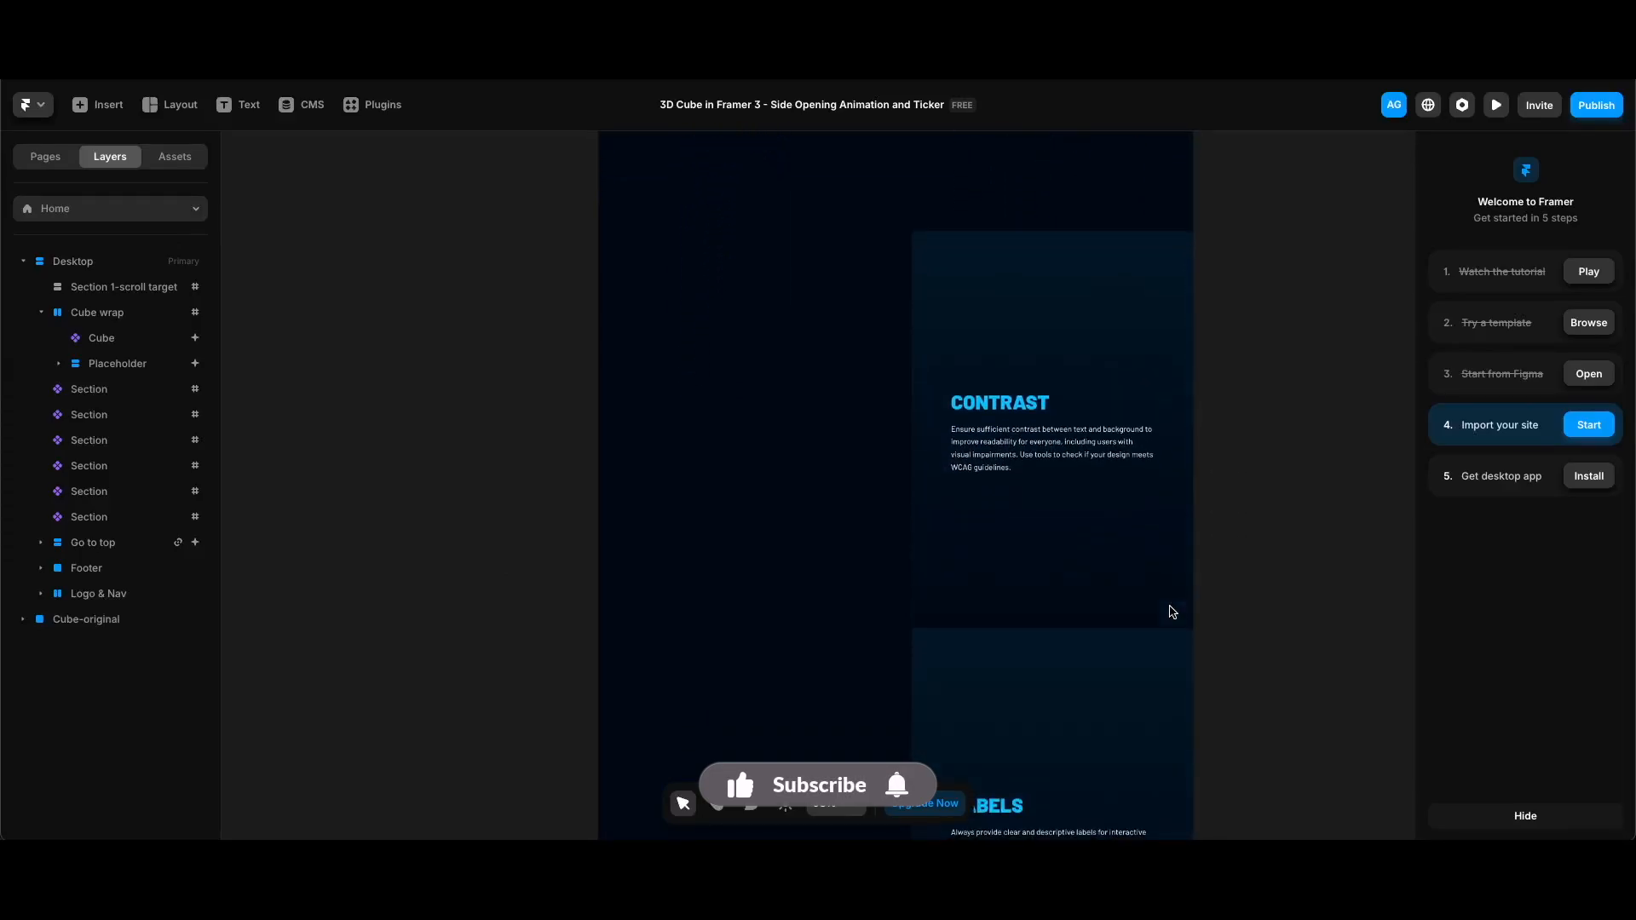
scroll(1170, 612, down, 1)
click(1173, 546)
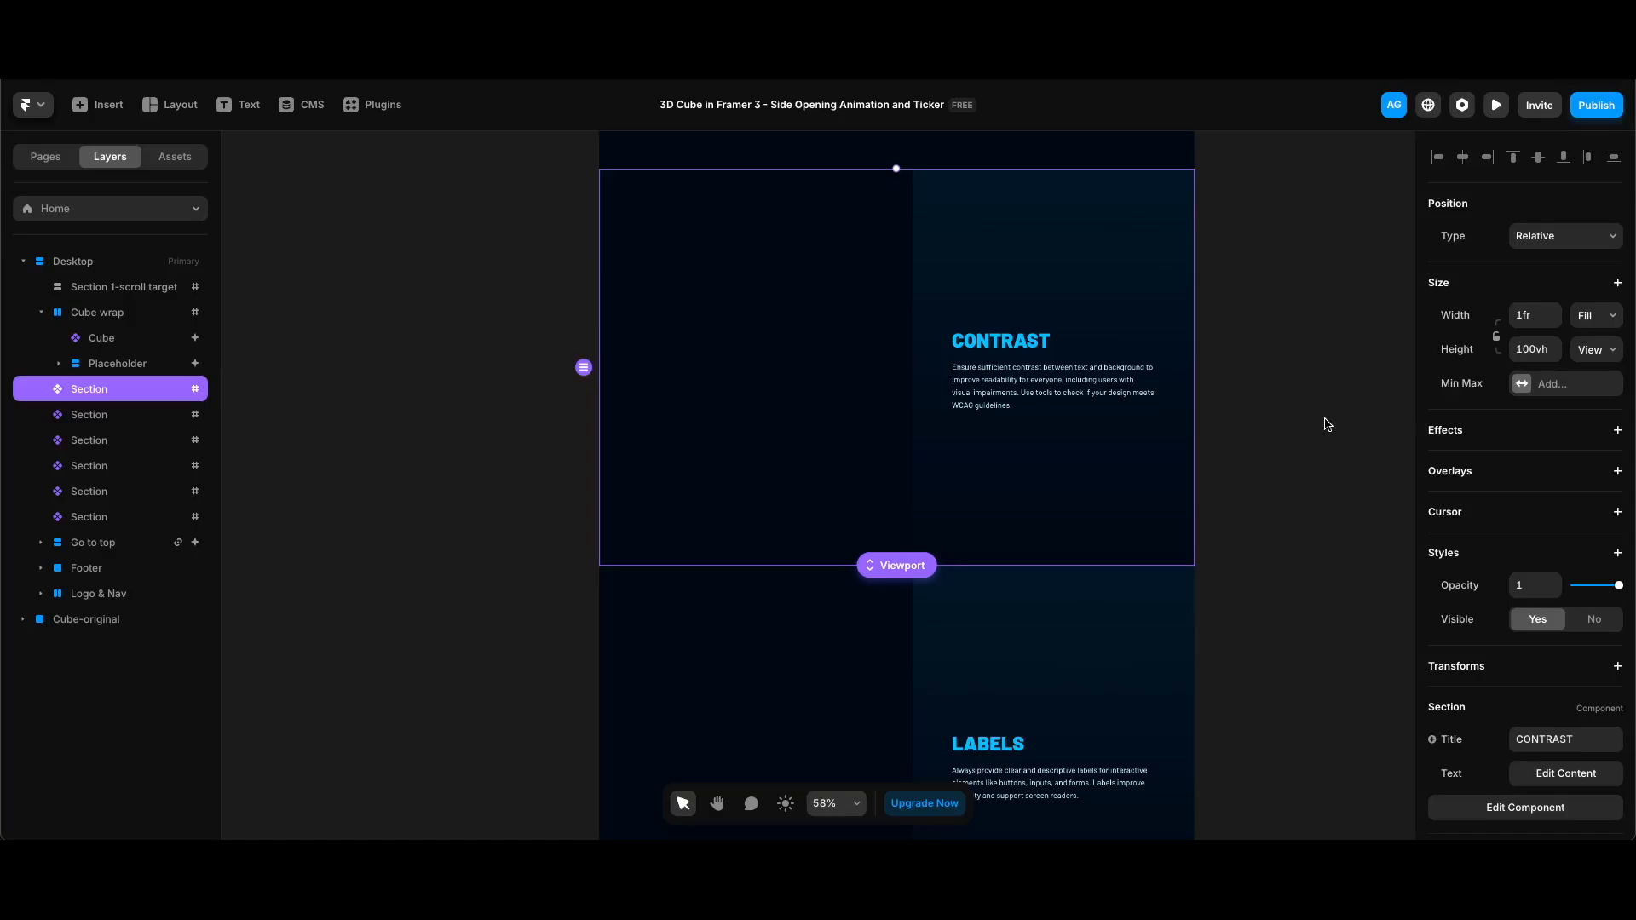
key(shift+2)
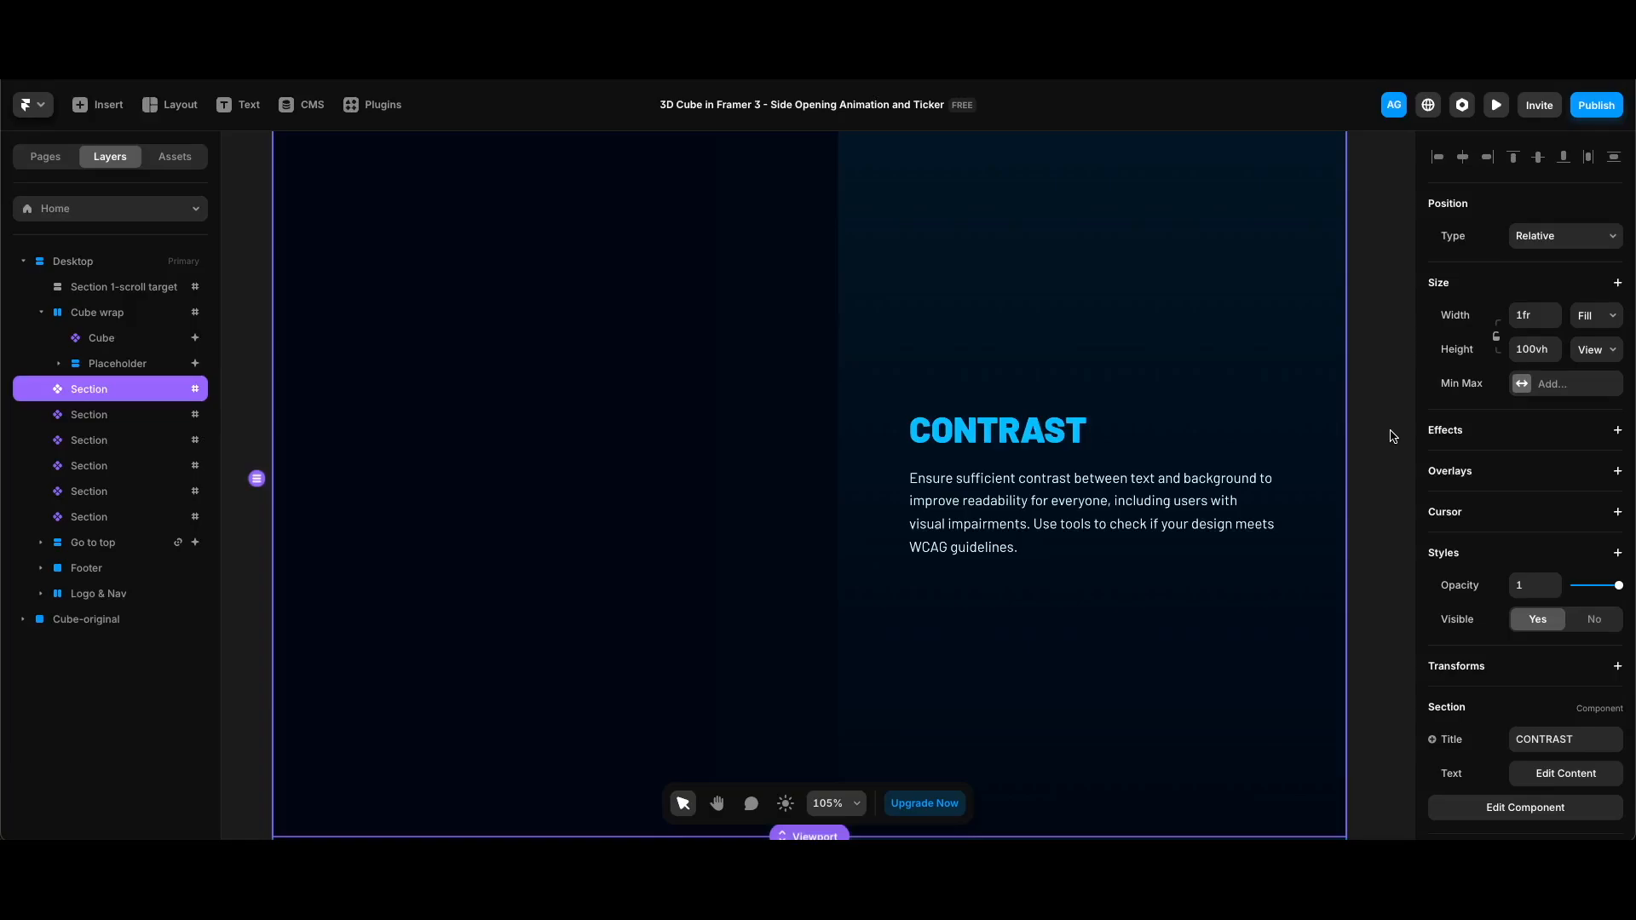
scroll(1567, 583, down, 3)
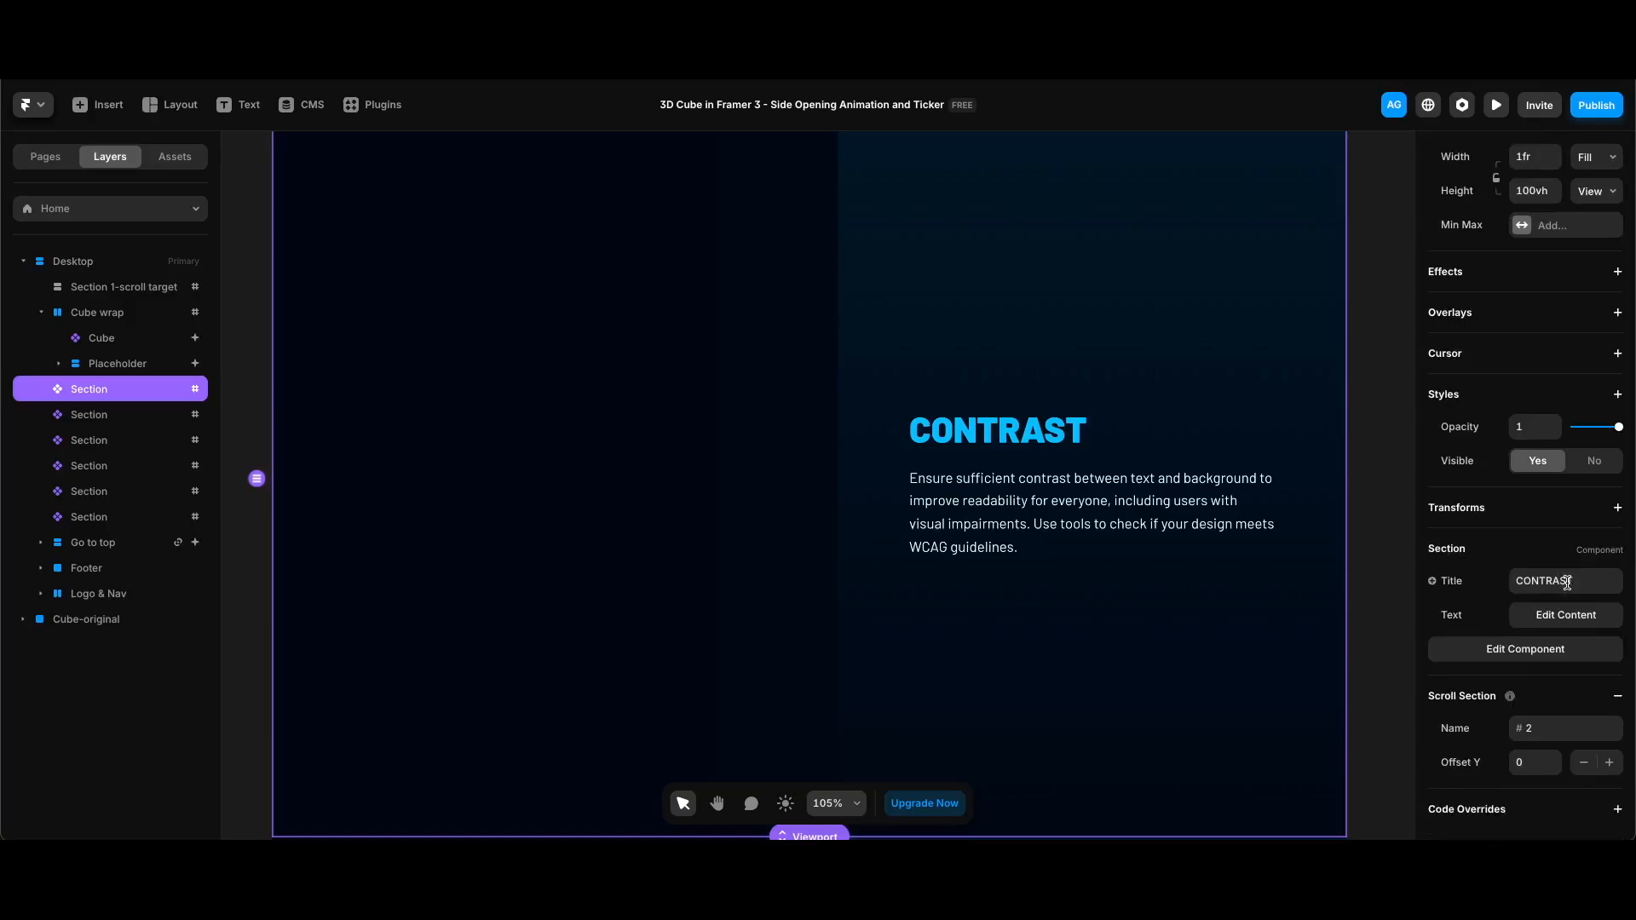
click(1584, 582)
click(1584, 582)
click(1573, 614)
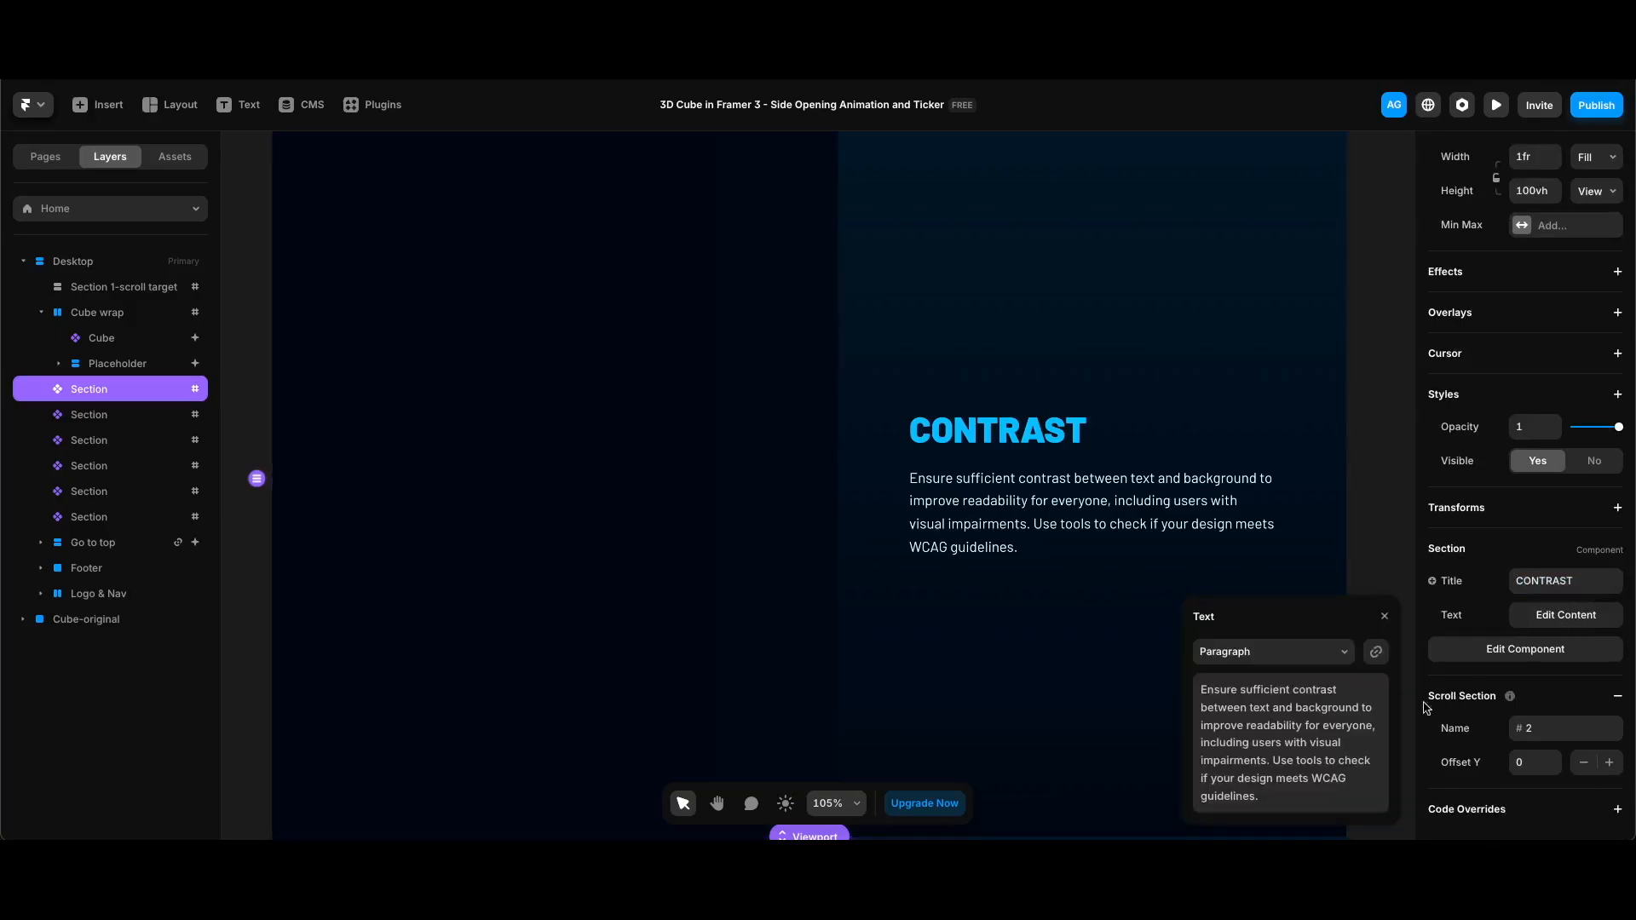
click(1096, 756)
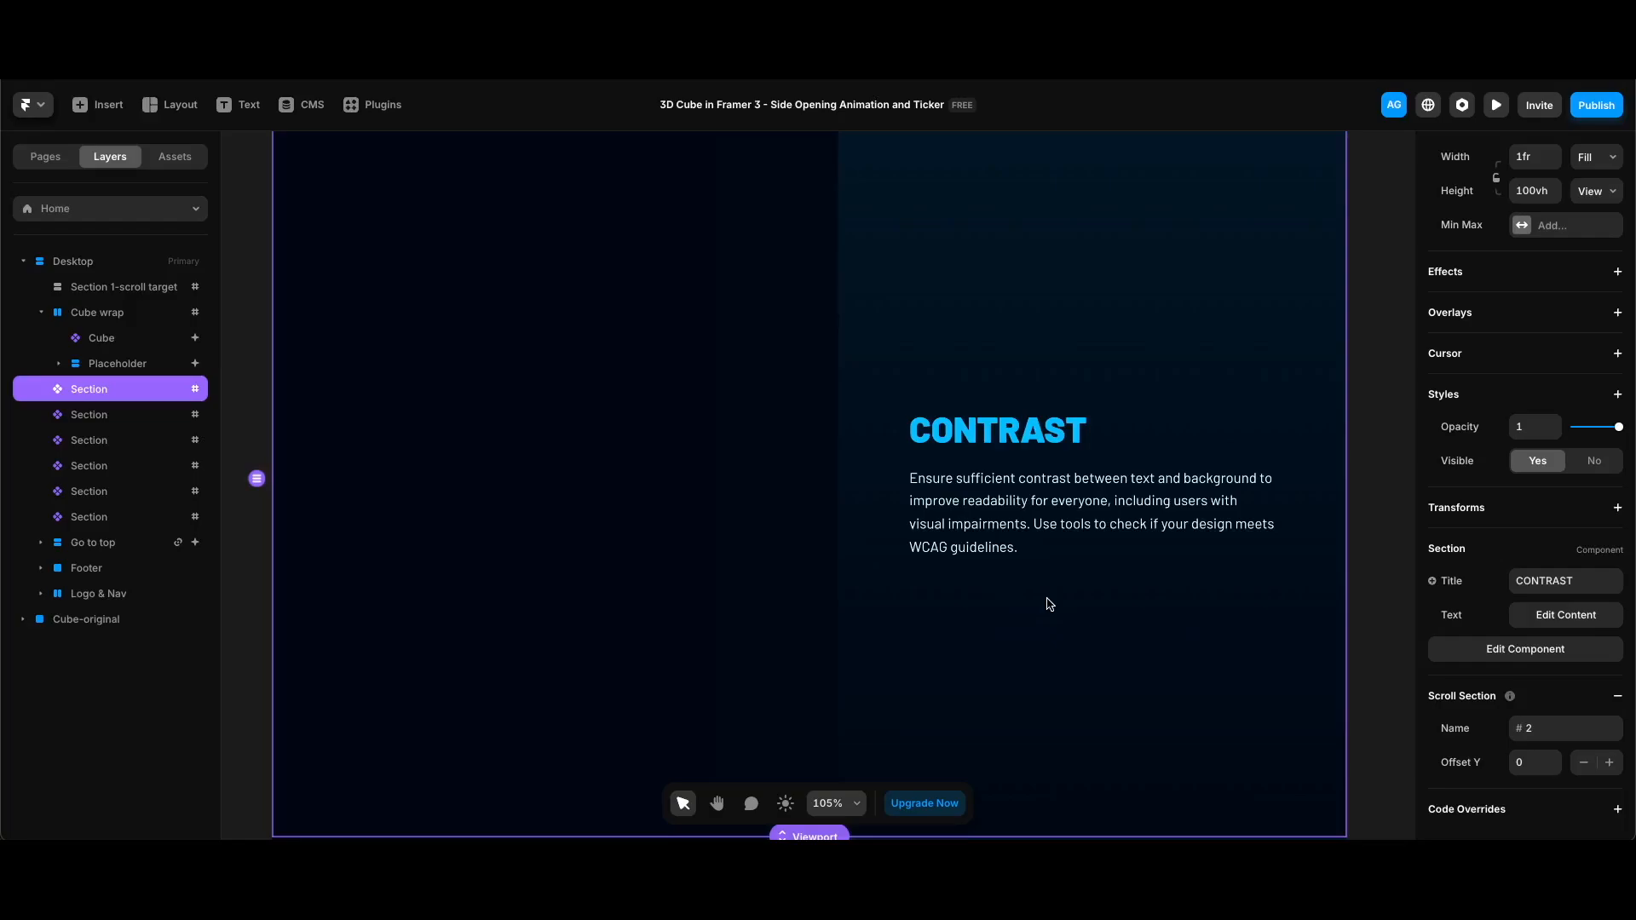
Step: Look over the remaining page sections and review the Scroll Variant effect settings of the hero's Cube component
scroll(1049, 604, down, 5)
scroll(1049, 604, down, 5)
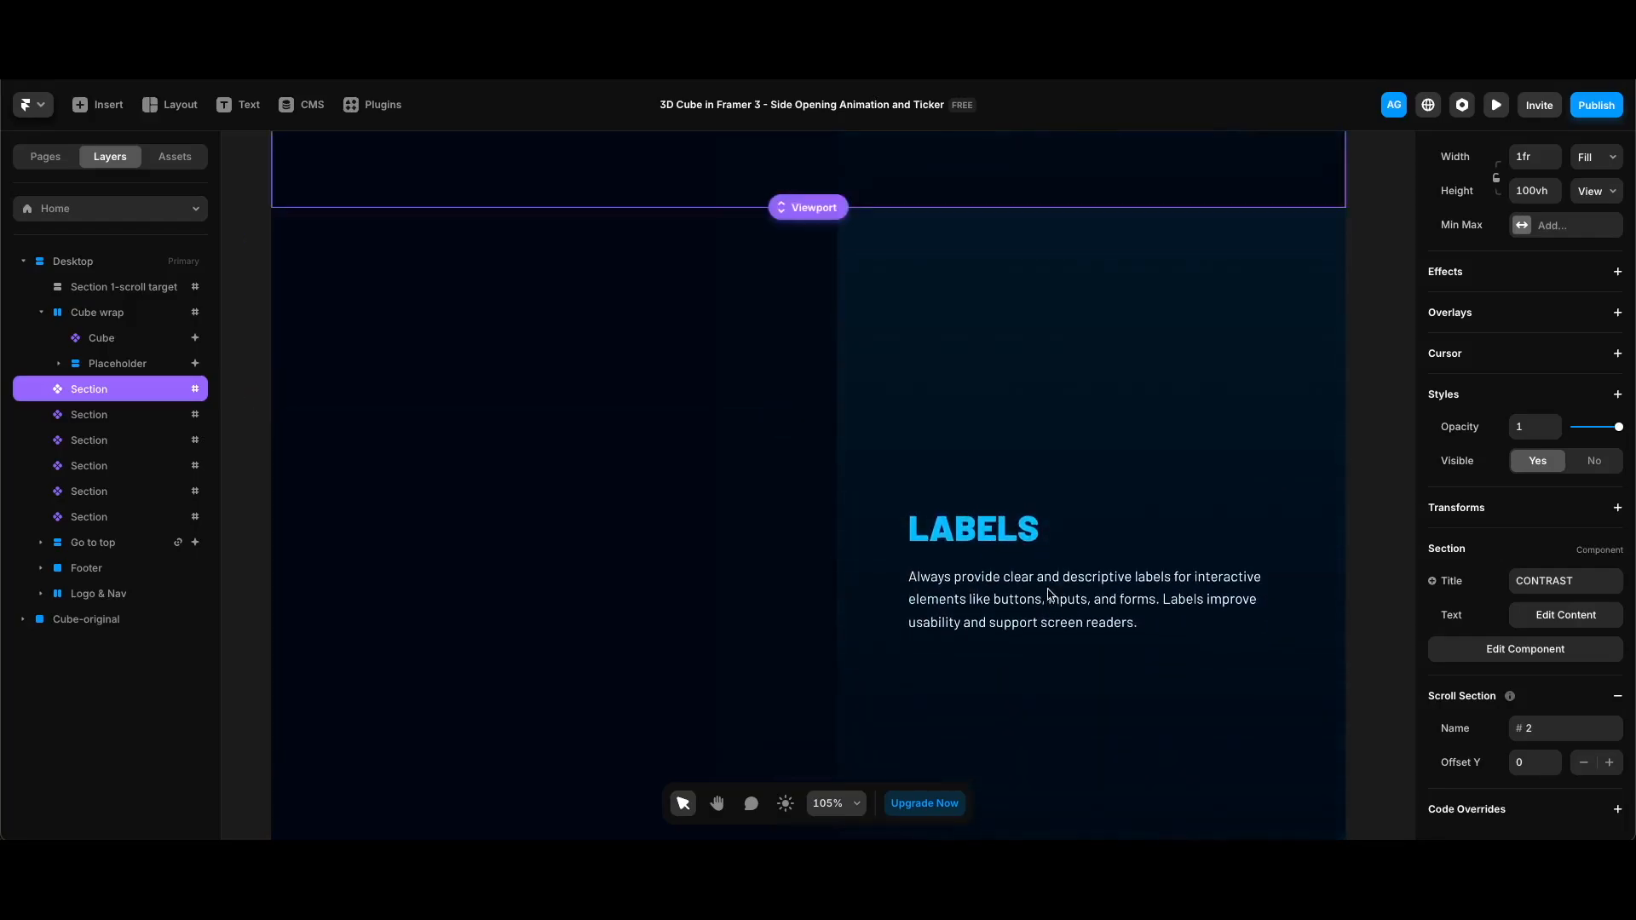
scroll(1049, 594, down, 5)
scroll(1055, 600, down, 3)
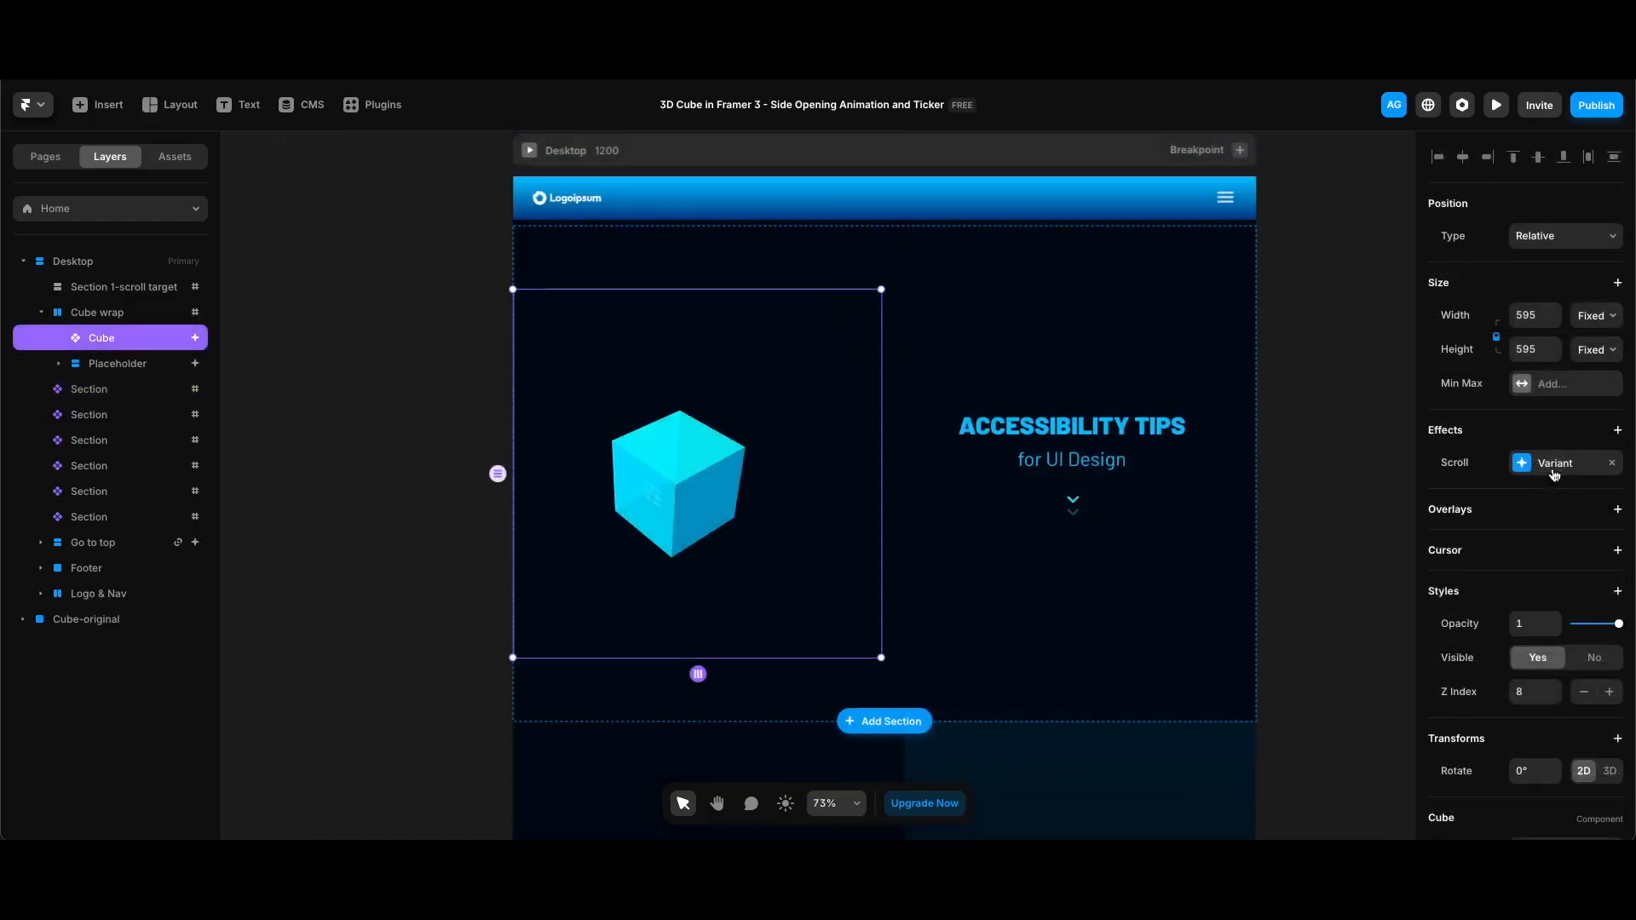
click(1555, 474)
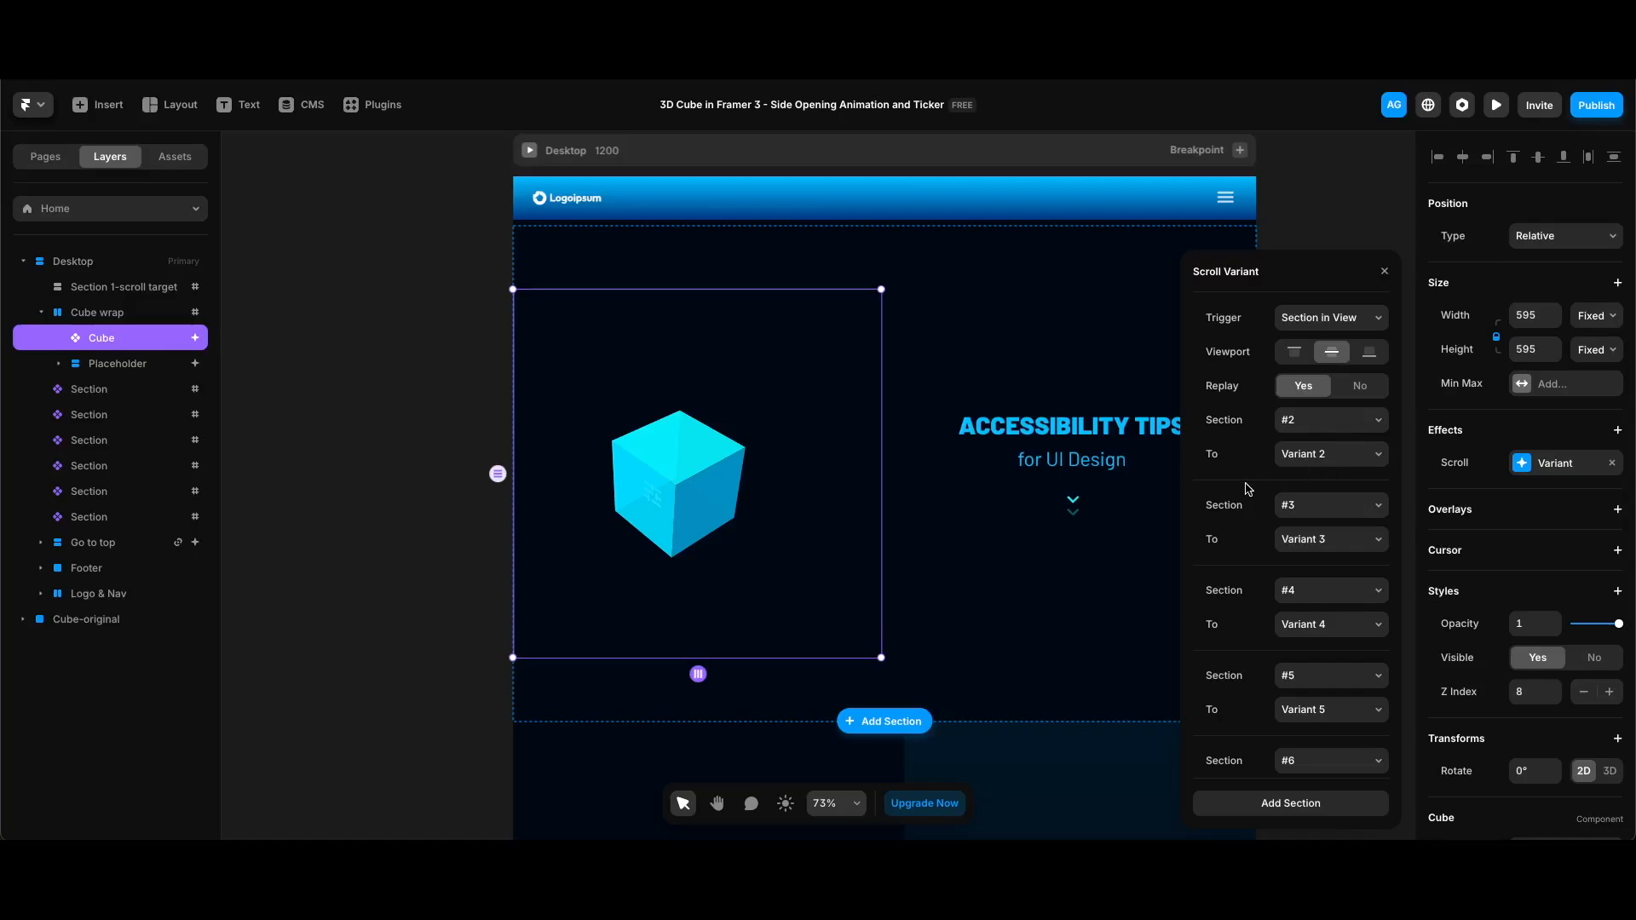
click(435, 634)
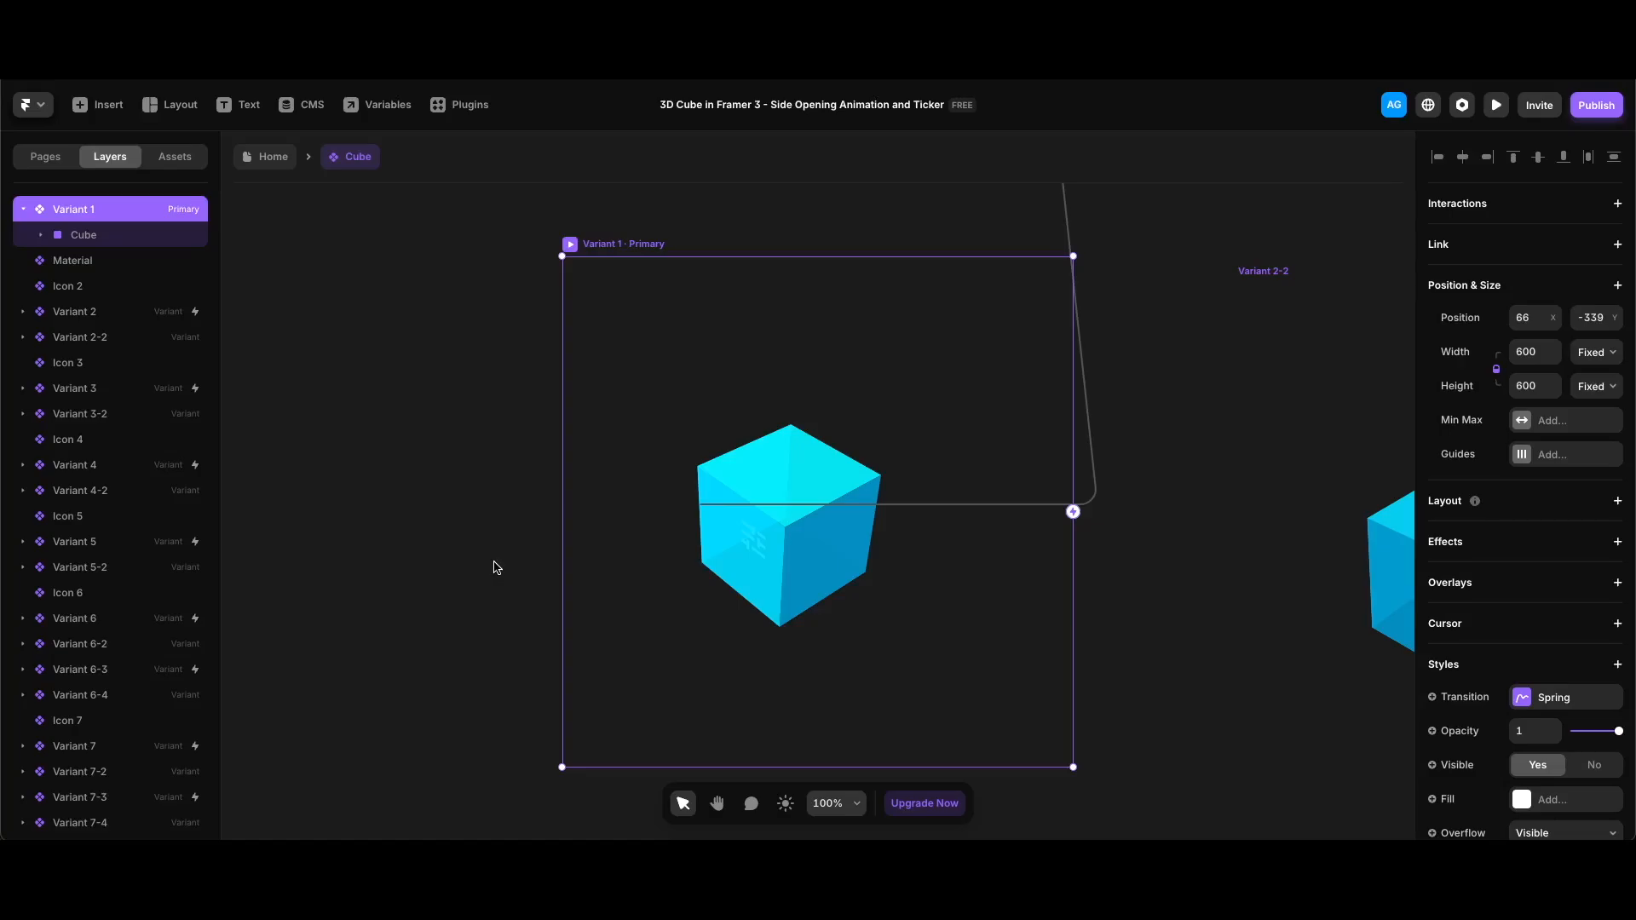
Step: Inspect Variant 2's Appear interaction in the Cube component, and play and replay its lid-opening animation in the preview
scroll(497, 568, down, 5)
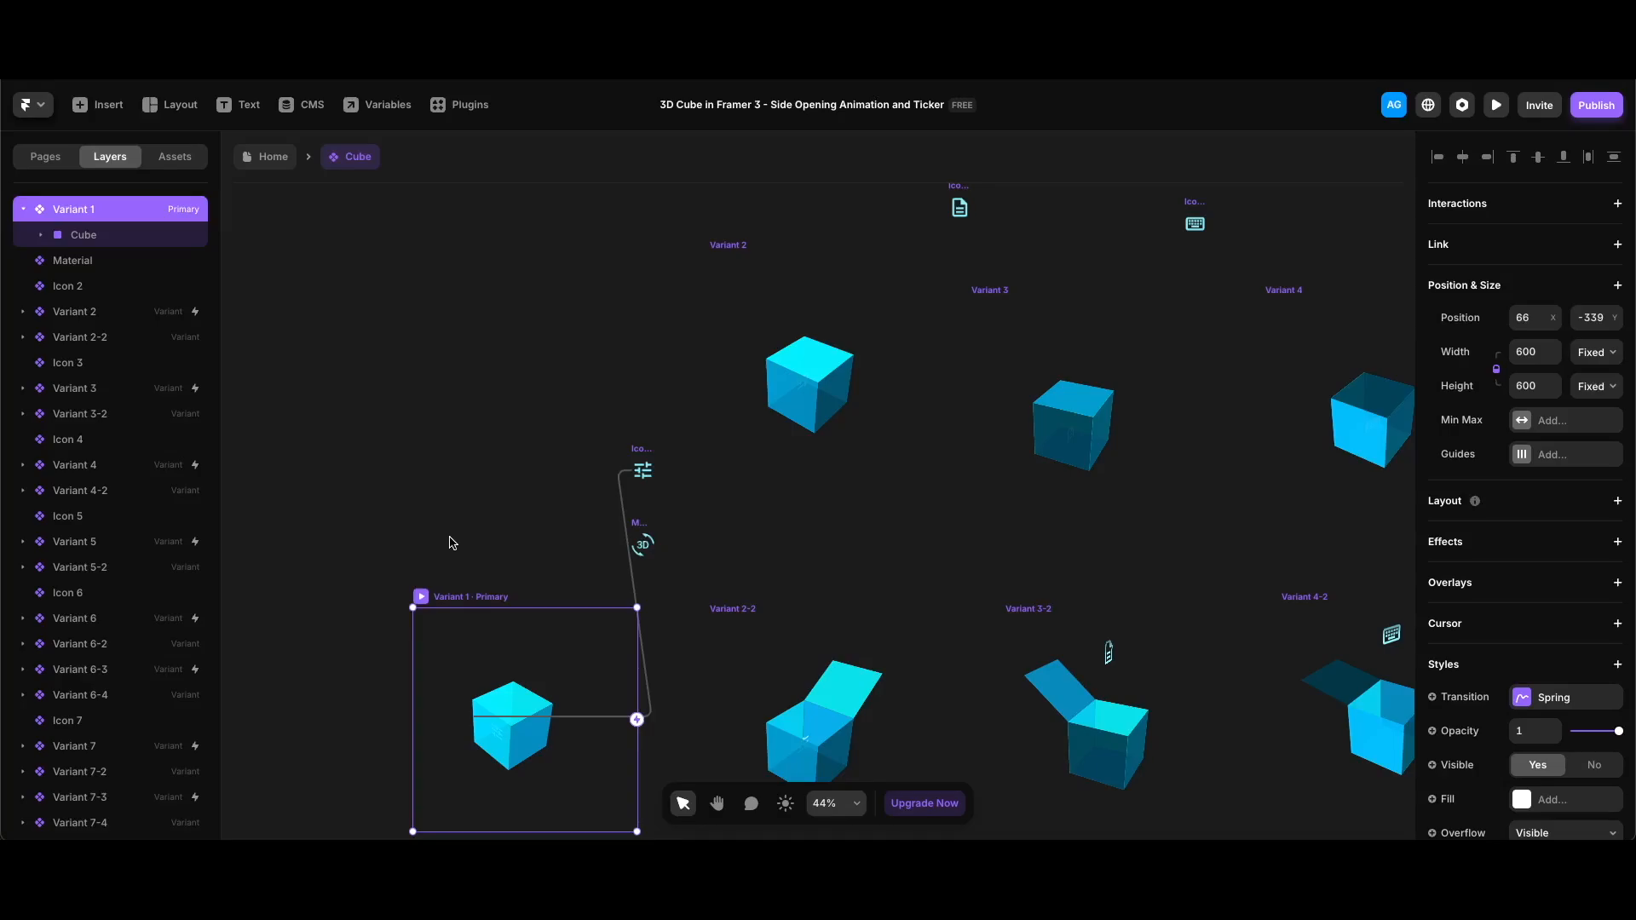
click(808, 383)
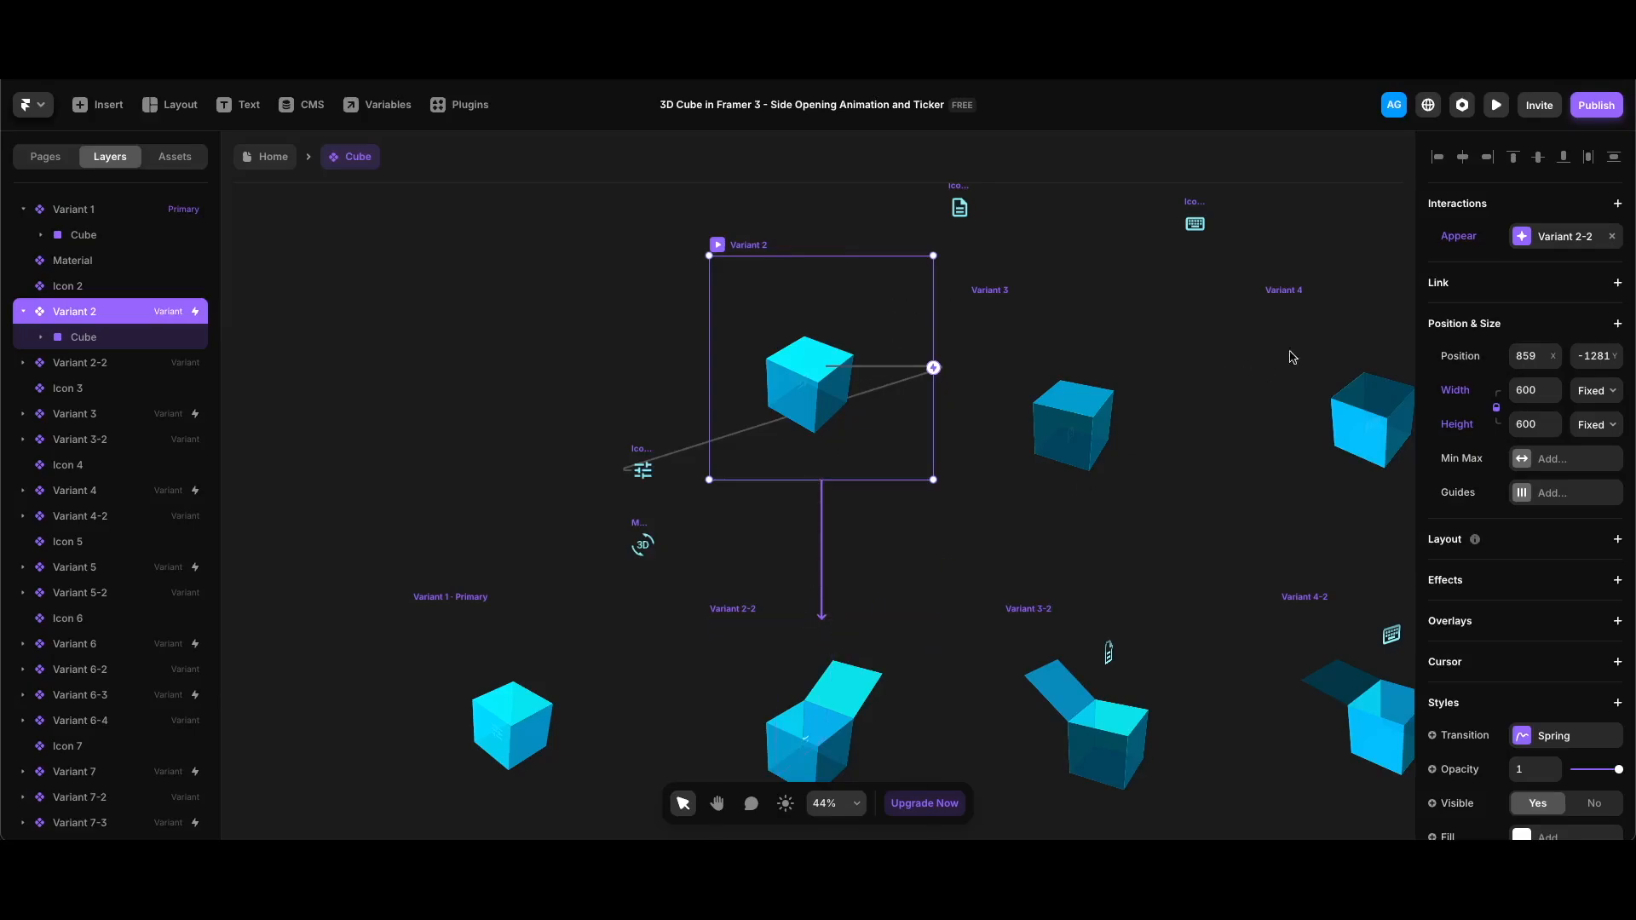
click(1561, 241)
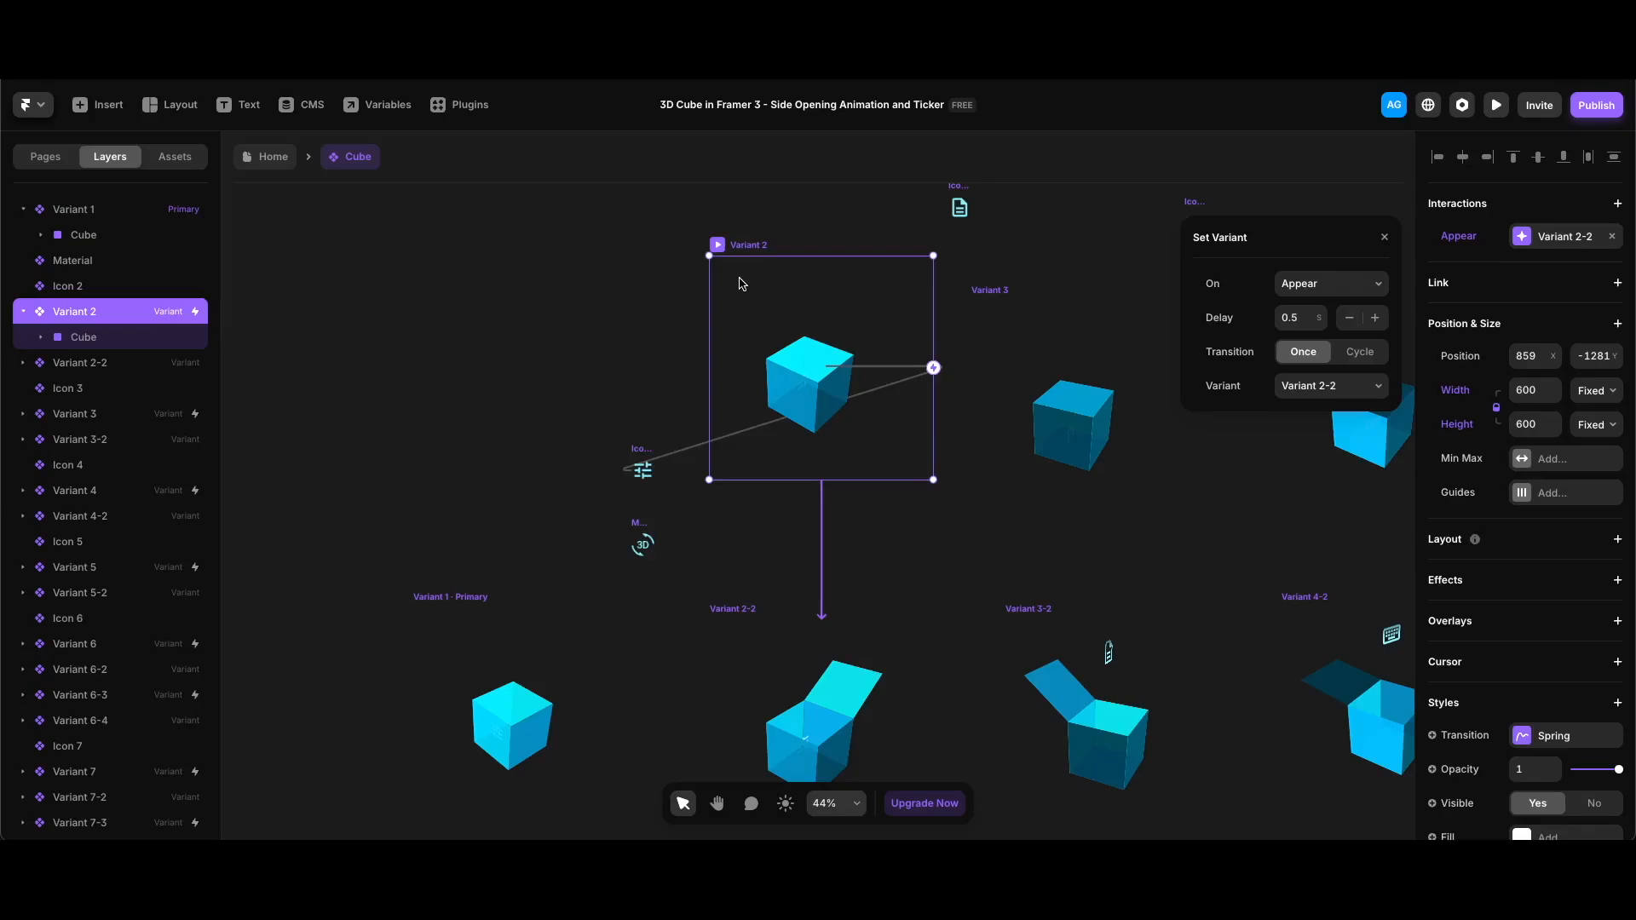
key(super+p)
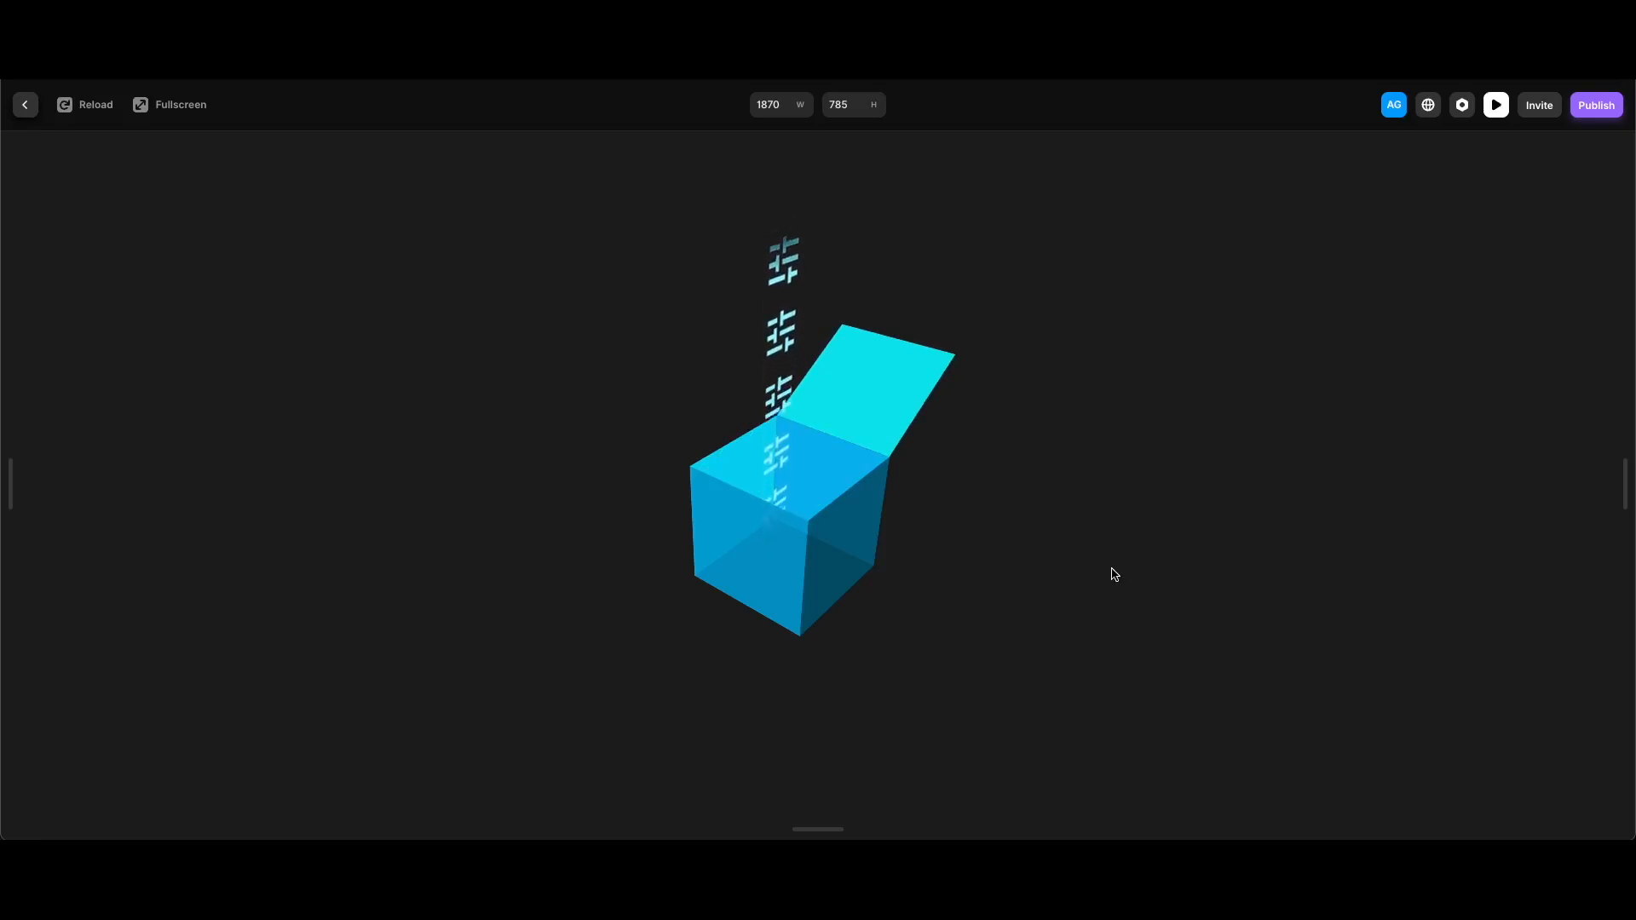
key(super+r)
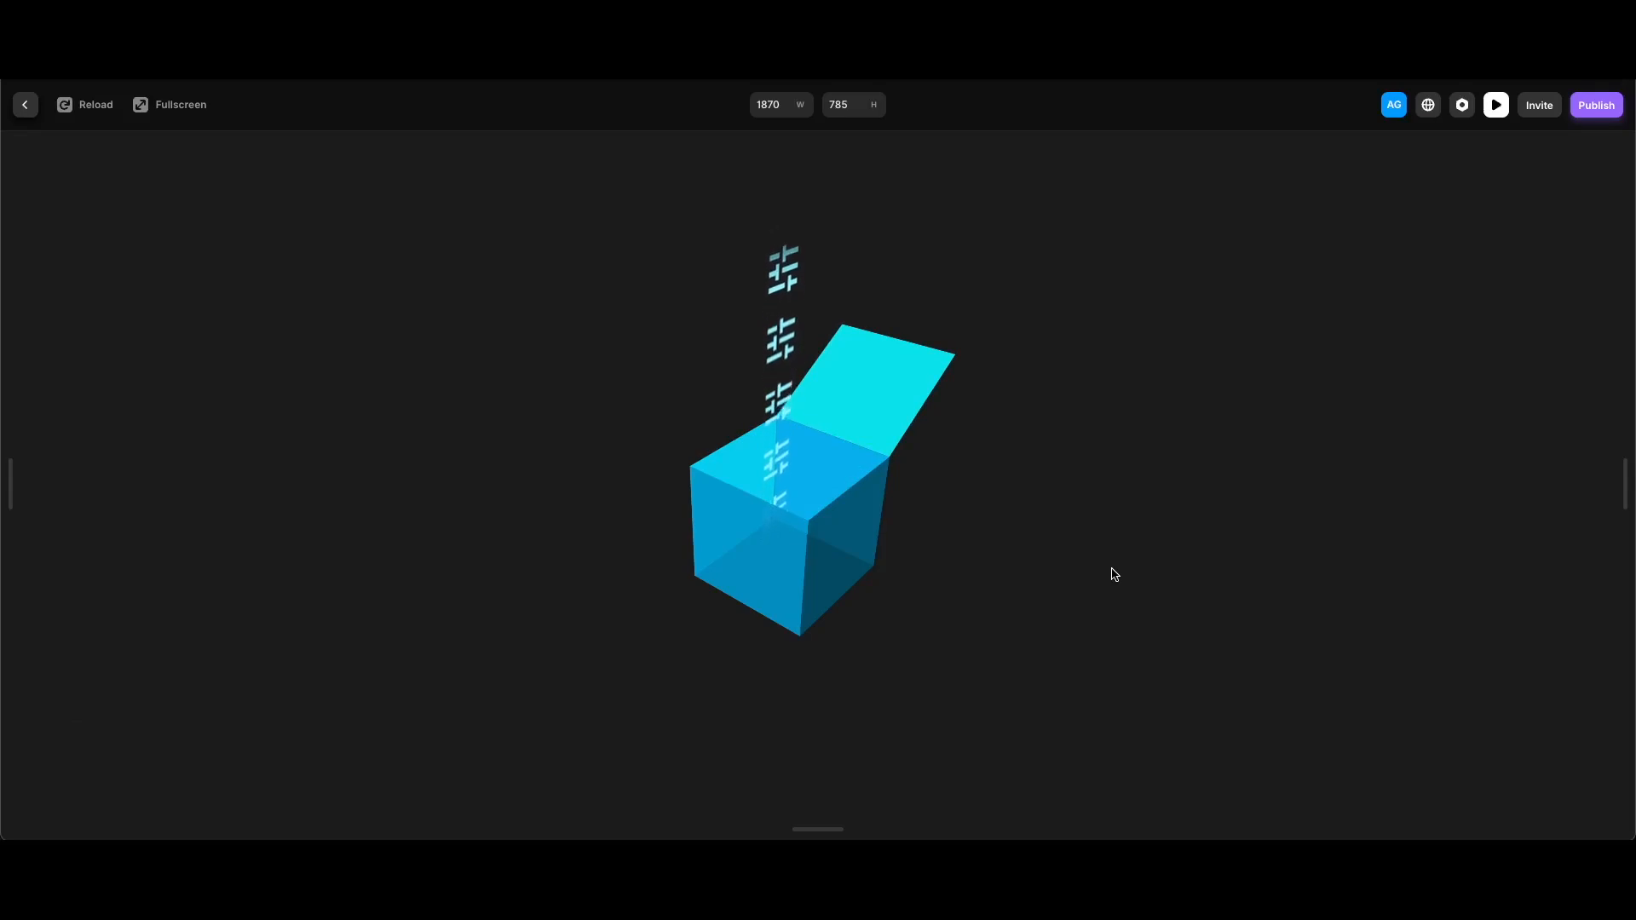
key(Escape)
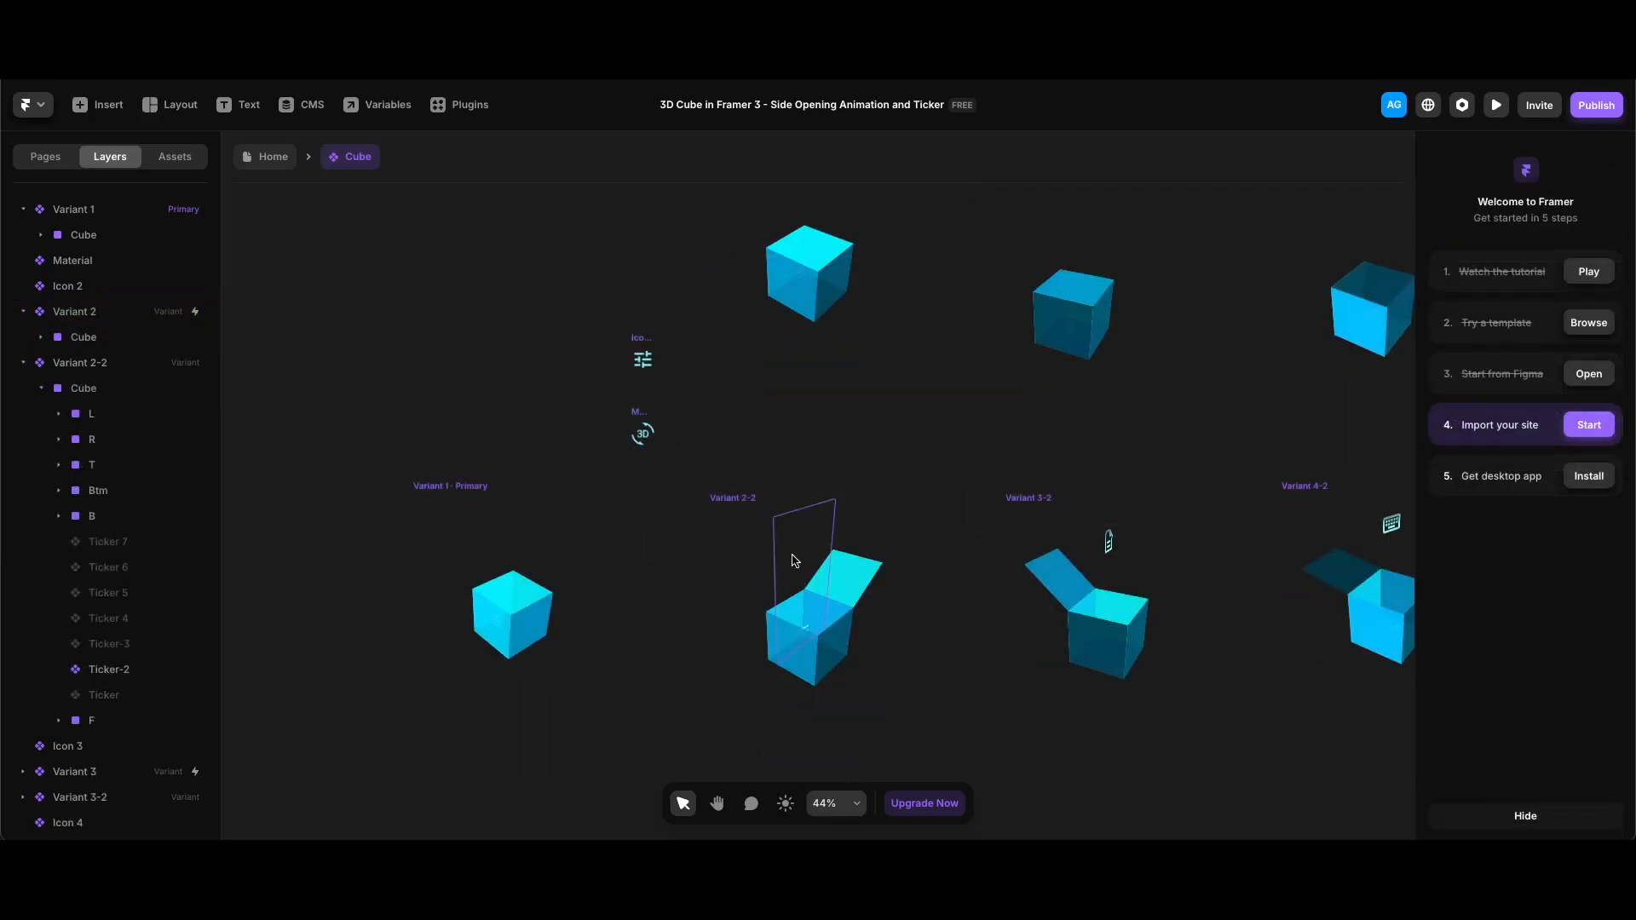
Step: Compare the ticker direction settings of Ticker-2 in Variant 2-2 and Ticker-3 in Variant 3-2, and look over the remaining cube variants
click(793, 559)
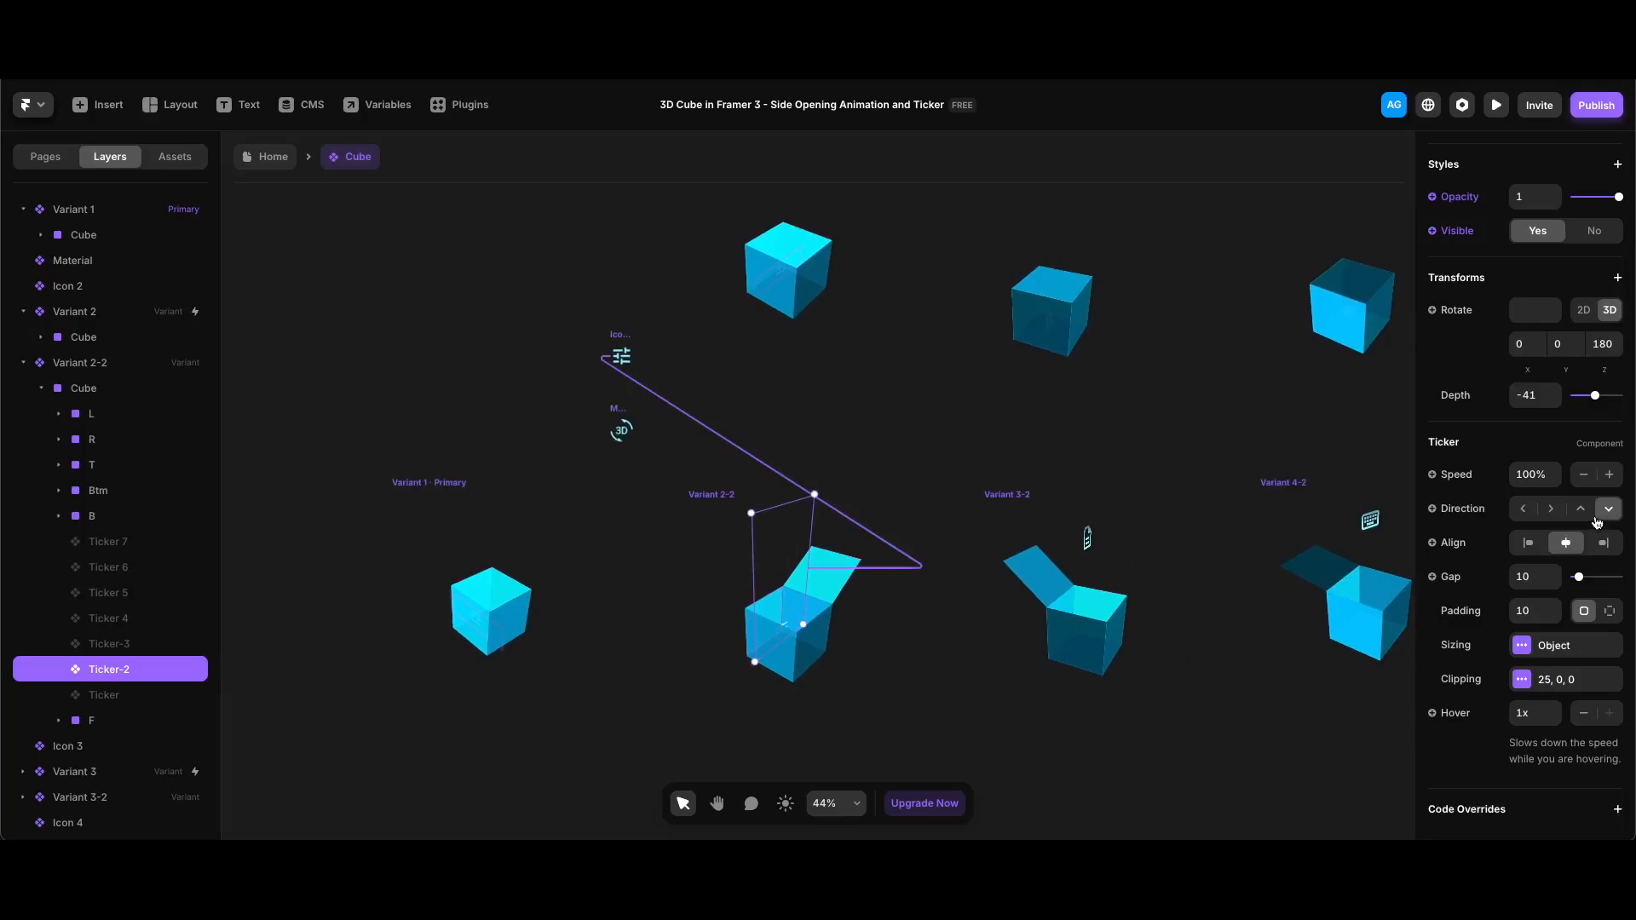
click(1142, 554)
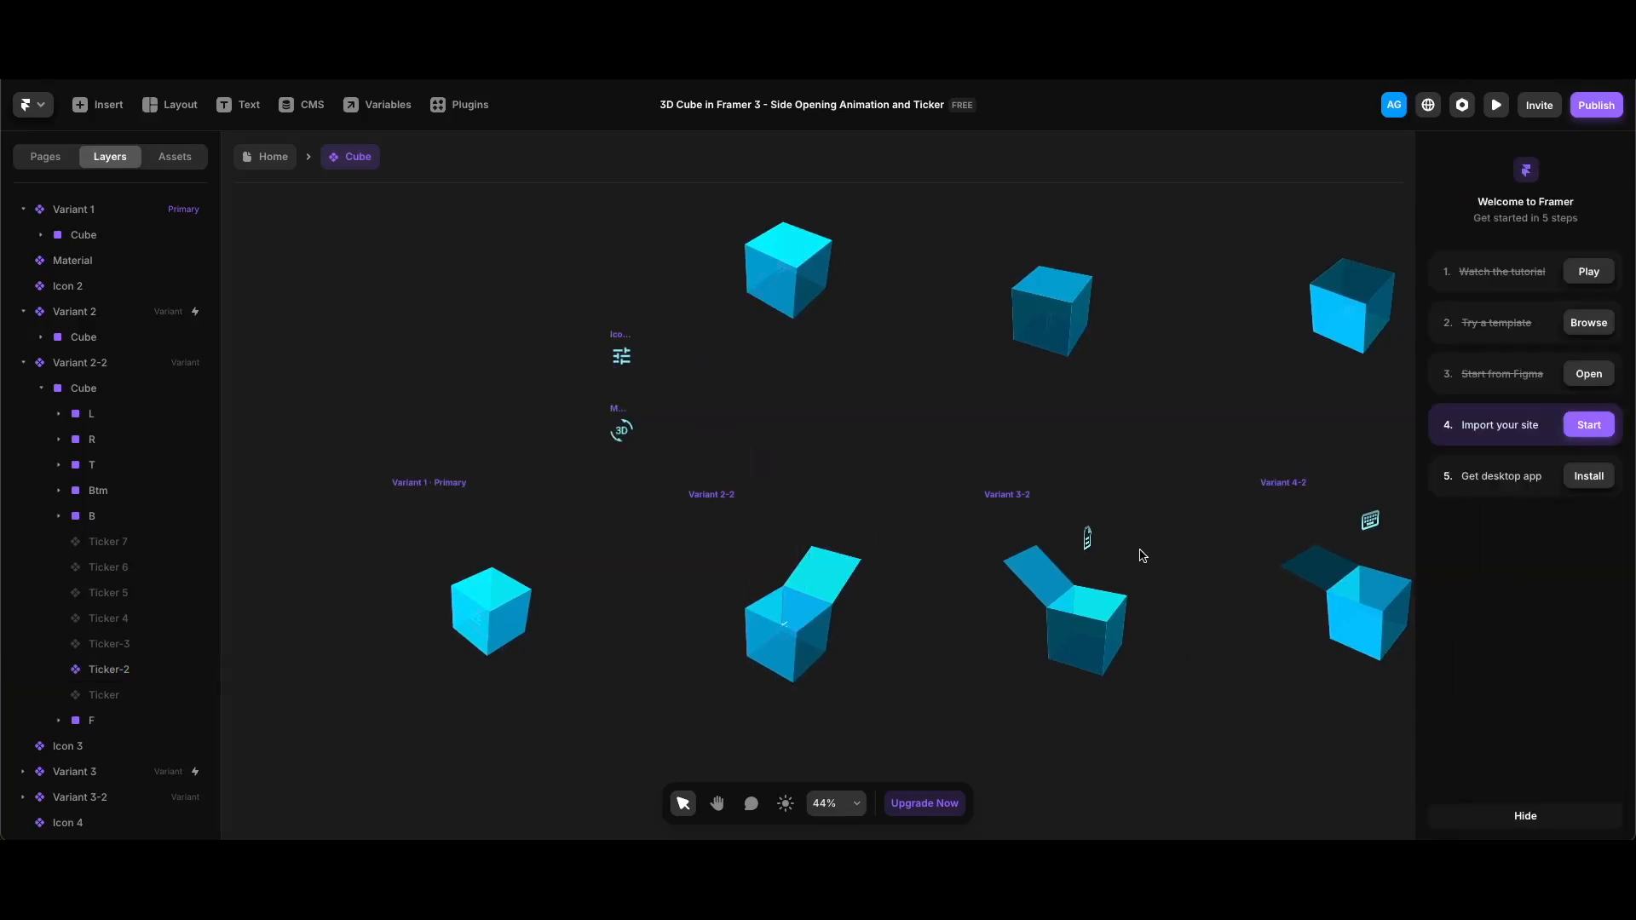
click(1083, 555)
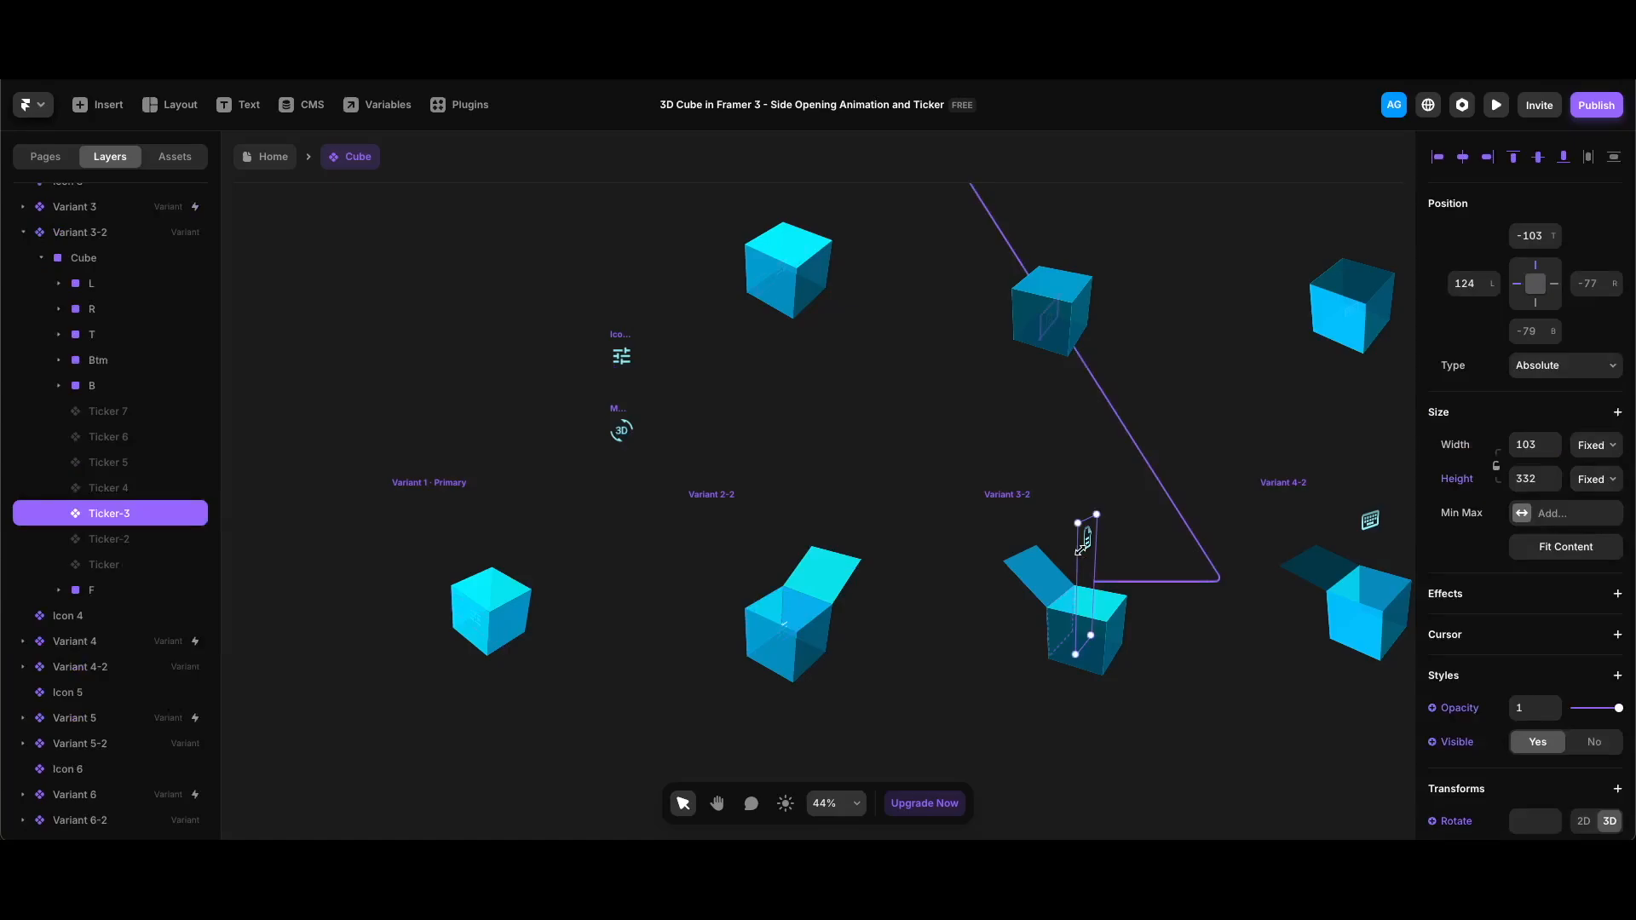
scroll(1521, 664, down, 6)
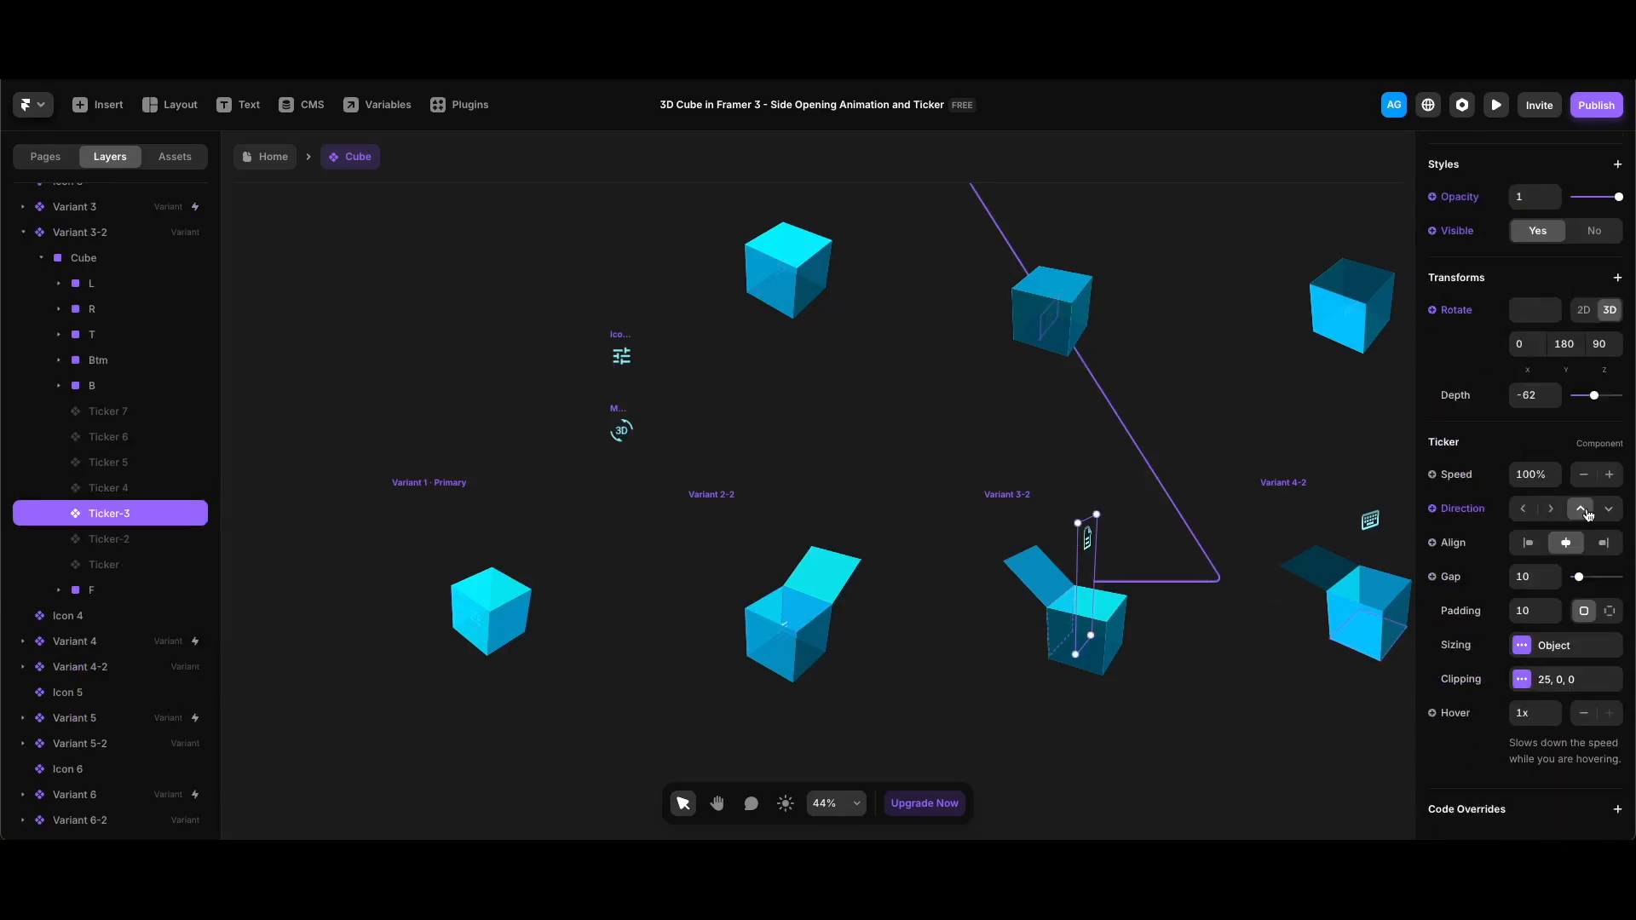
click(1168, 628)
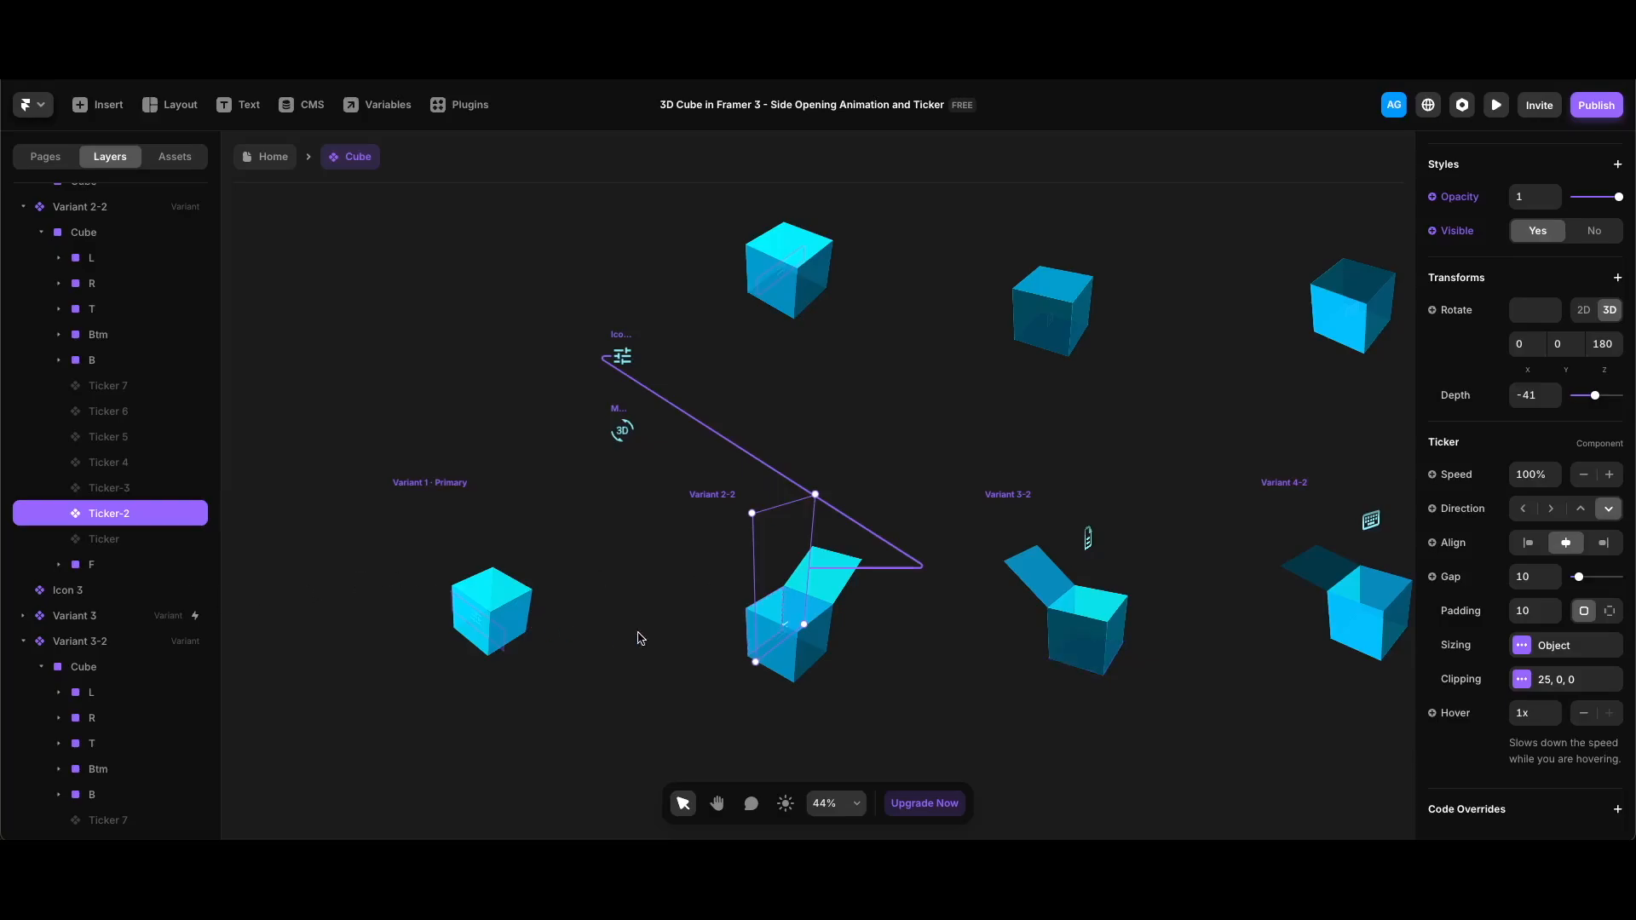
scroll(641, 639, down, 3)
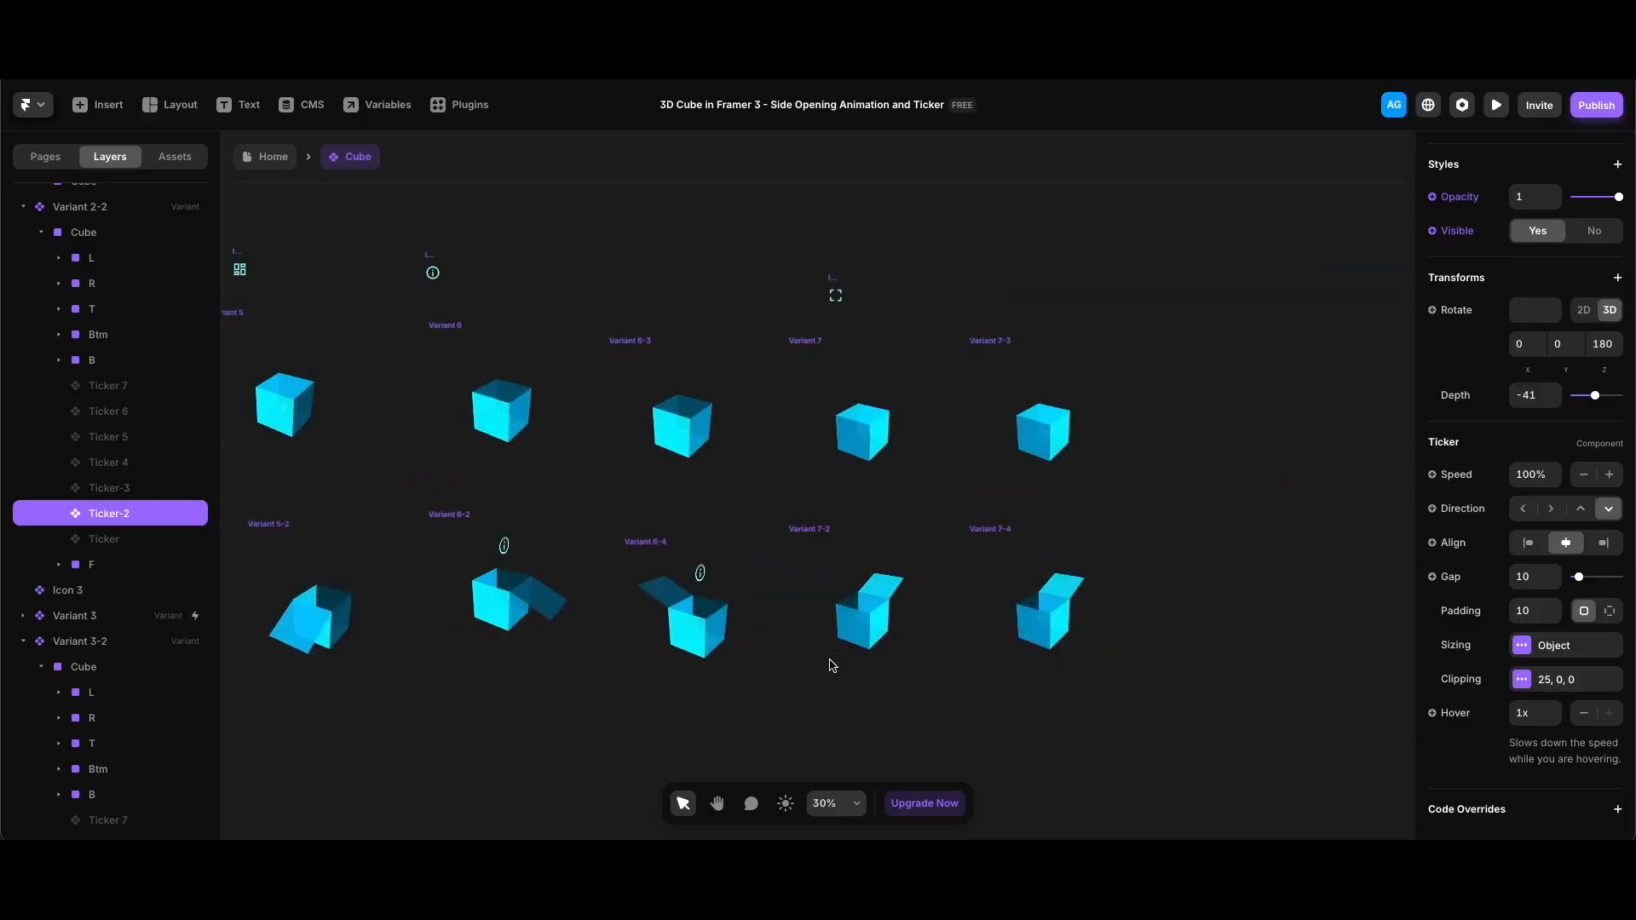
Step: Duplicate Variant 7 of the cube component and expand the copy's Cube layer to show its faces and tickers
click(820, 343)
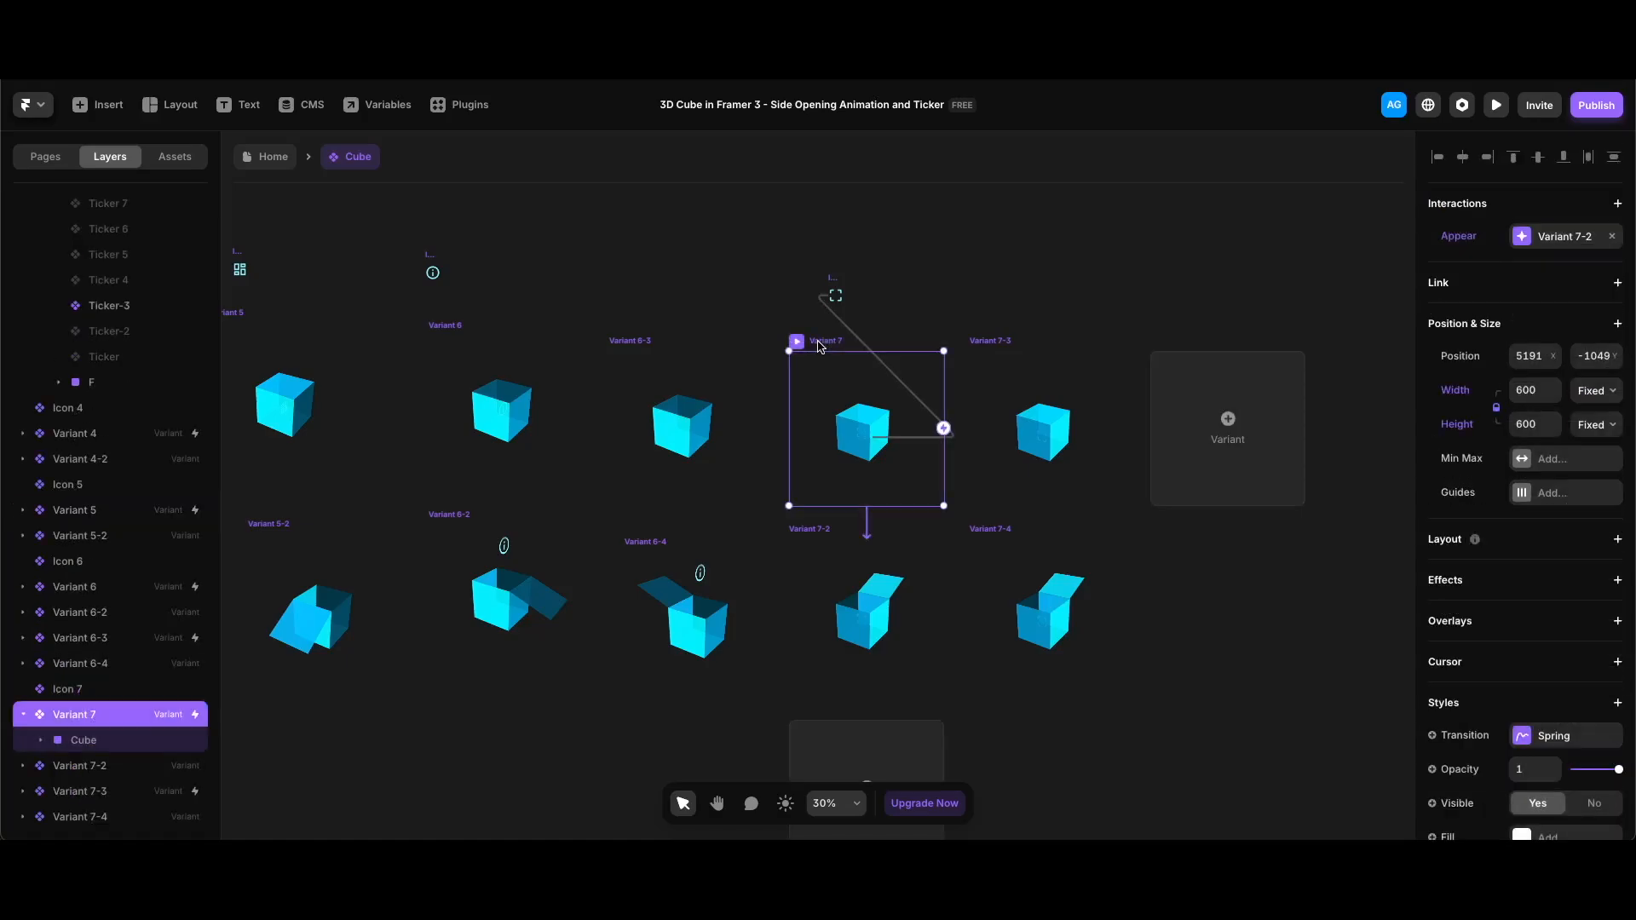
key(super+d)
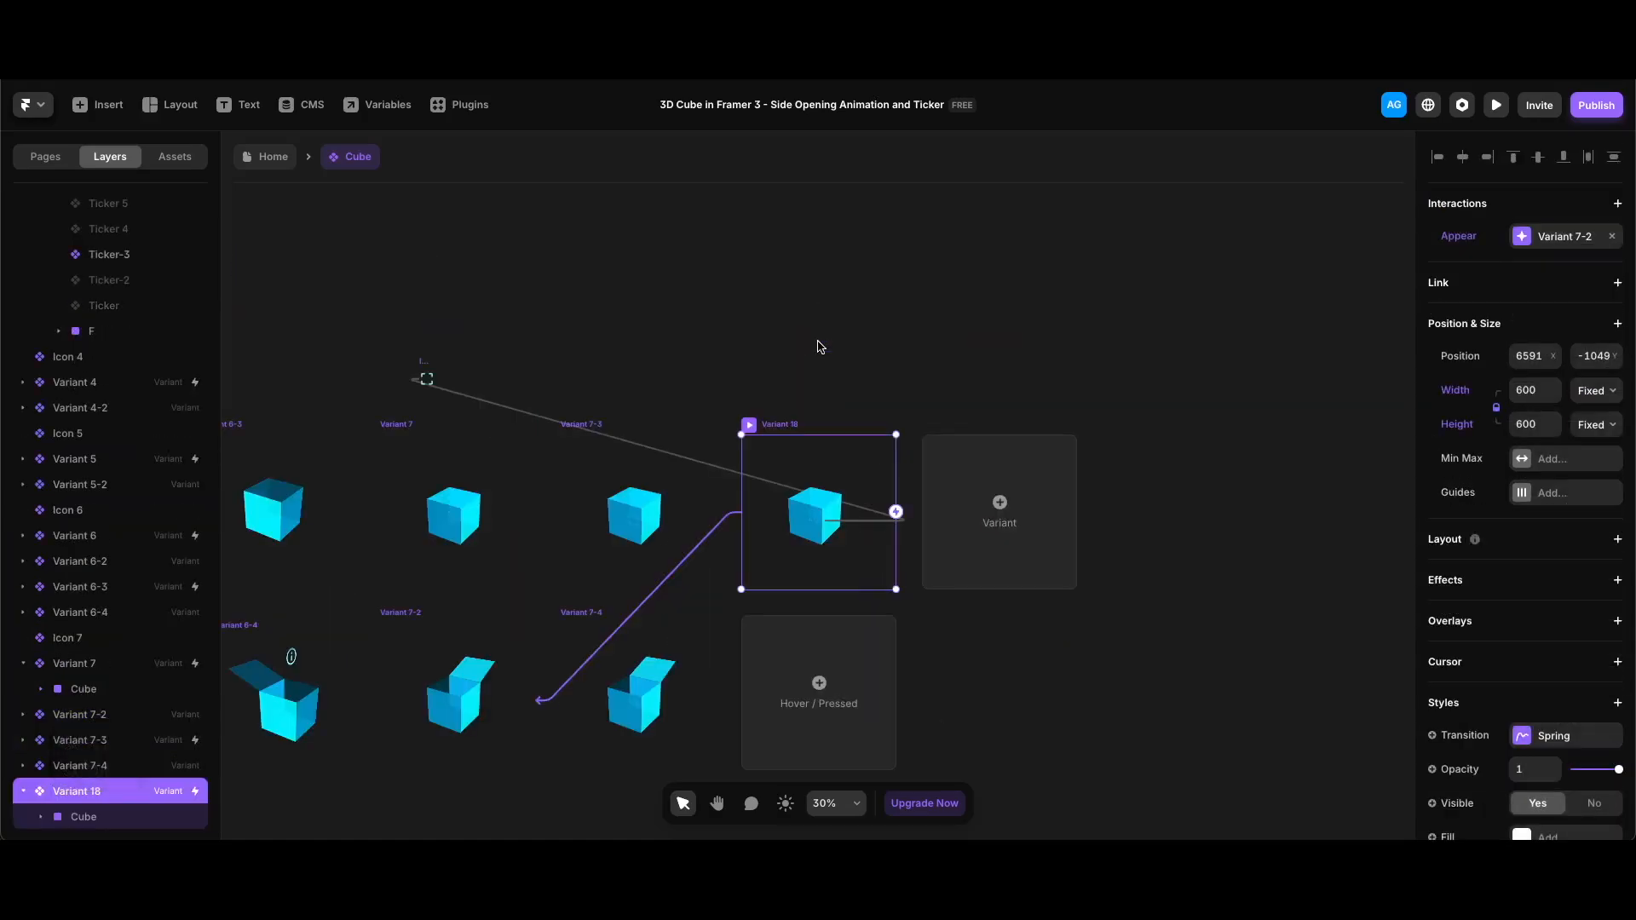
key(Return)
scroll(1504, 665, down, 10)
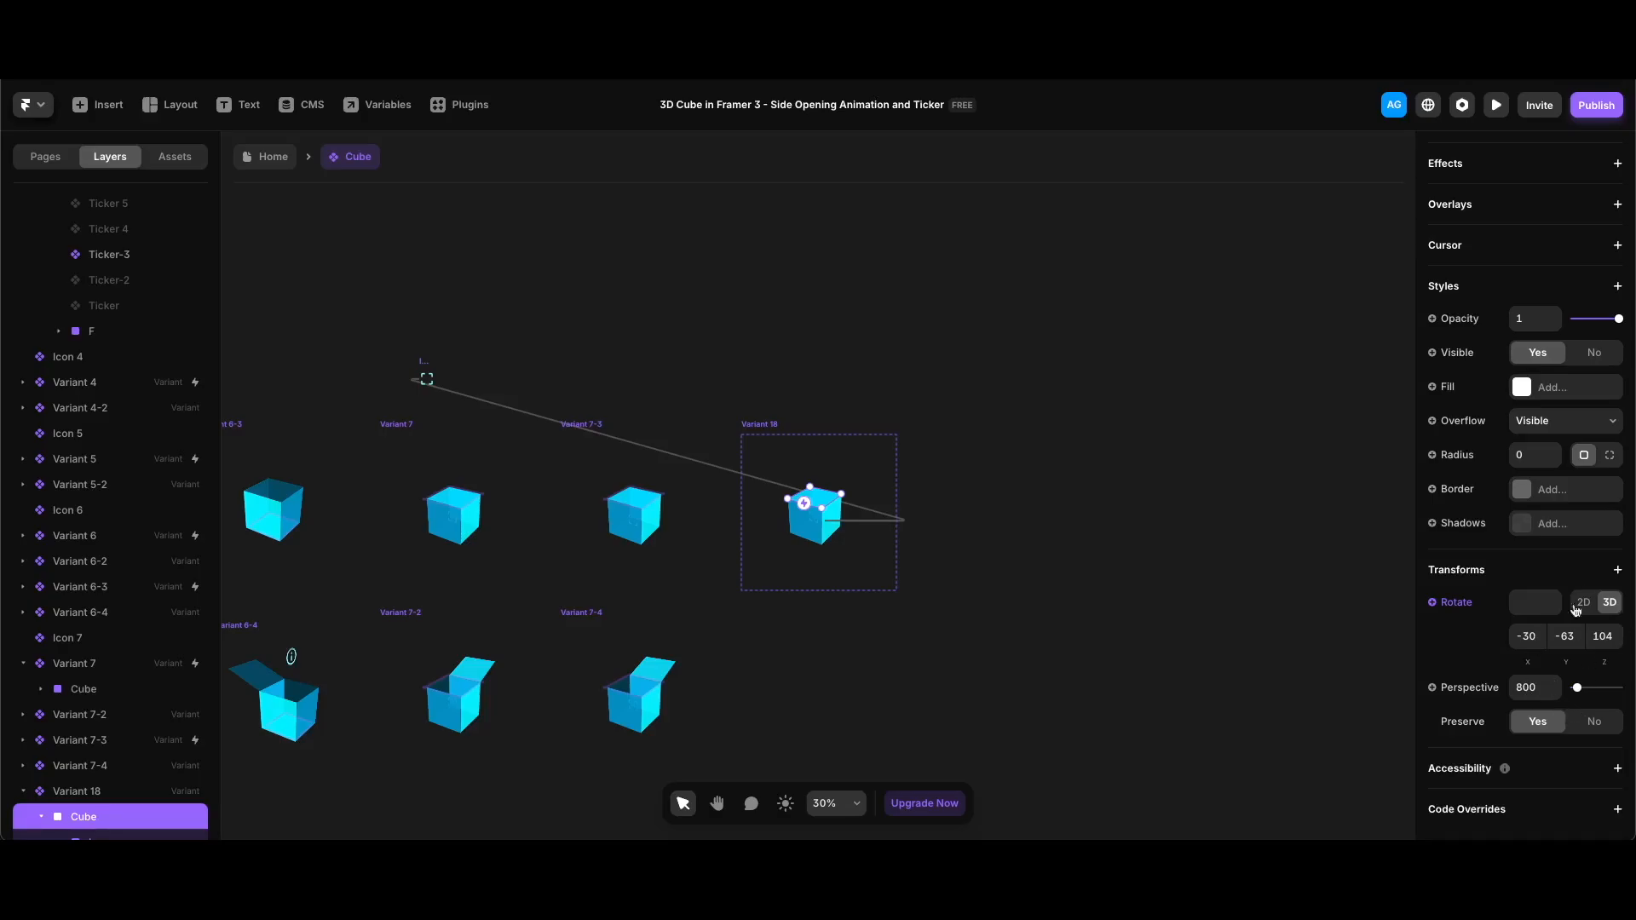
scroll(181, 686, up, 1)
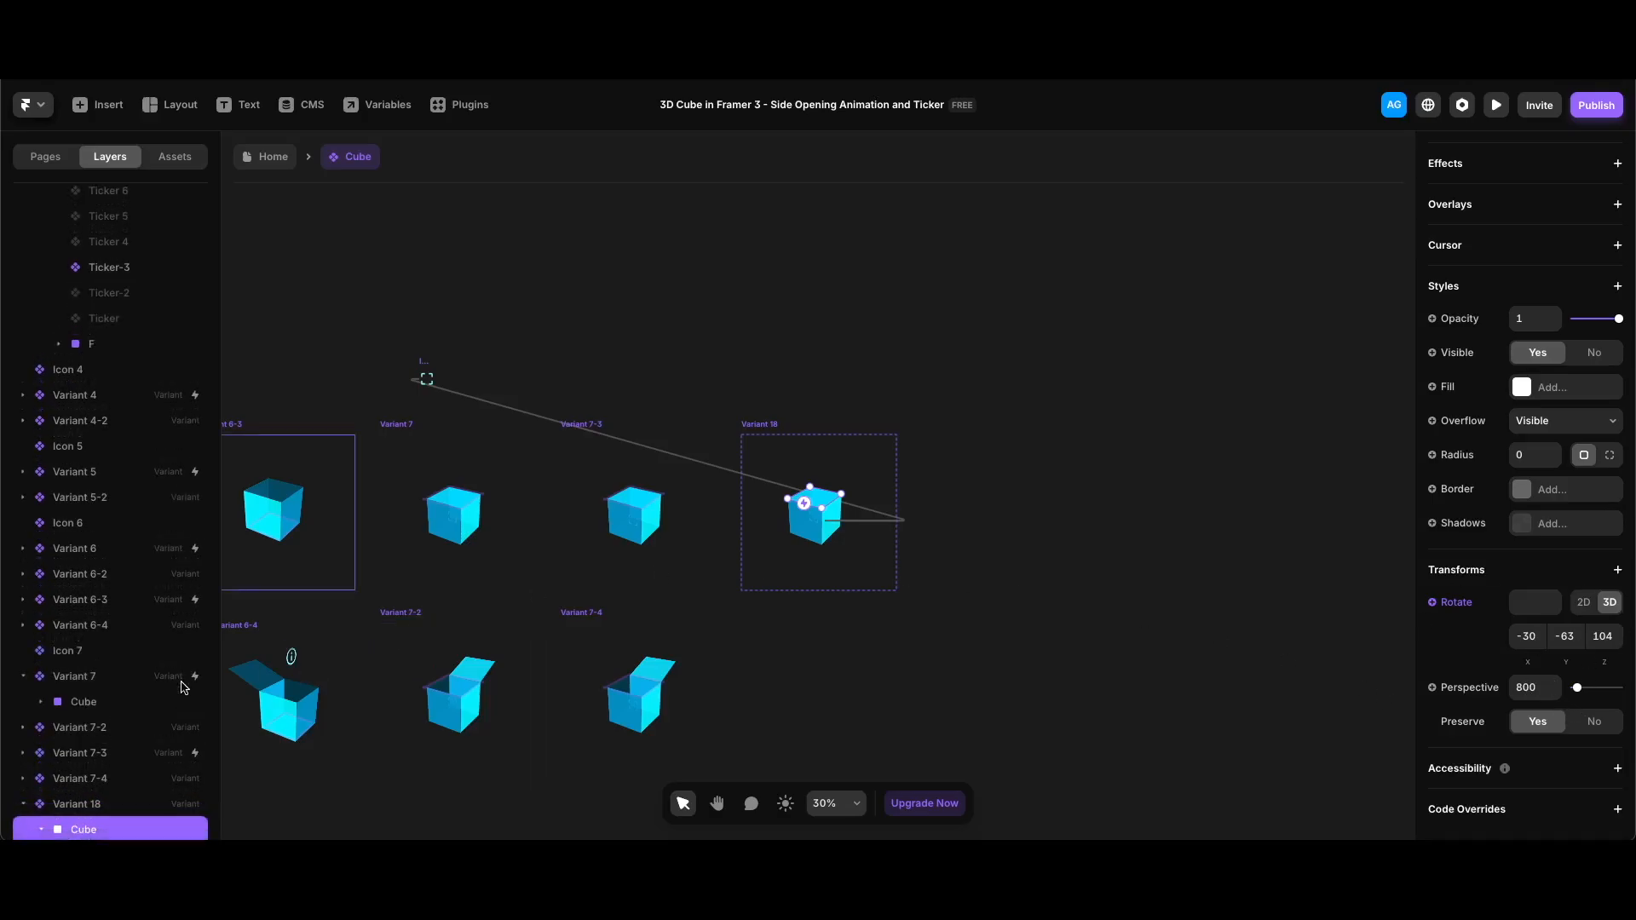
scroll(166, 788, down, 4)
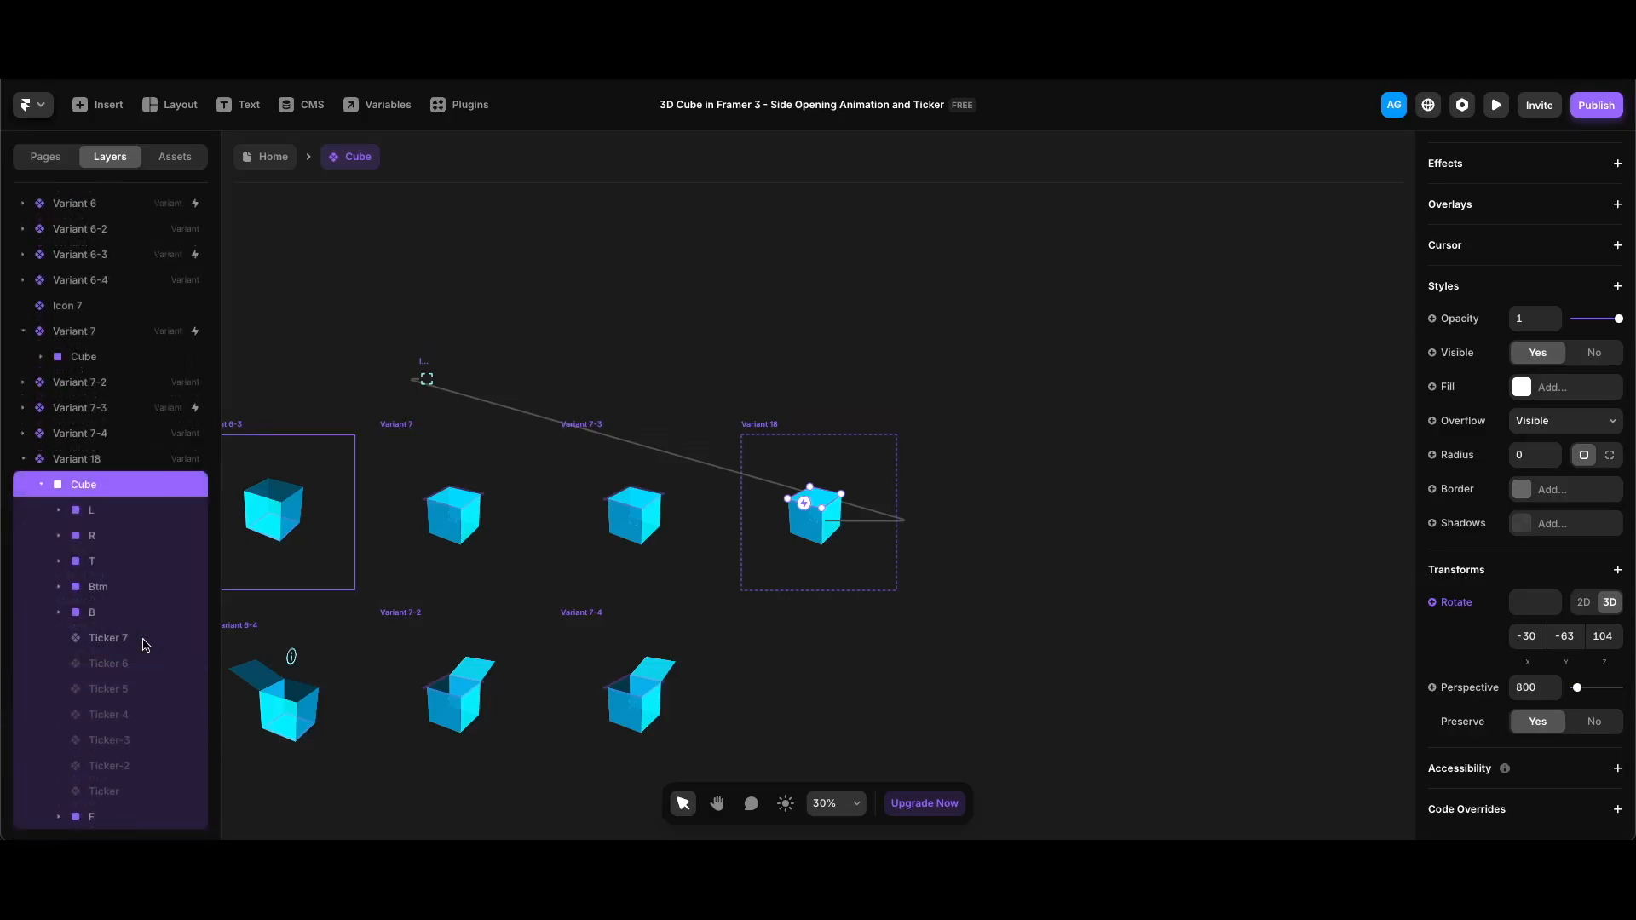
Step: Open the lid of the duplicated variant by rotating its F face to -150 on the Y axis
key(shift+Down)
key(shift+Down)
key(shift+Down)
key(shift+Down)
key(shift+Down)
key(shift+Down)
key(shift+Down)
key(shift+Down)
key(shift+Down)
key(shift+Down)
key(shift+Down)
key(shift+Down)
key(shift+Down)
key(shift+Down)
key(shift+Down)
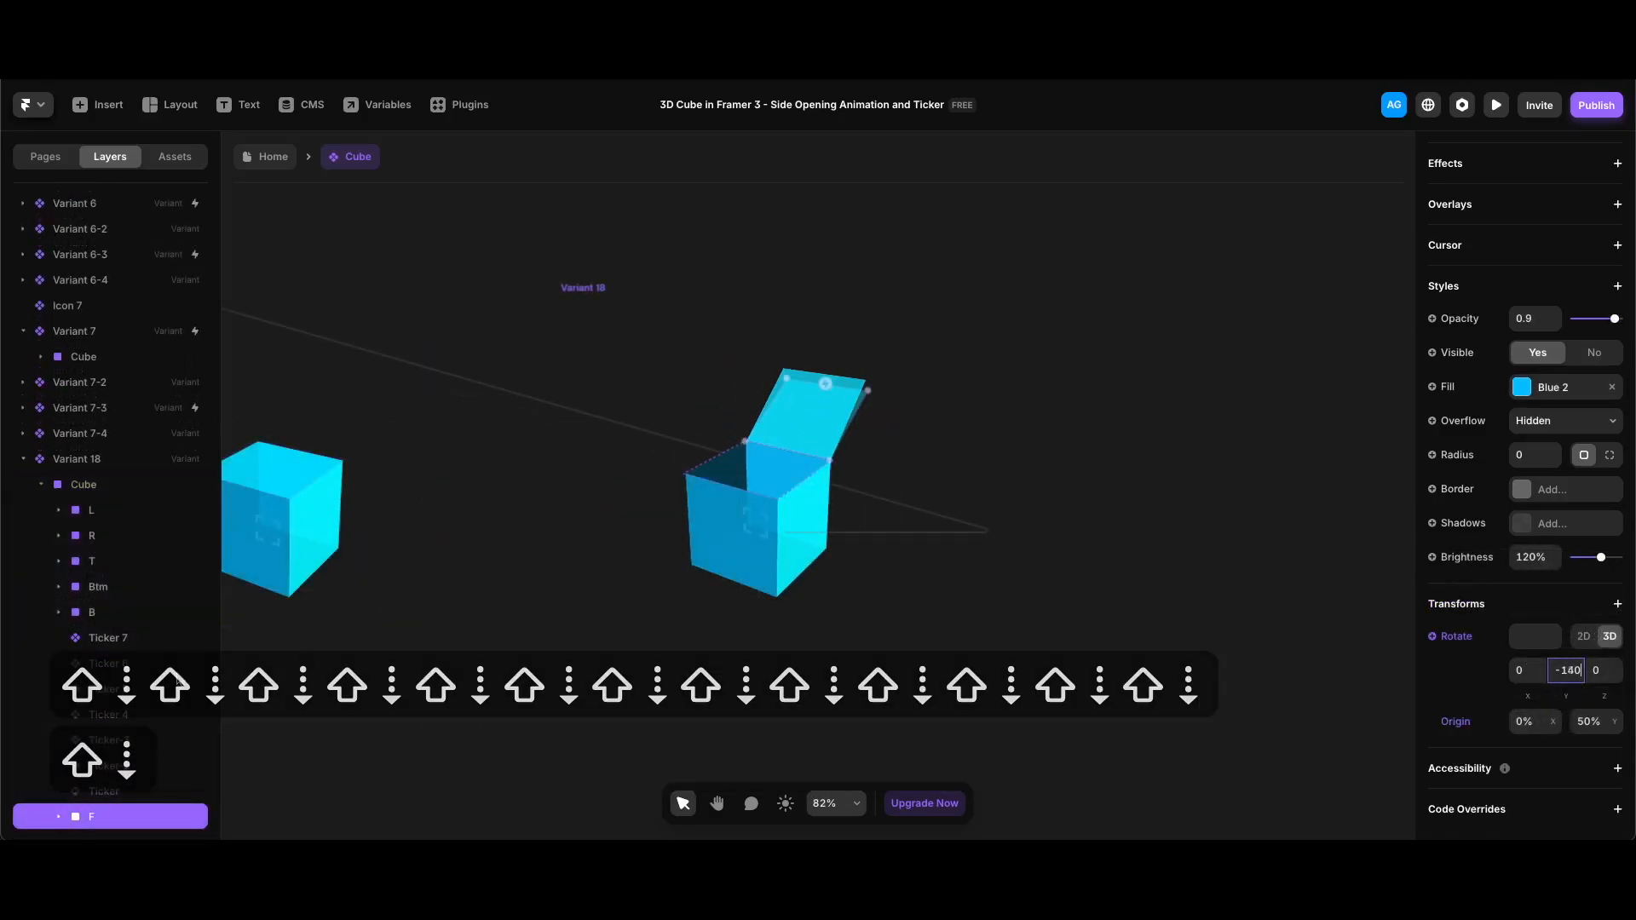
Step: Duplicate Ticker 7 inside Variant 18's Cube and rename the copy "Ticker test"
click(146, 641)
key(super+d)
double_click(132, 638)
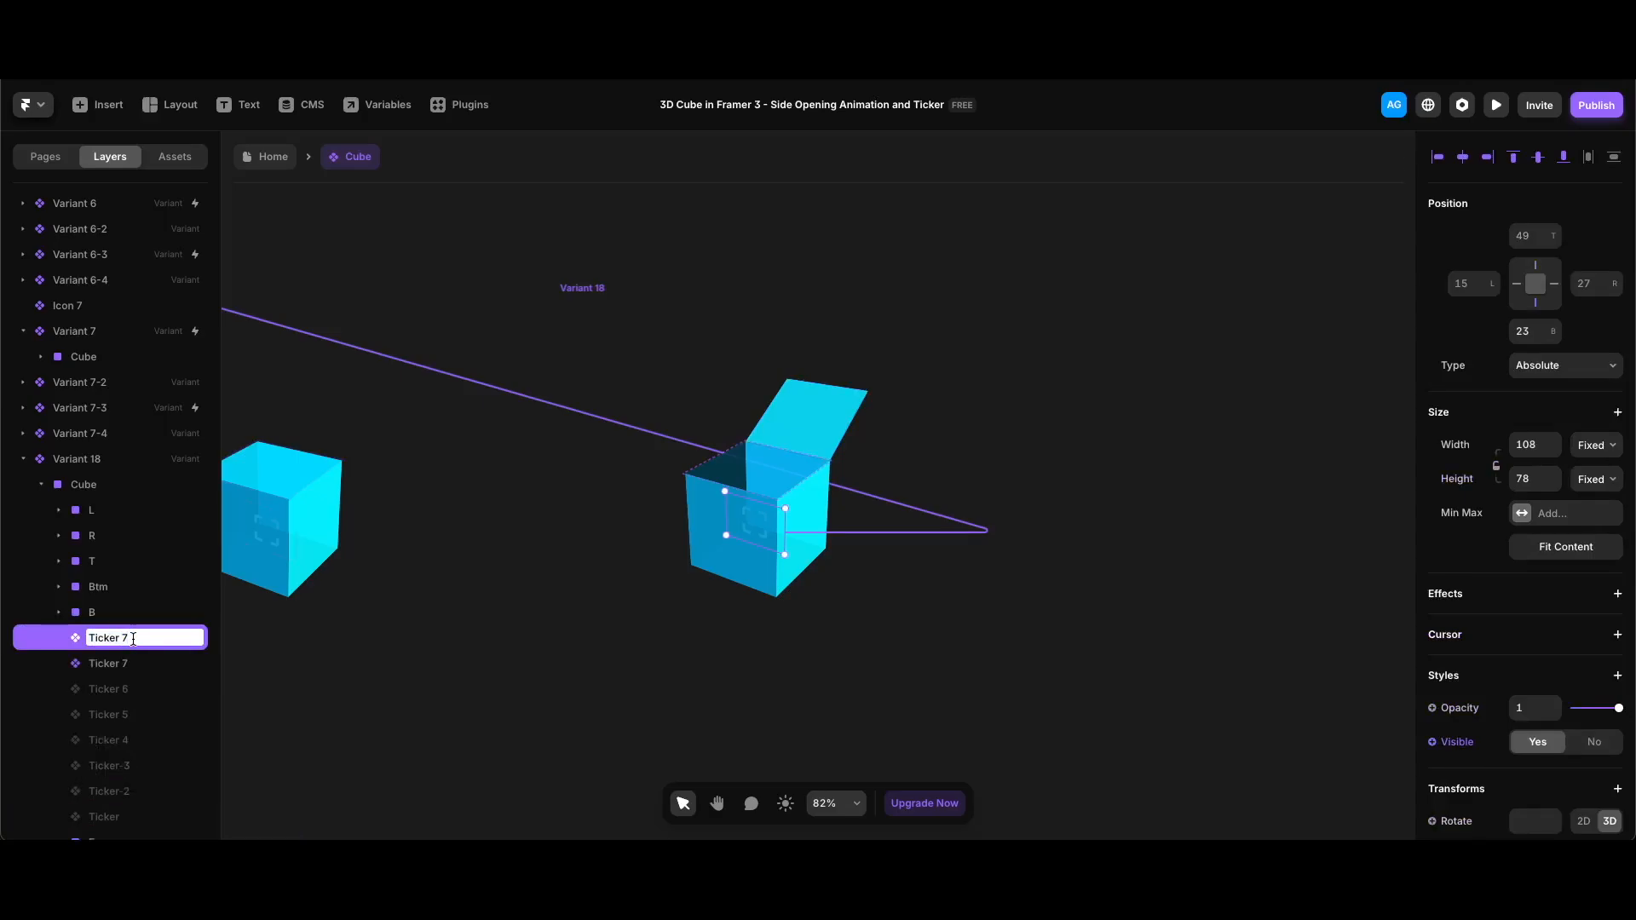
key(BackSpace)
text(test)
key(Return)
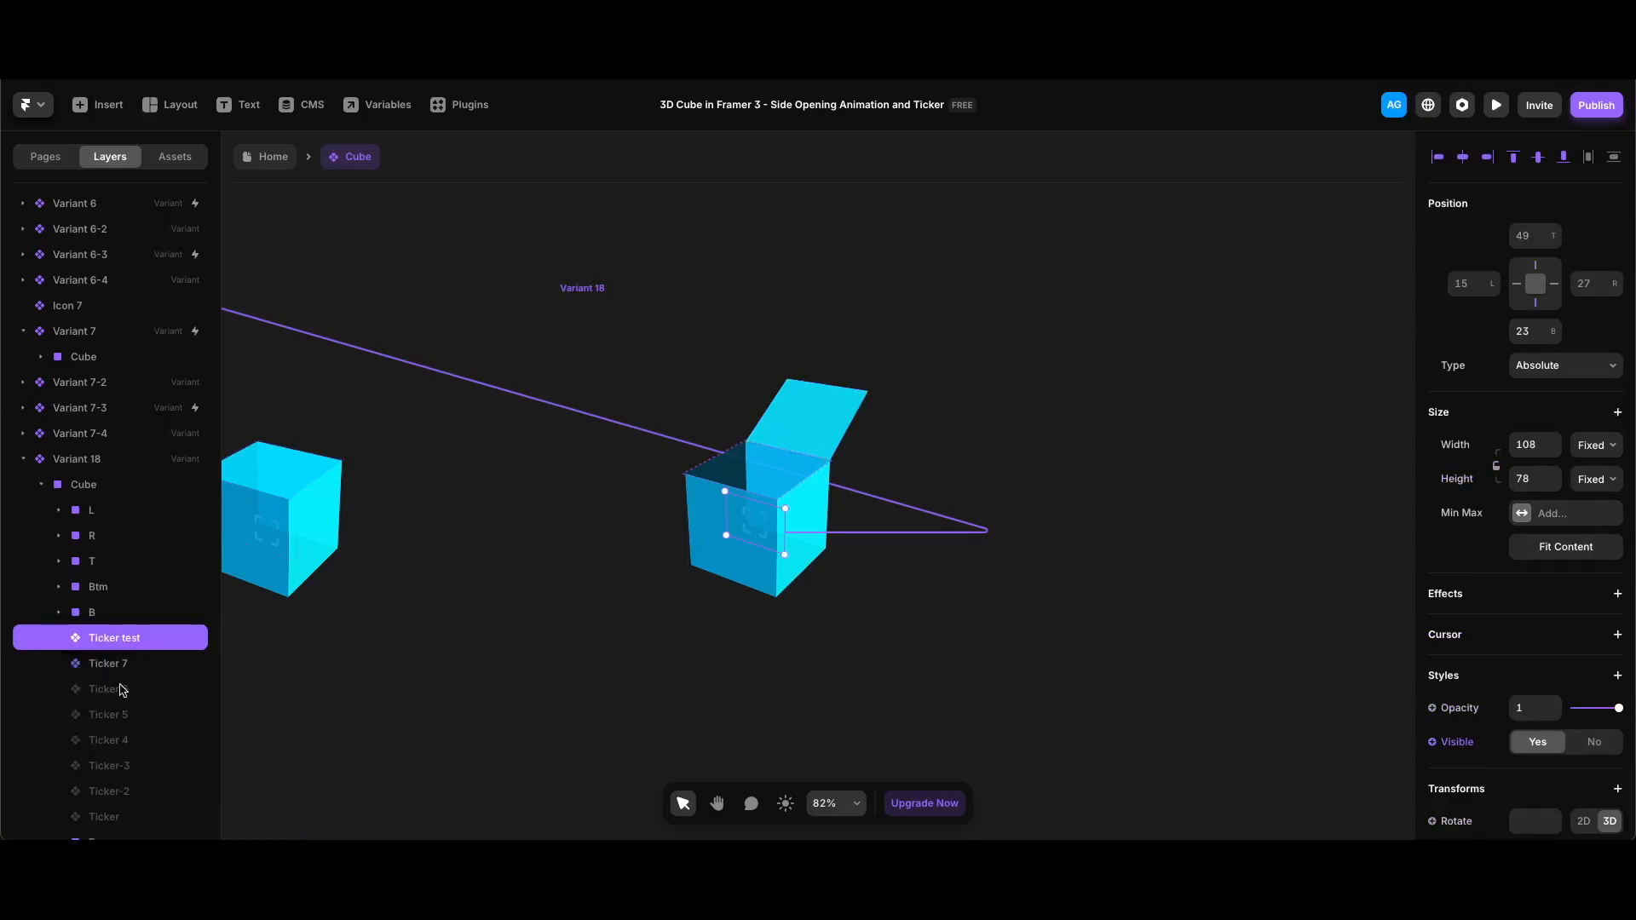
Step: Hide the original Ticker 7 in Variant 18's Cube by setting Visible to No
click(132, 665)
scroll(1597, 422, down, 5)
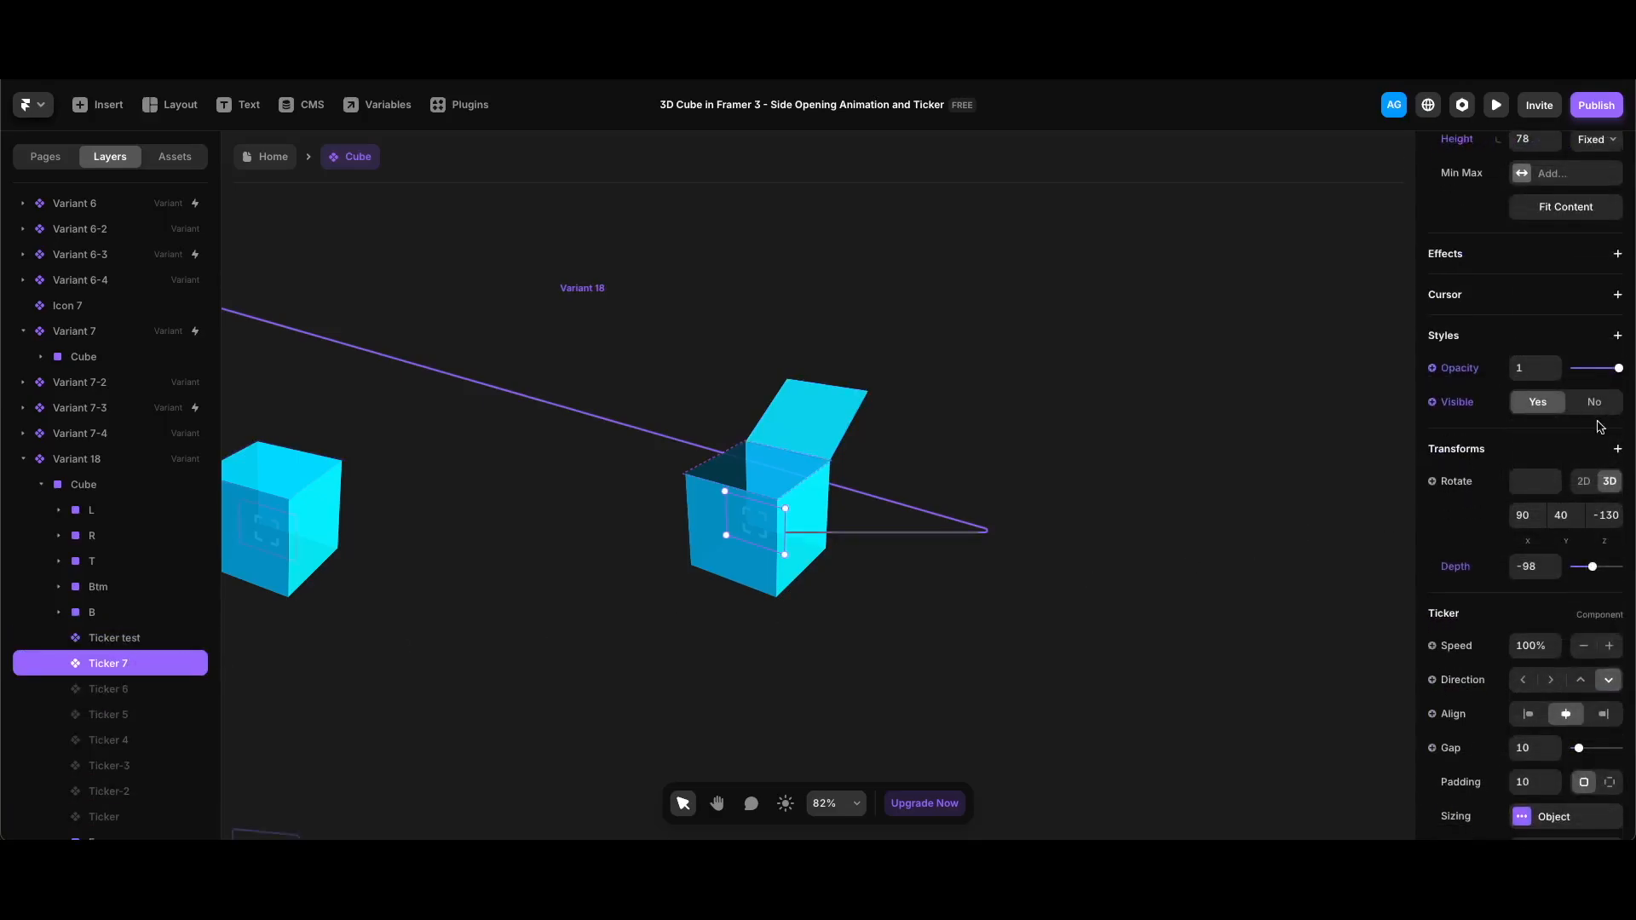
click(1599, 402)
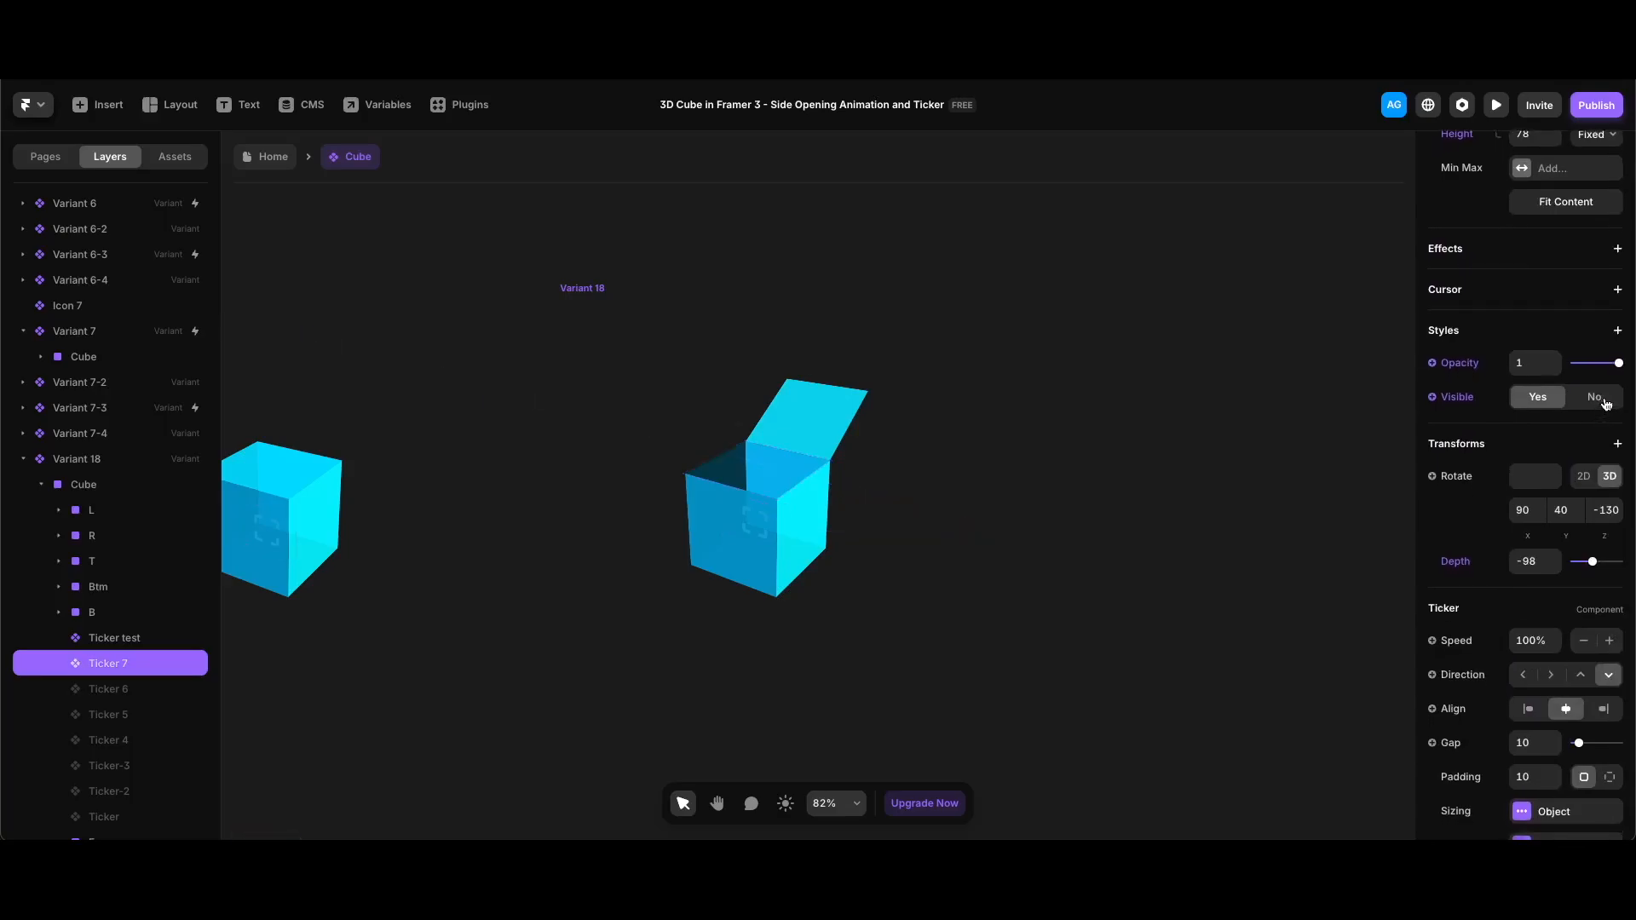
Step: Extend Ticker test upward out of the cube to a height of 340 and set its depth to 41
click(141, 638)
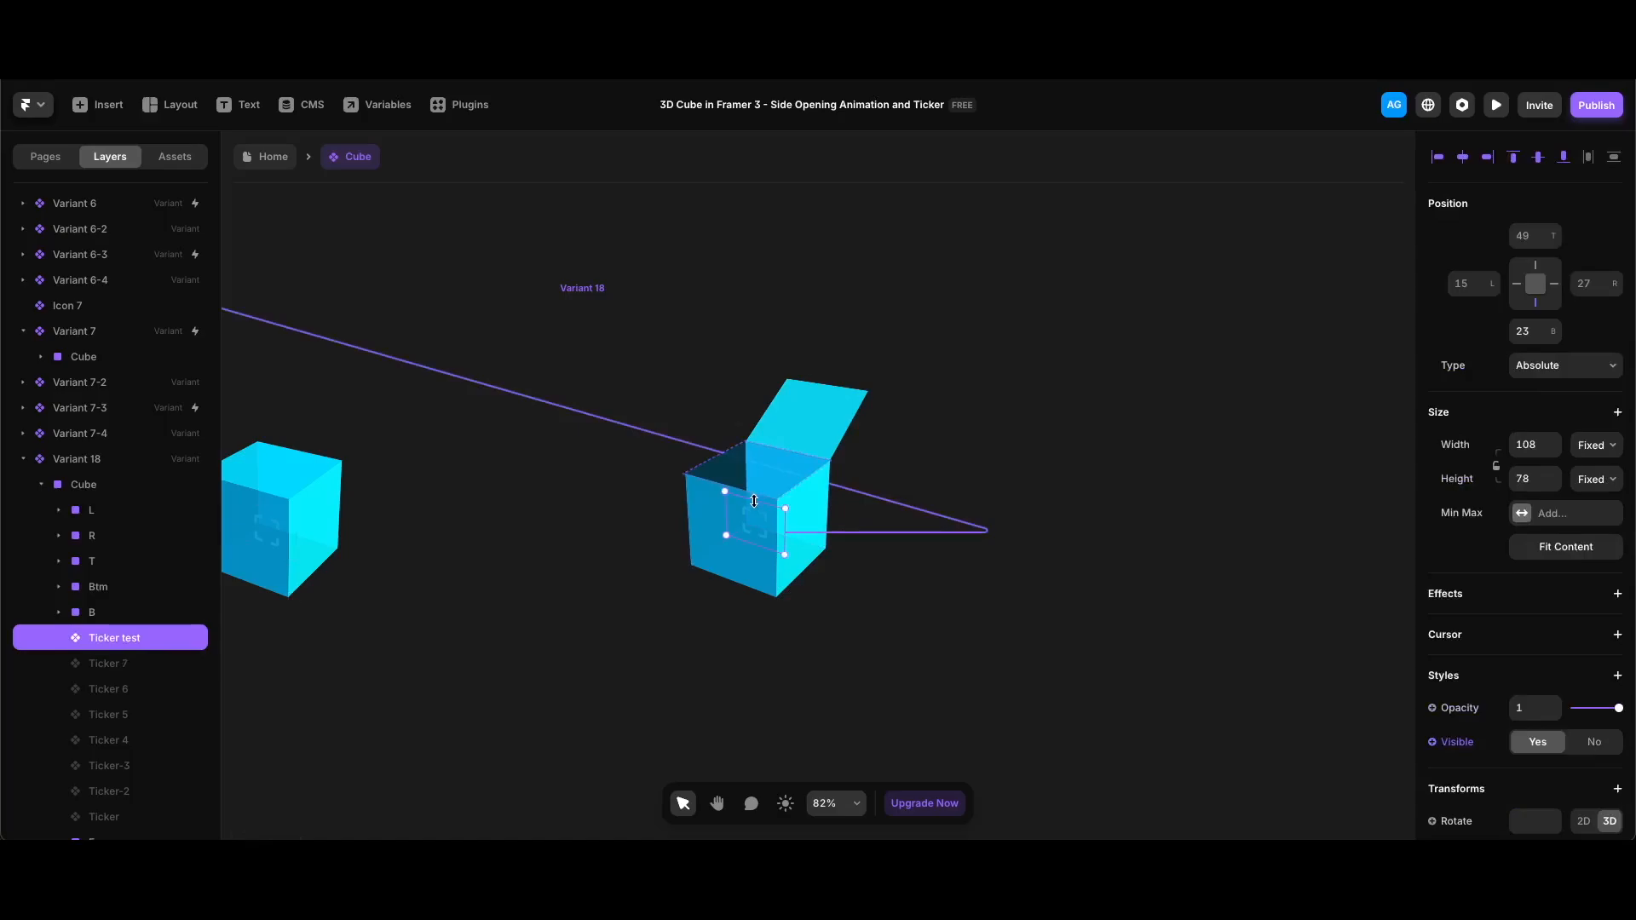
drag(757, 357, 760, 310)
scroll(1538, 630, down, 3)
drag(1593, 635, 1599, 641)
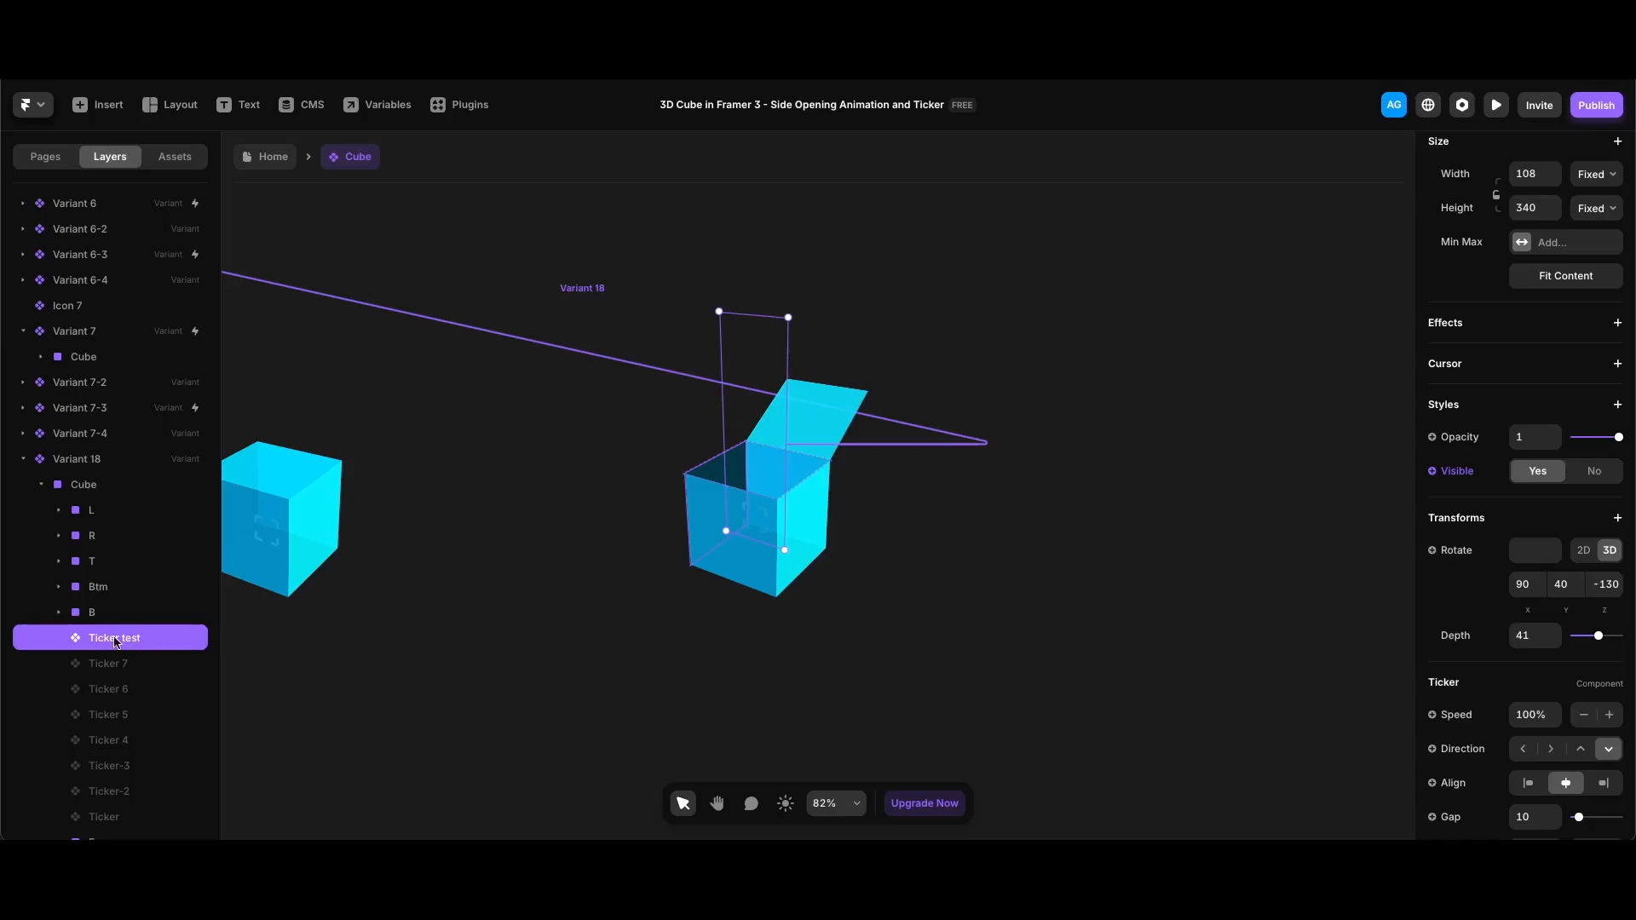
Step: Move Ticker test out of Variant 18 to the component's top level, just above Variant 18 in the layer order
drag(139, 641, 116, 454)
scroll(609, 556, left, 1)
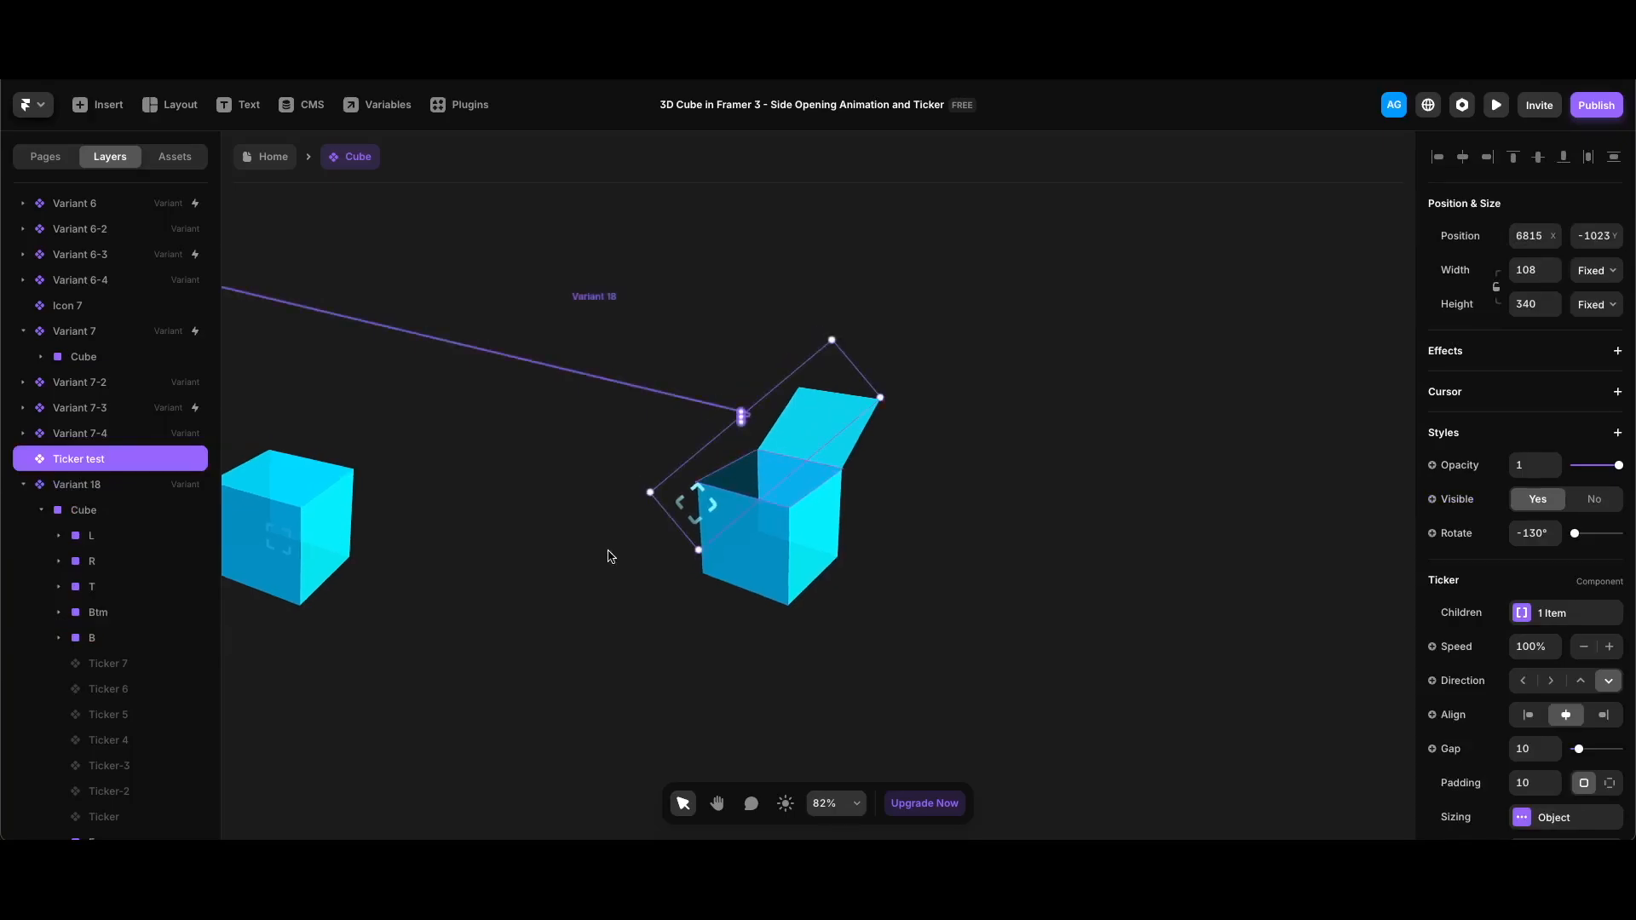
scroll(609, 556, down, 3)
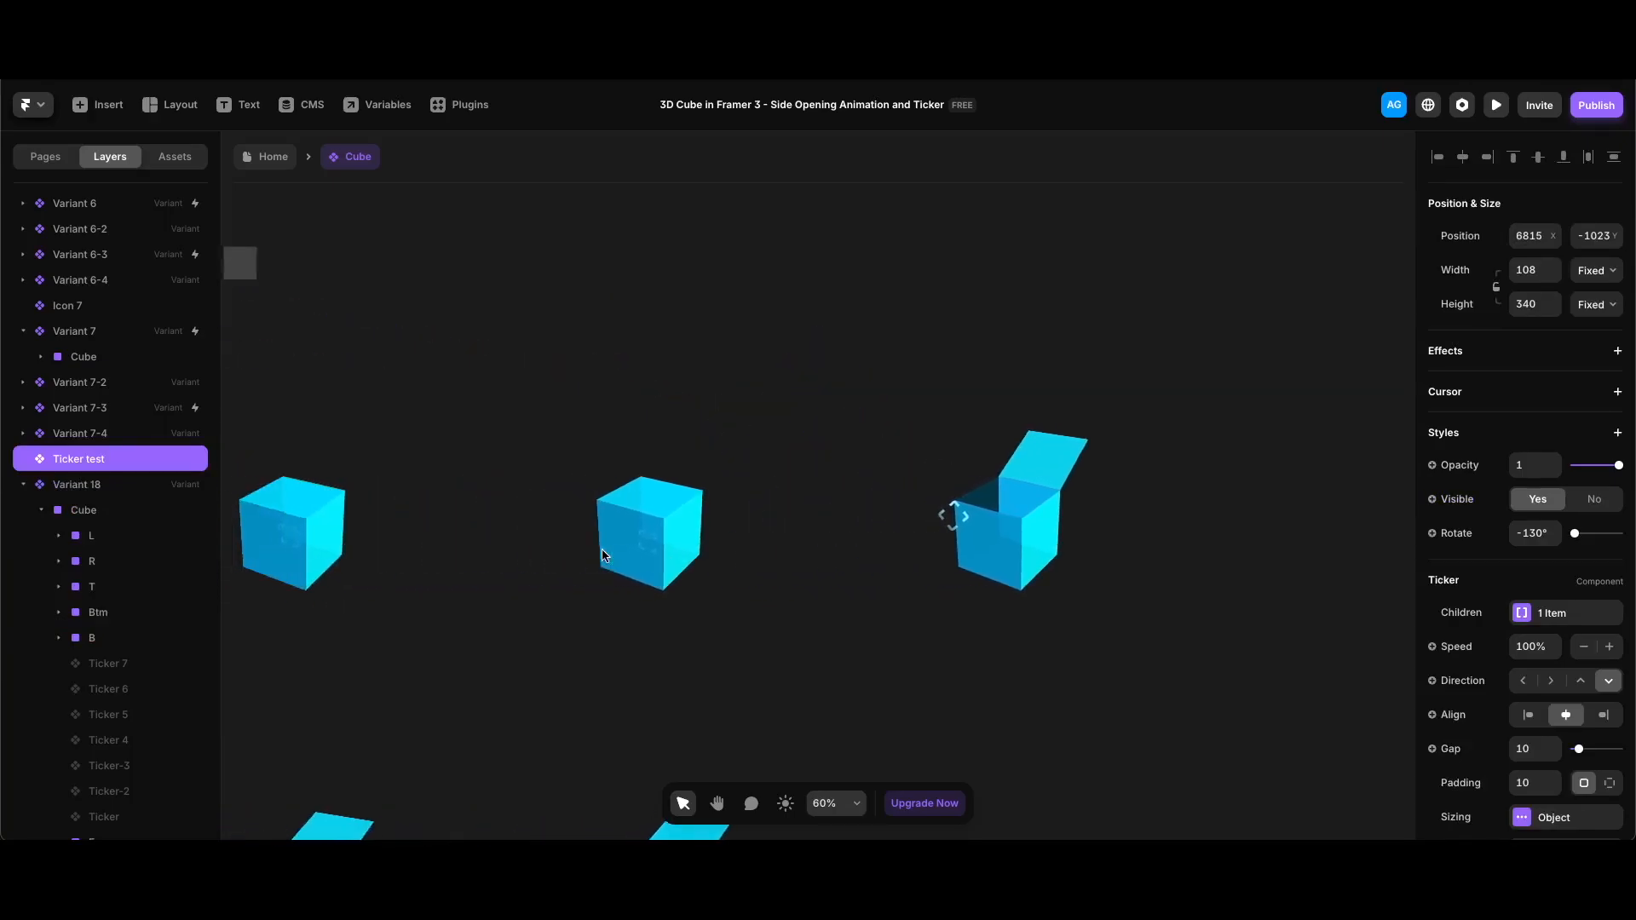
scroll(602, 553, left, 2)
Step: Duplicate Icon 7 and change the copy's Material icon to DateRange
click(271, 252)
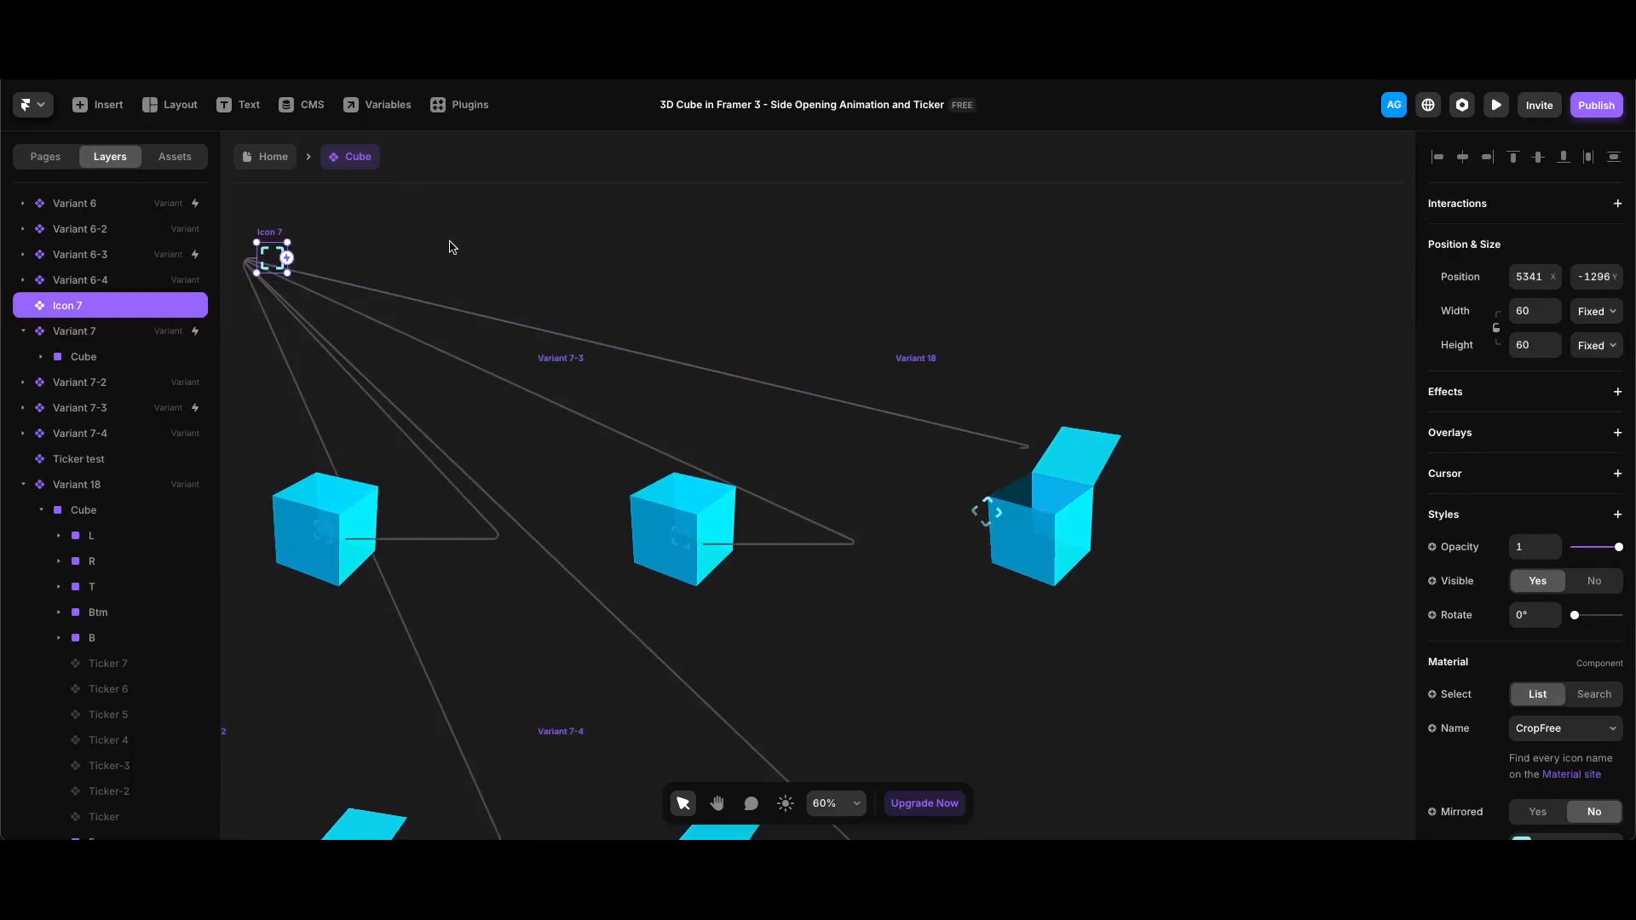
key(super+d)
scroll(841, 428, down, 4)
scroll(841, 428, right, 4)
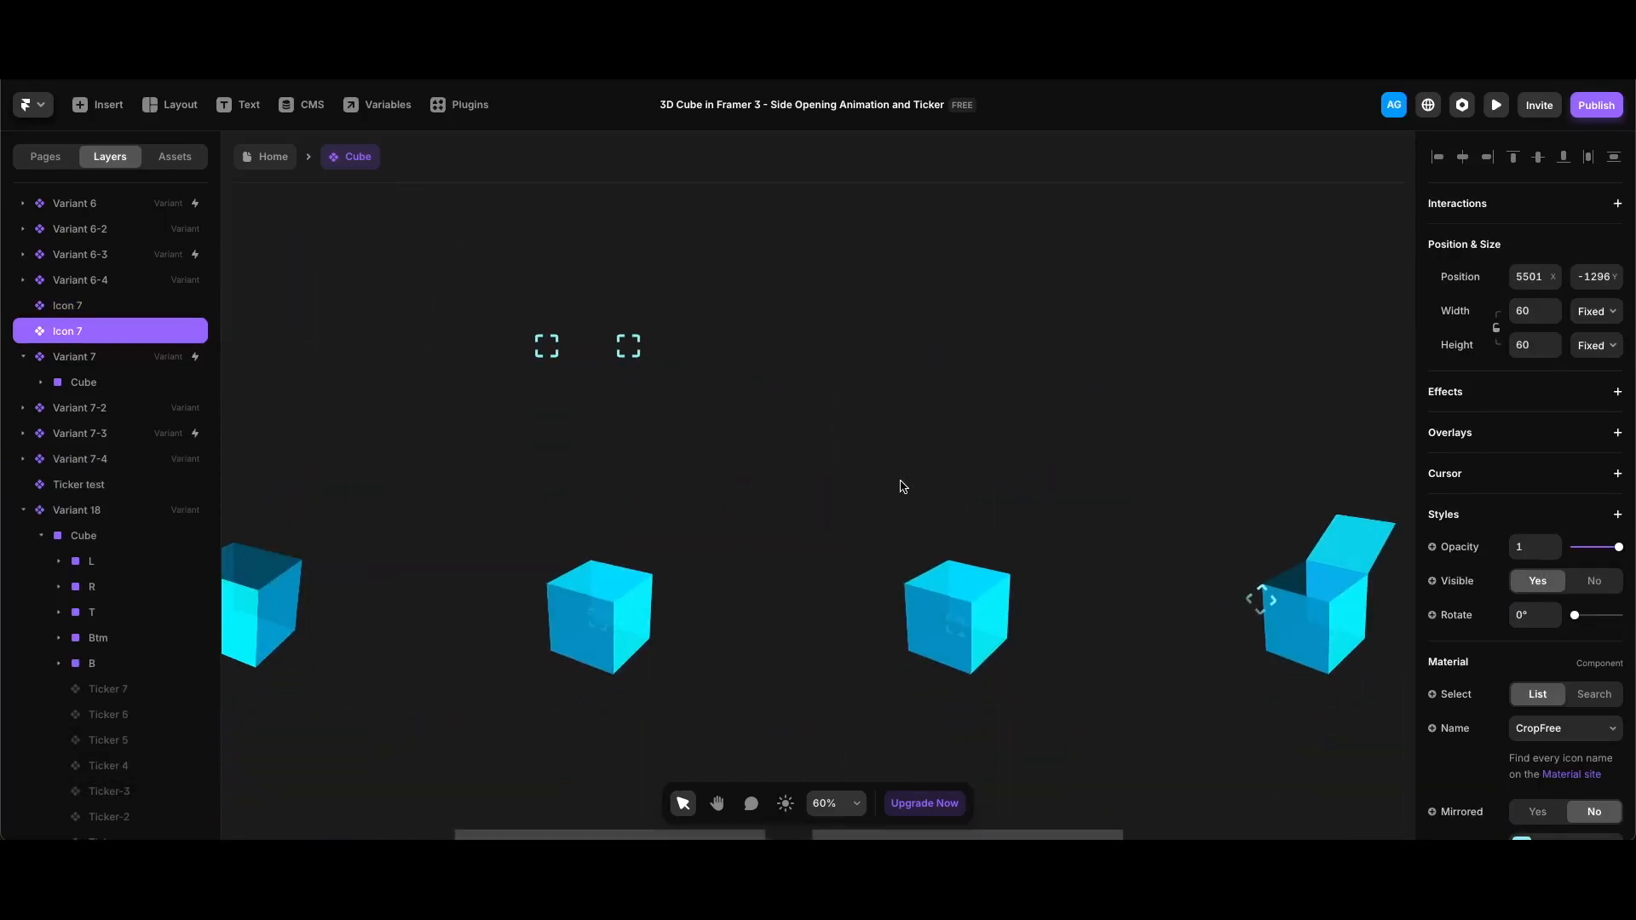
scroll(1500, 644, down, 3)
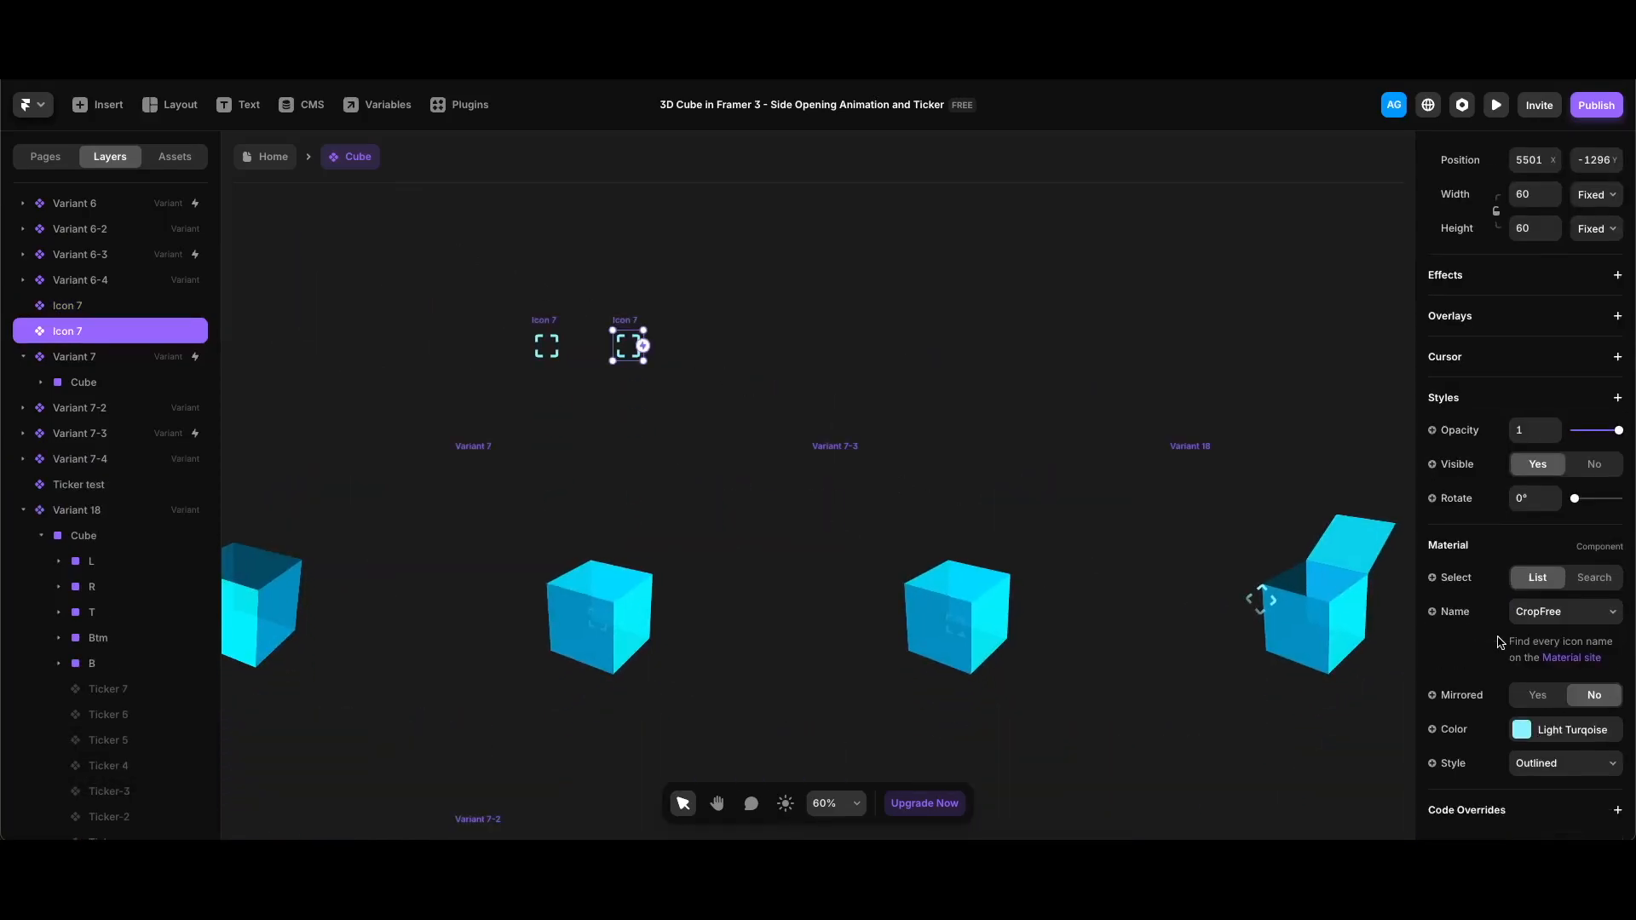
click(1564, 619)
scroll(1559, 613, down, 3)
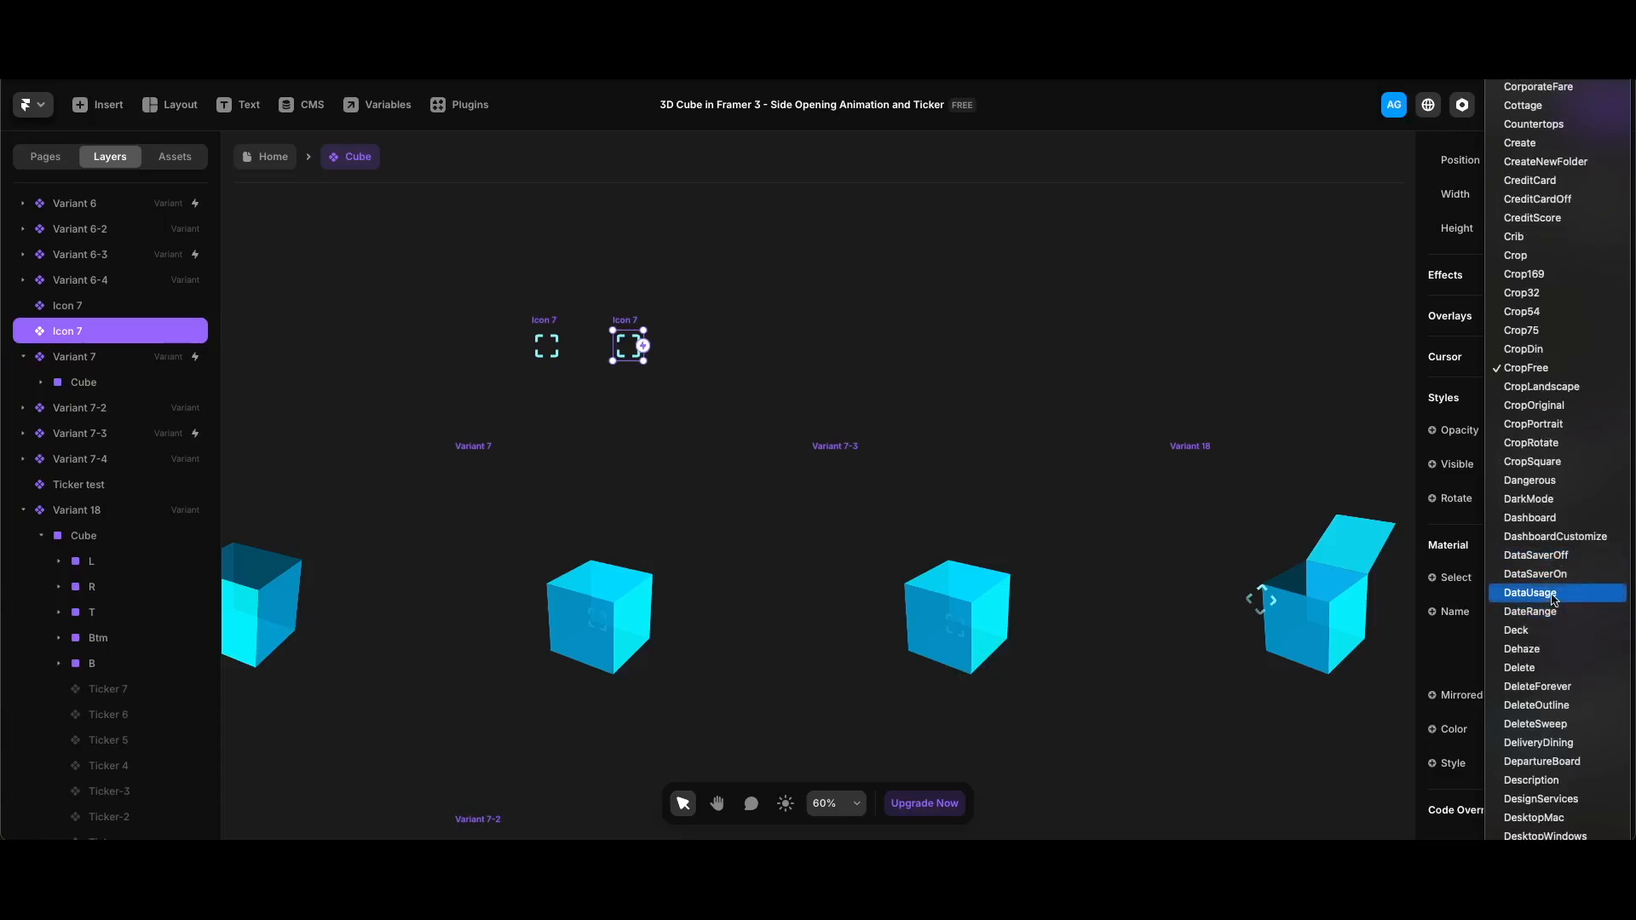
click(1551, 612)
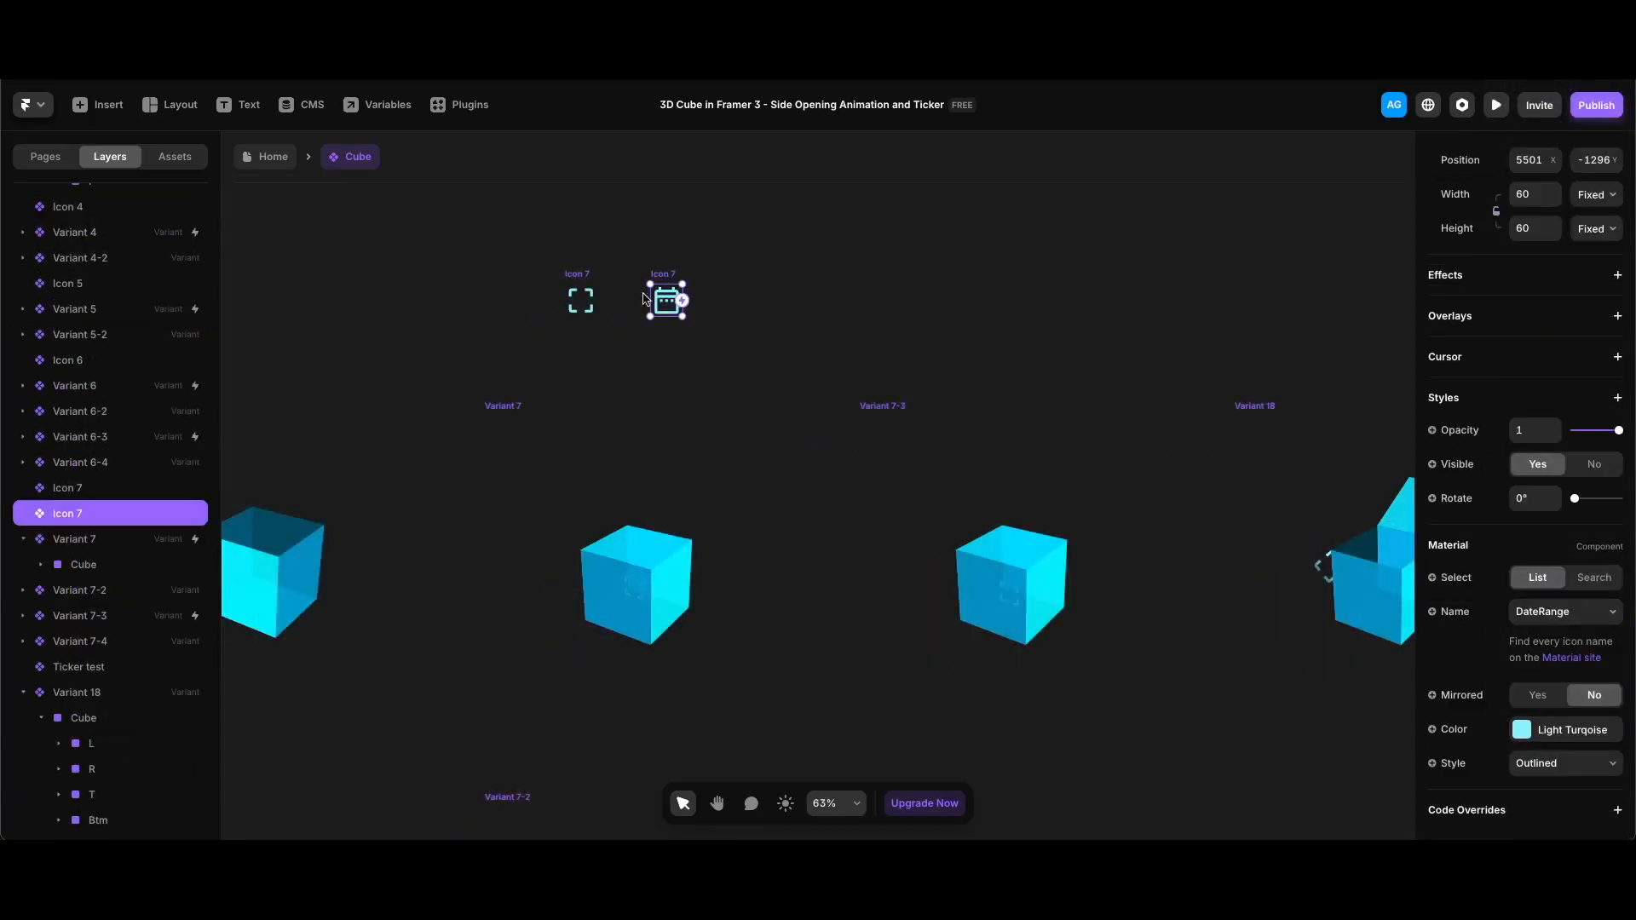
Step: Rename the duplicated date icon as Icon 8
double_click(83, 514)
key(BackSpace)
text(8)
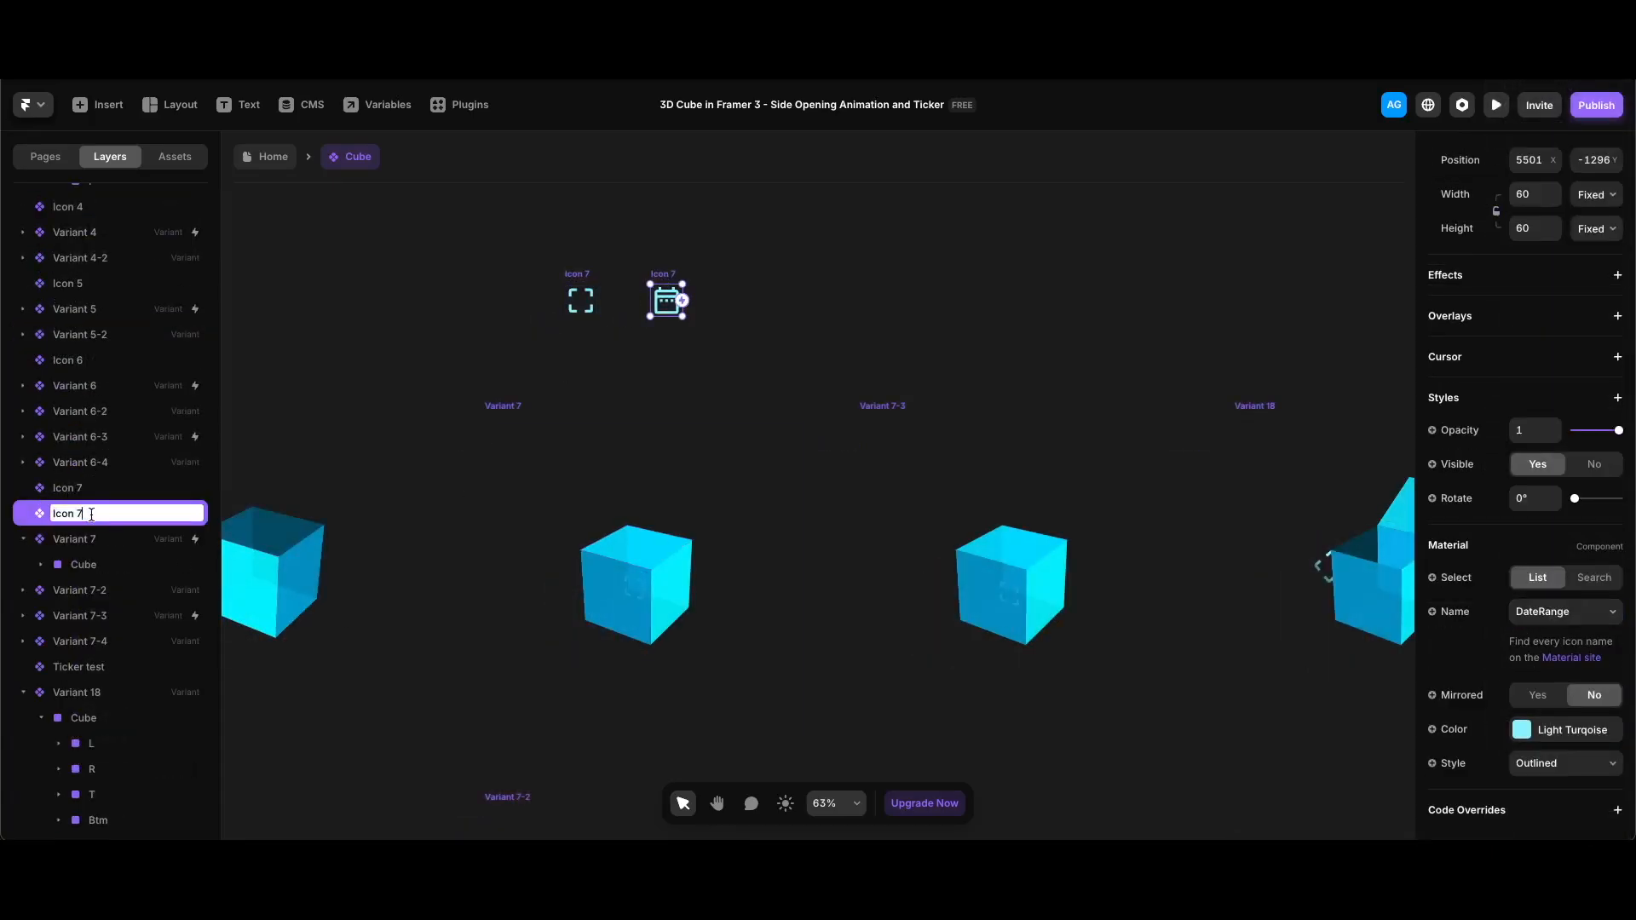
key(Return)
scroll(801, 409, right, 7)
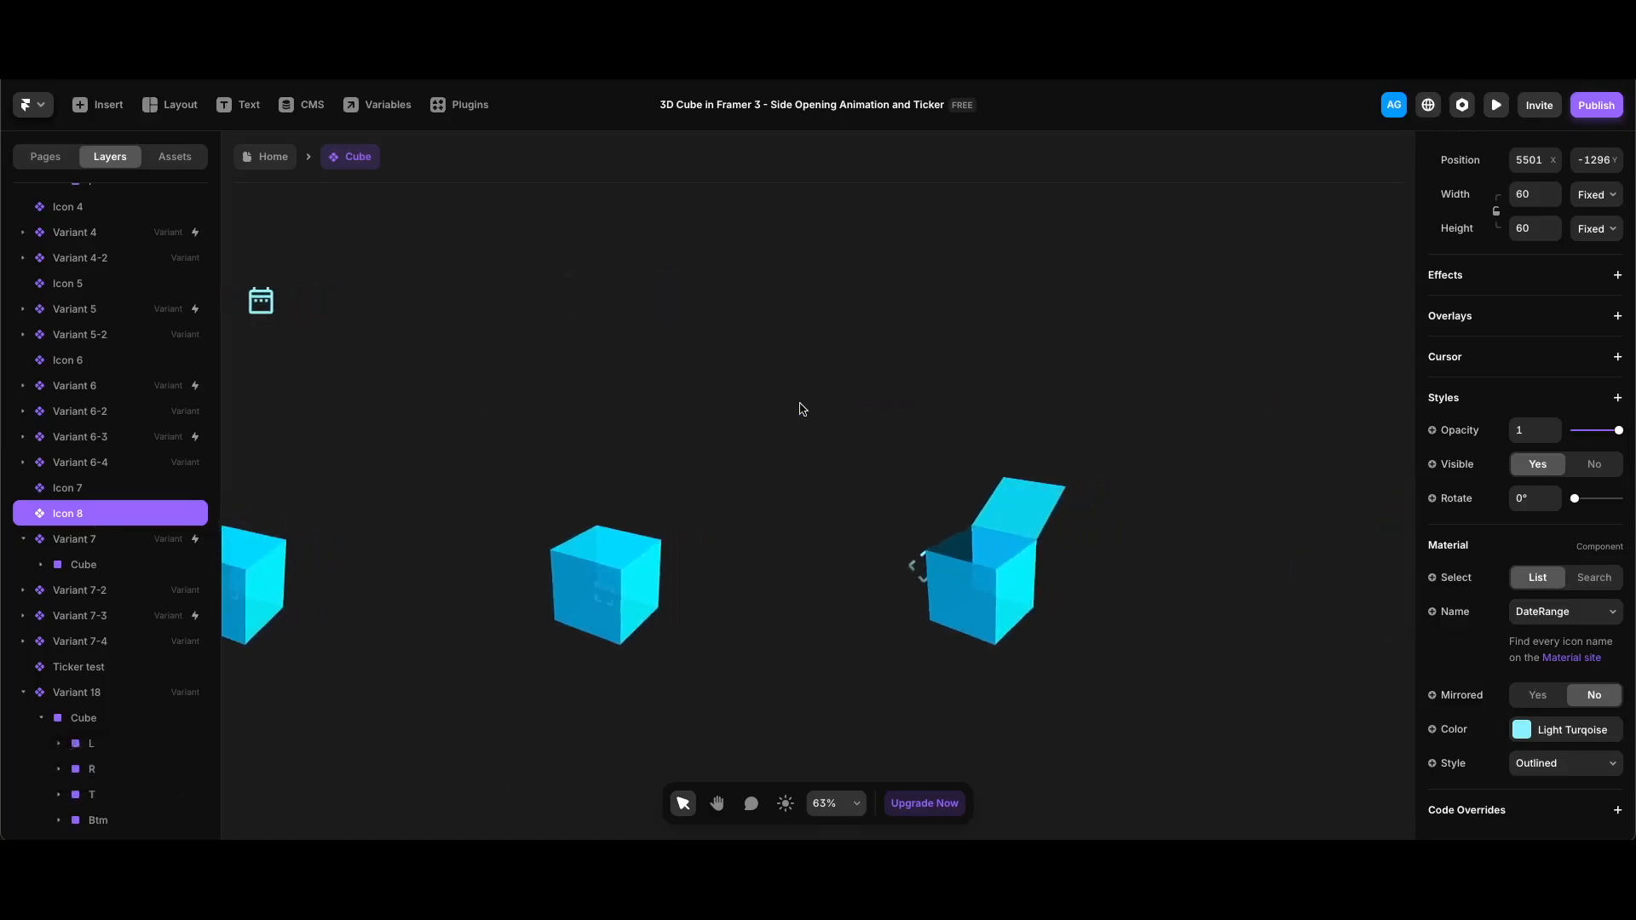
Step: Replace the child item of Ticker test with Icon 8
click(738, 558)
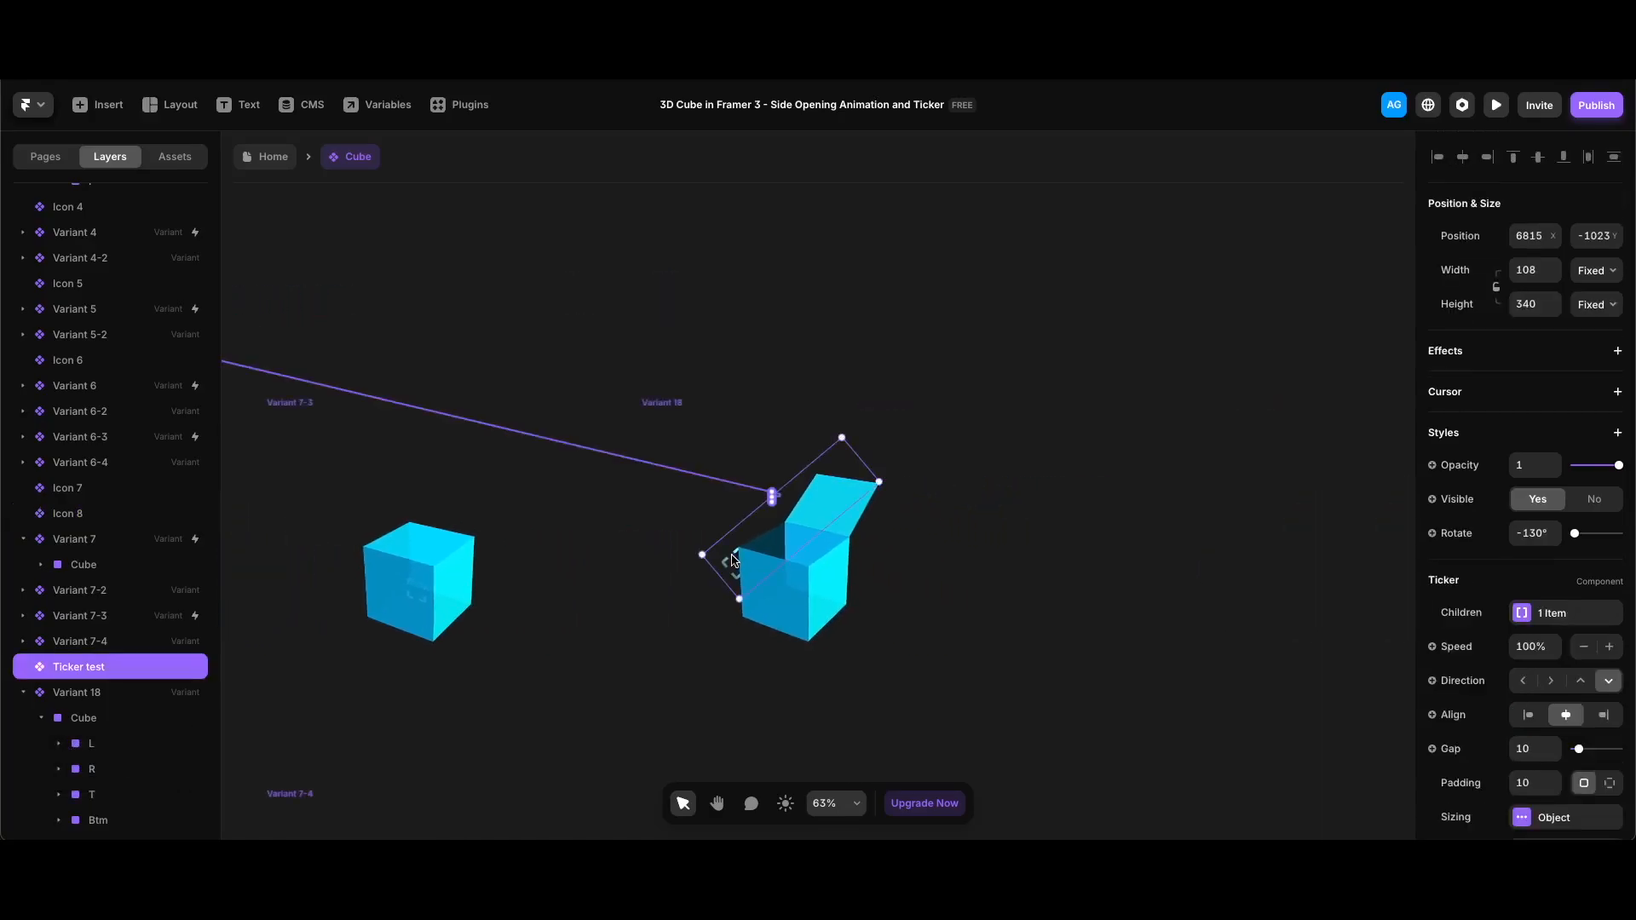
click(1551, 613)
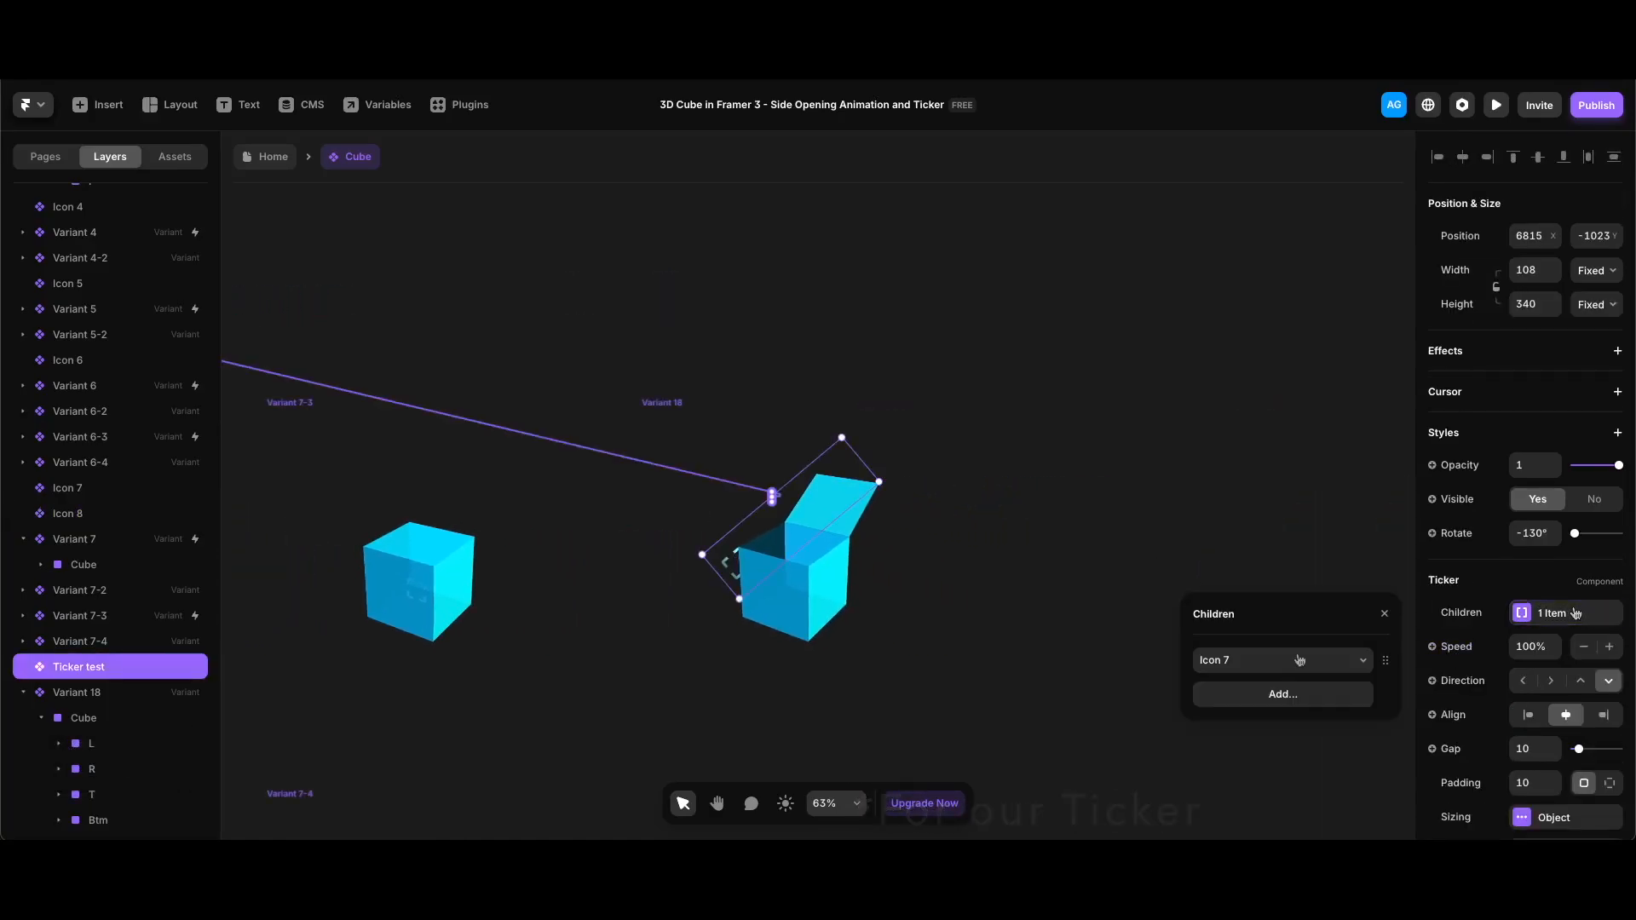
click(1301, 659)
click(1275, 640)
click(1271, 578)
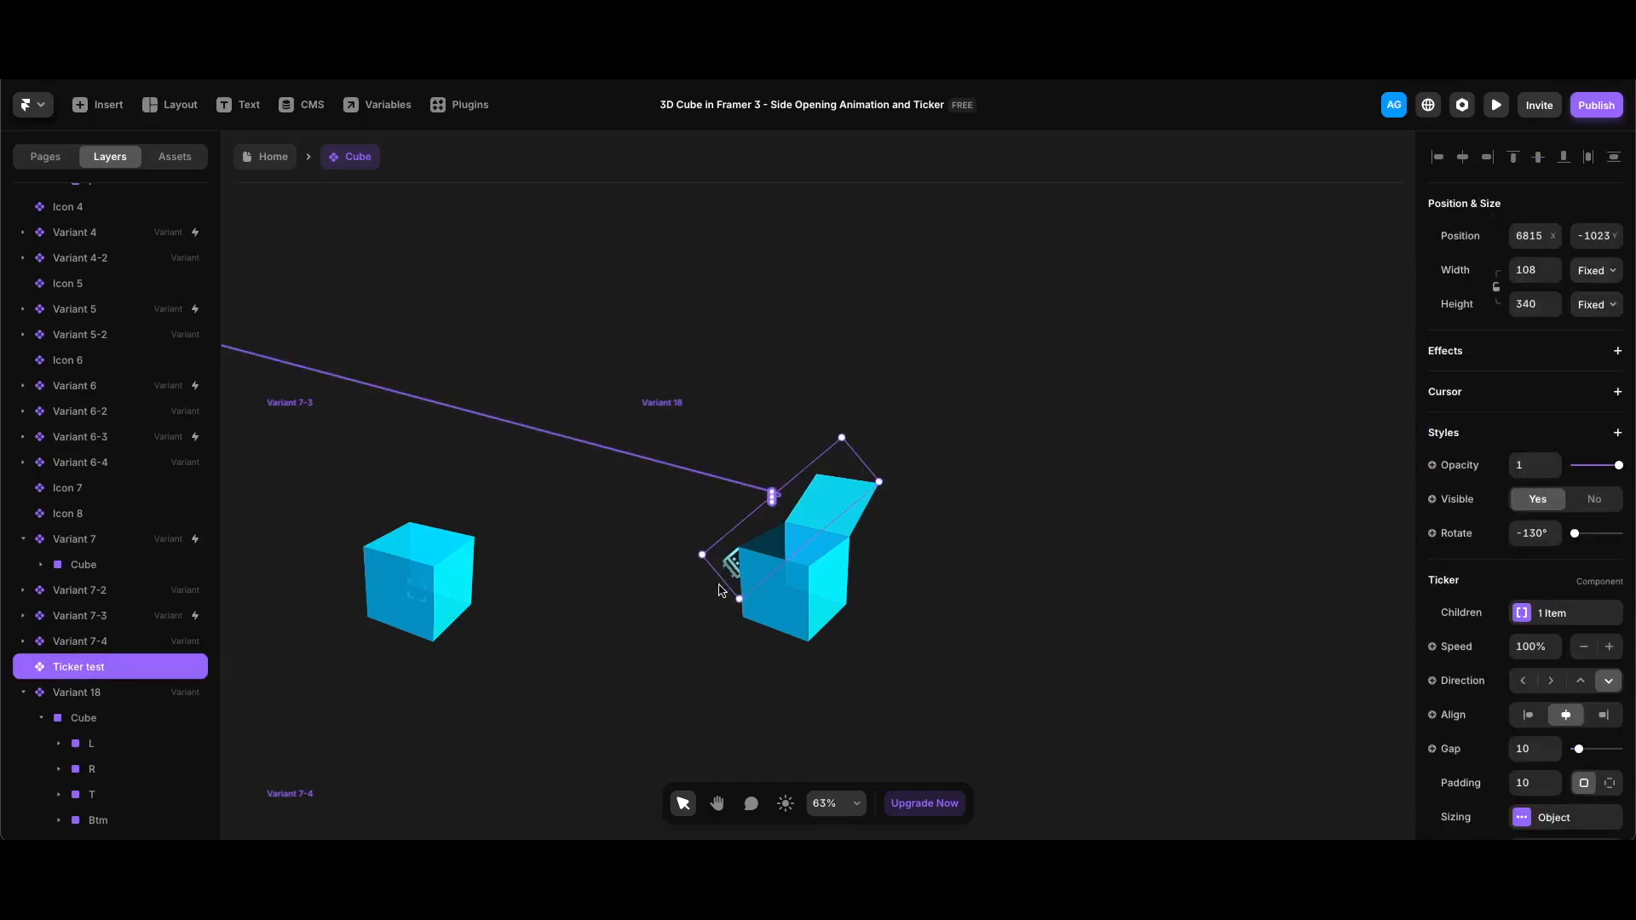
Step: Move Ticker test back into Variant 18's Cube above Ticker 7, and preview the variant
scroll(134, 694, down, 3)
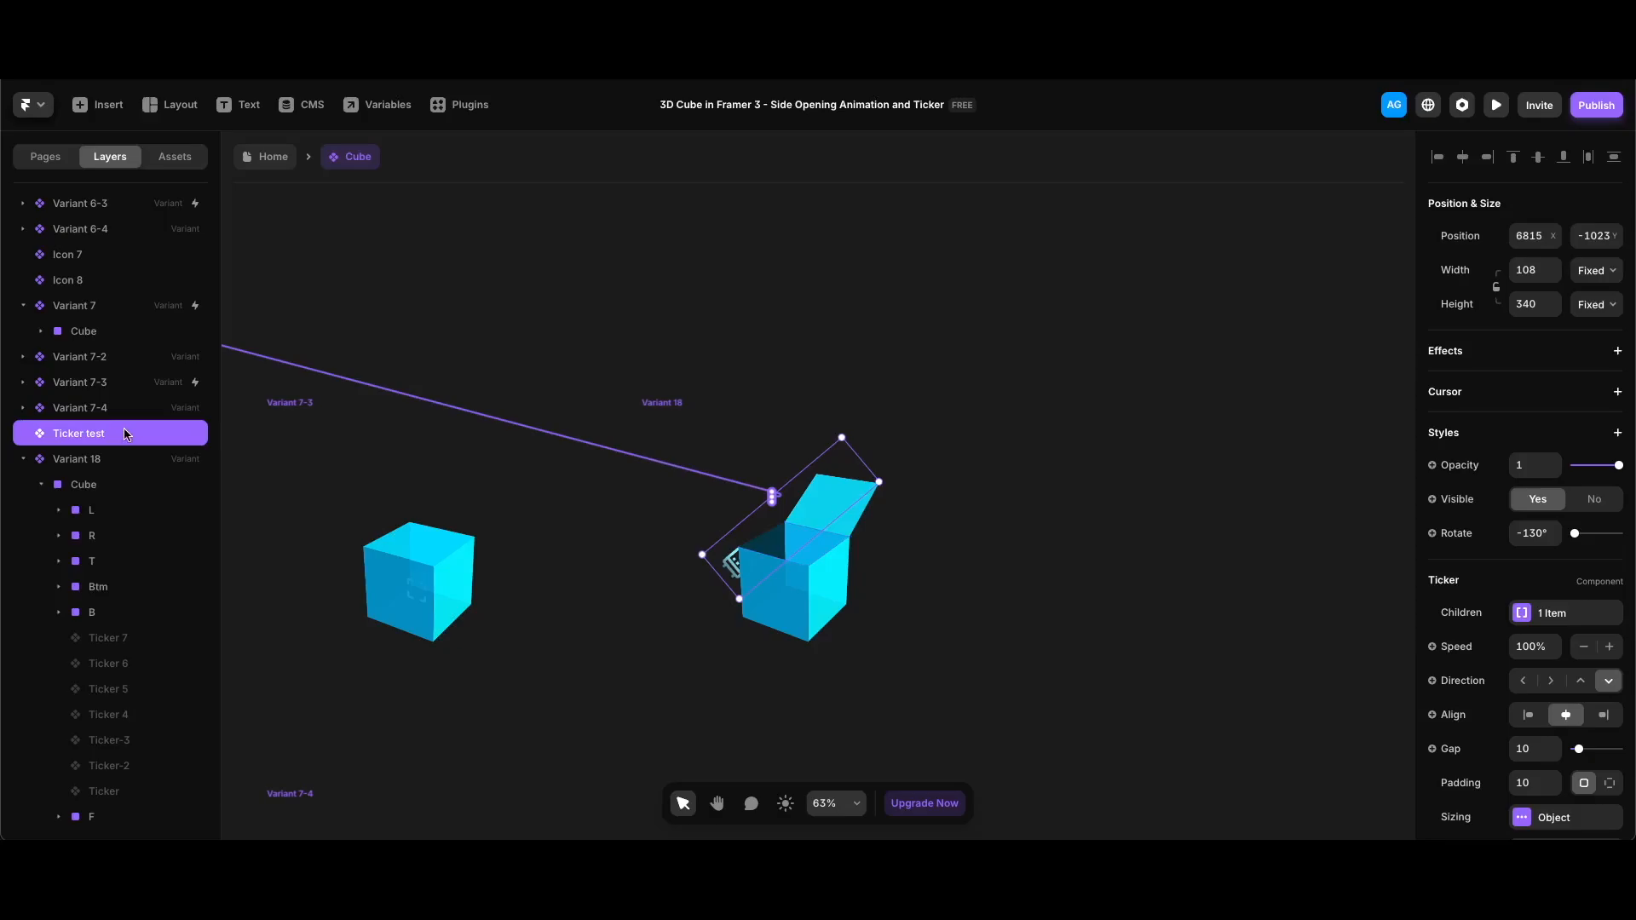
drag(125, 433, 114, 627)
click(672, 407)
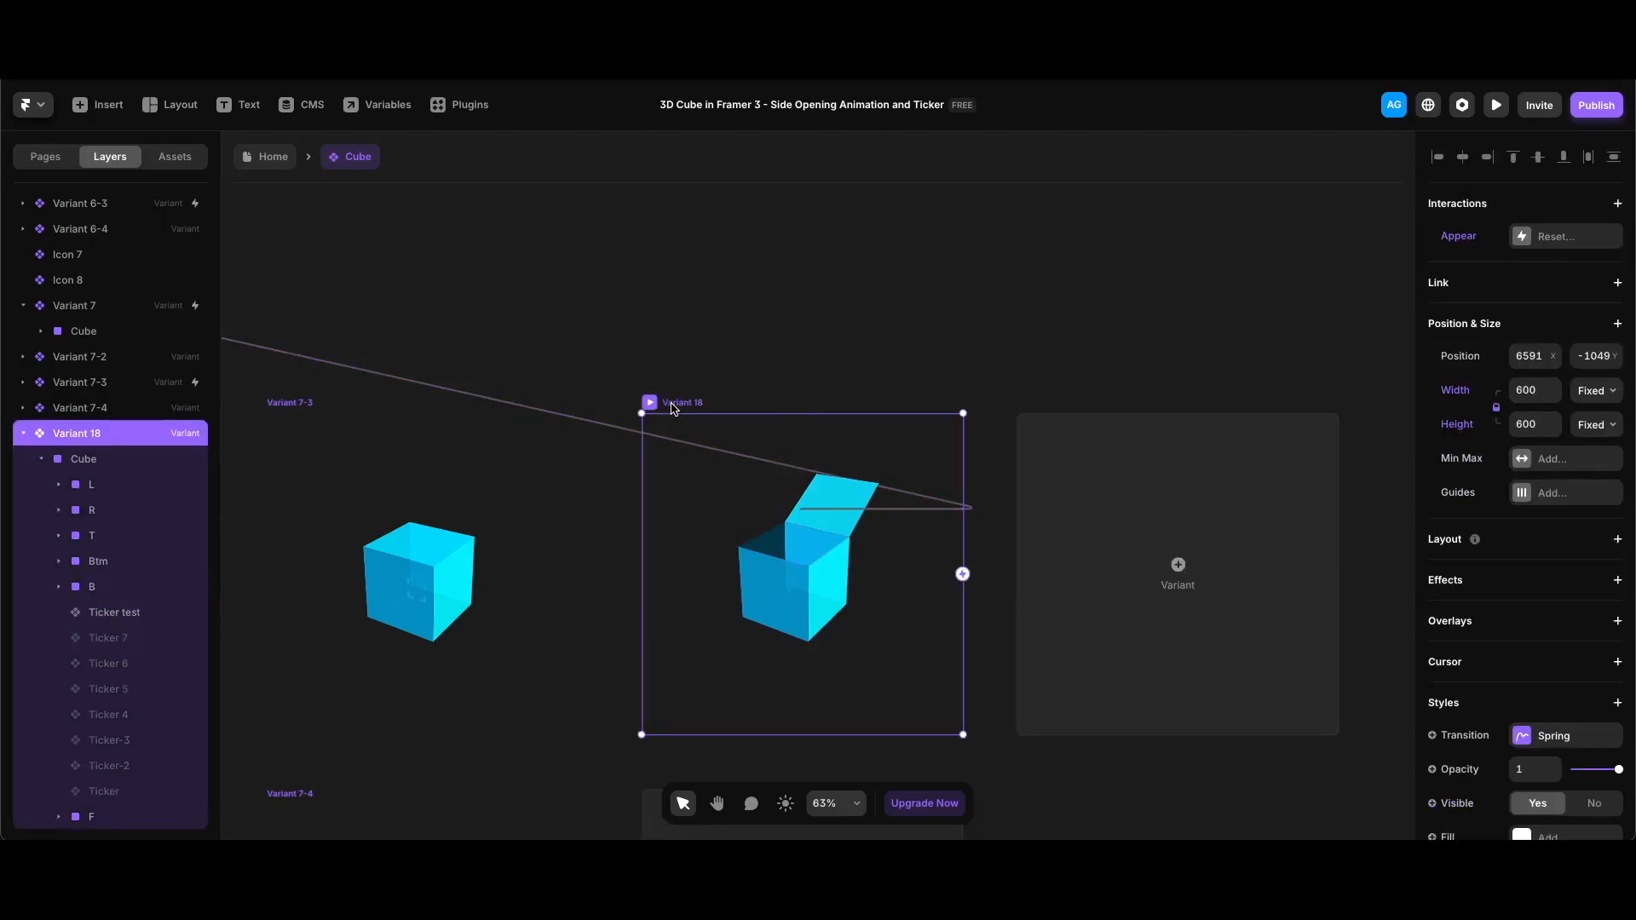
key(super+p)
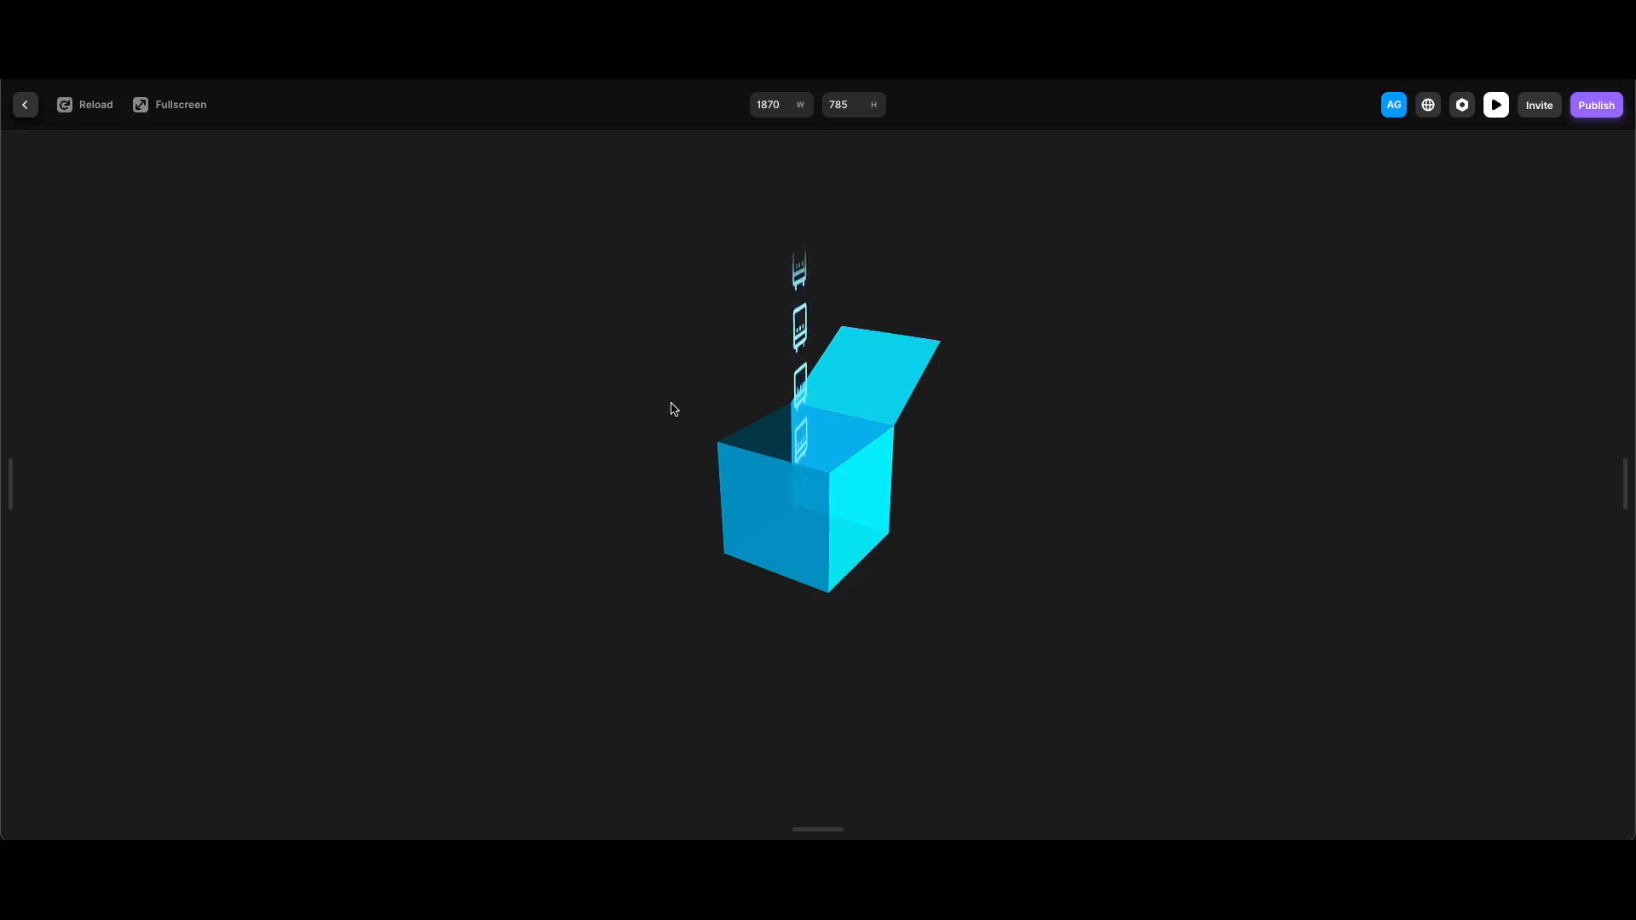
key(Escape)
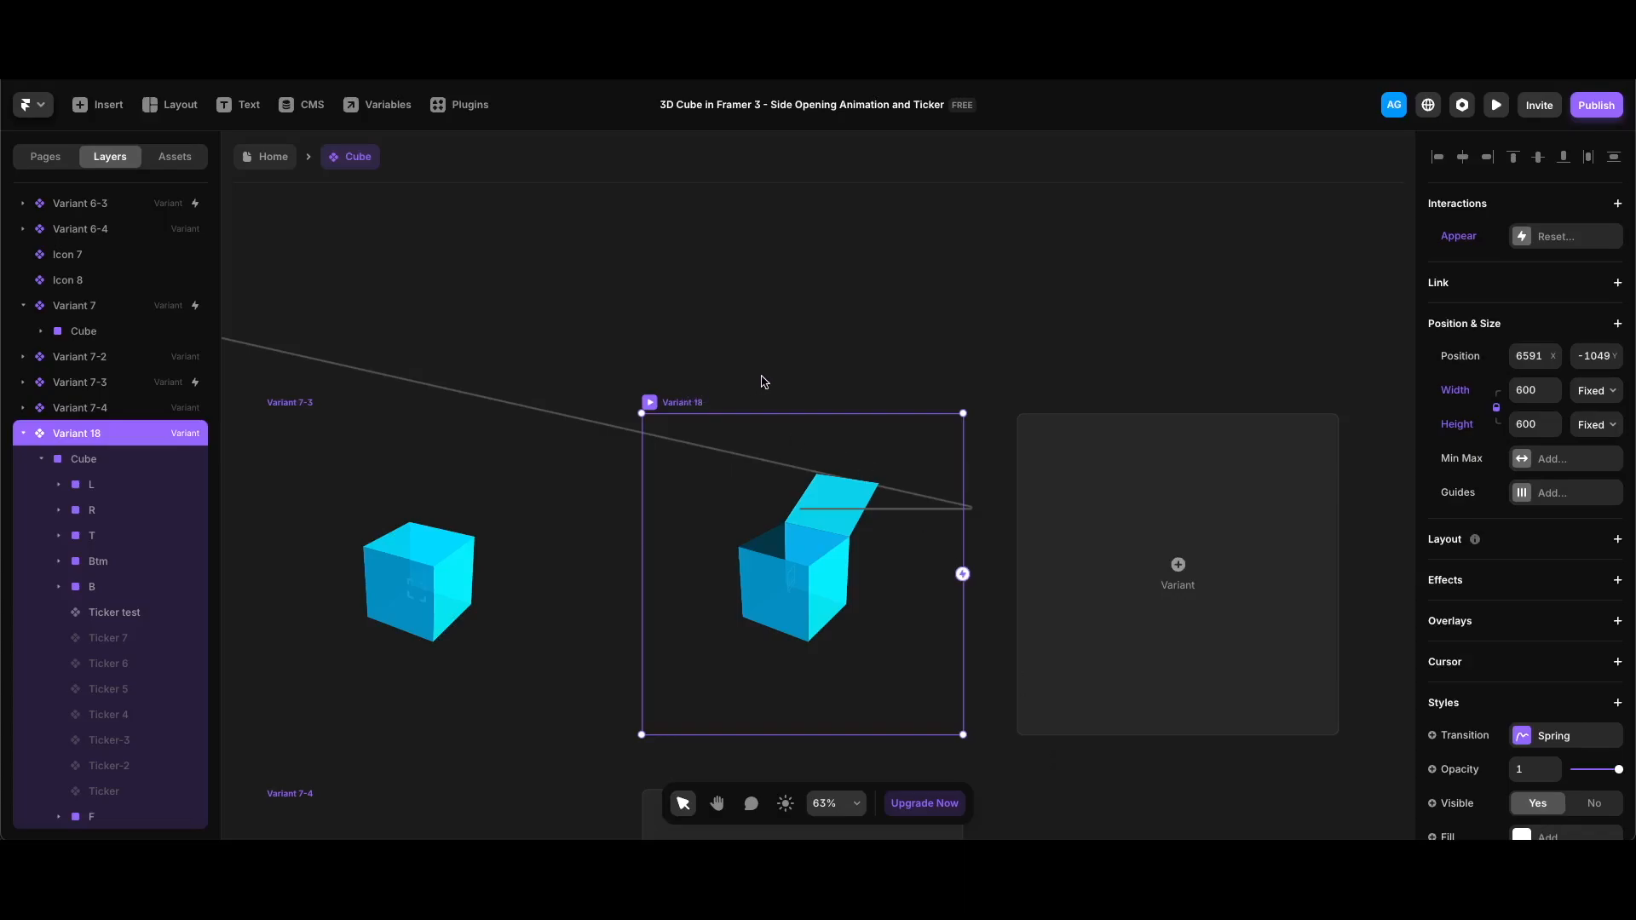
Step: Duplicate Variant 18 and place the copy directly below the original, in line with the other open-cube variants
scroll(761, 375, down, 5)
key(ctrl+d)
drag(761, 353, 594, 509)
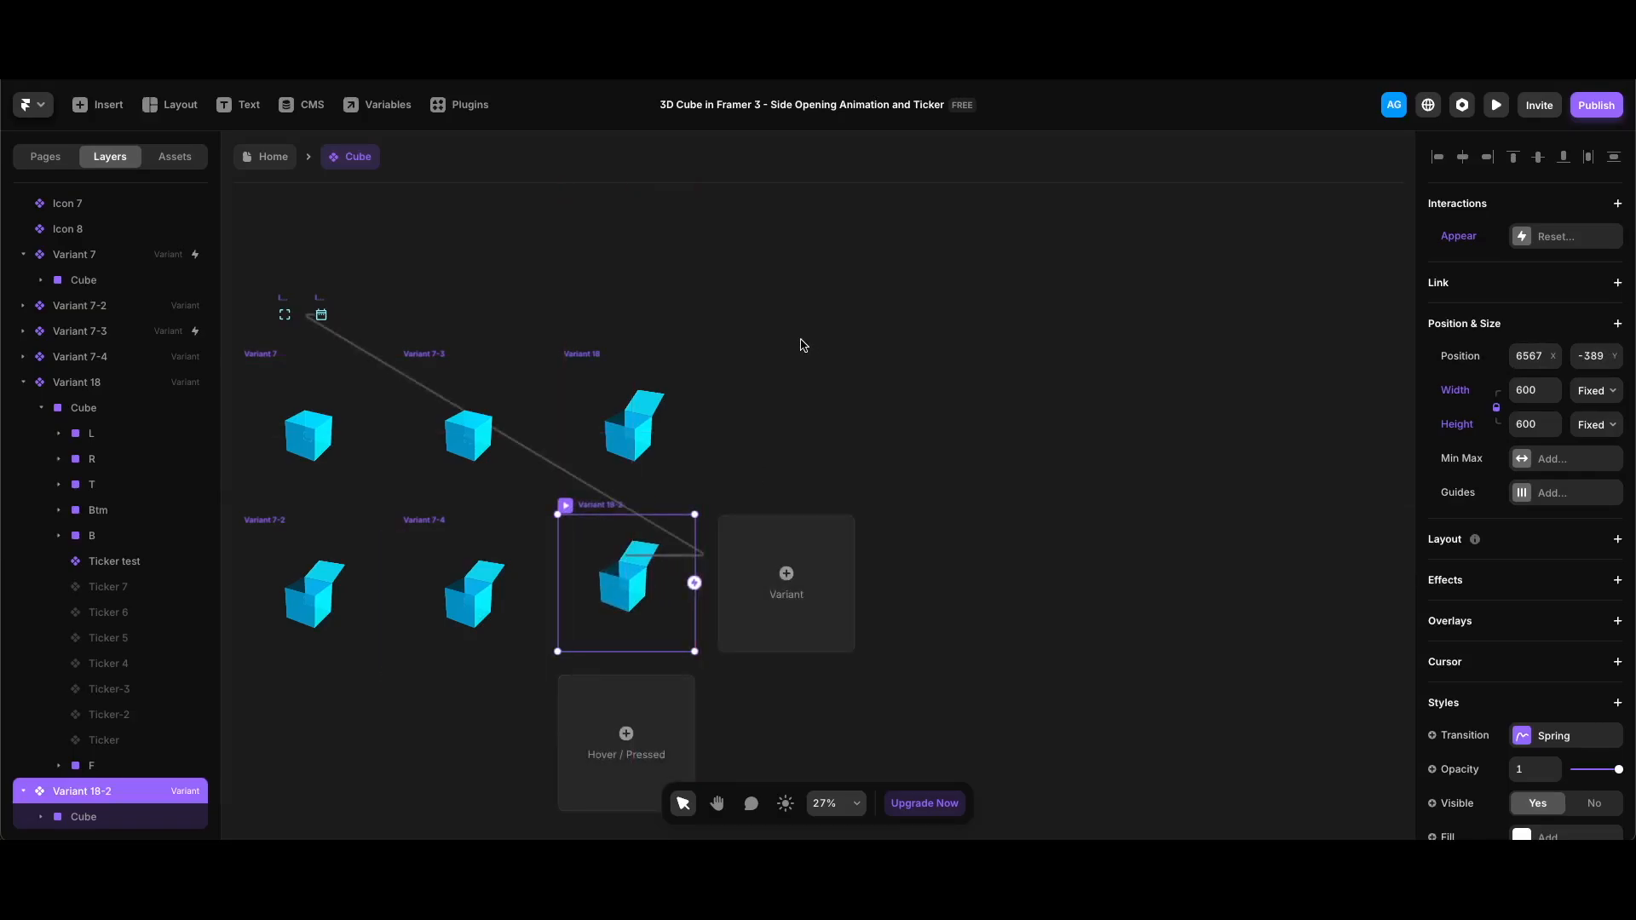
scroll(905, 373, left, 3)
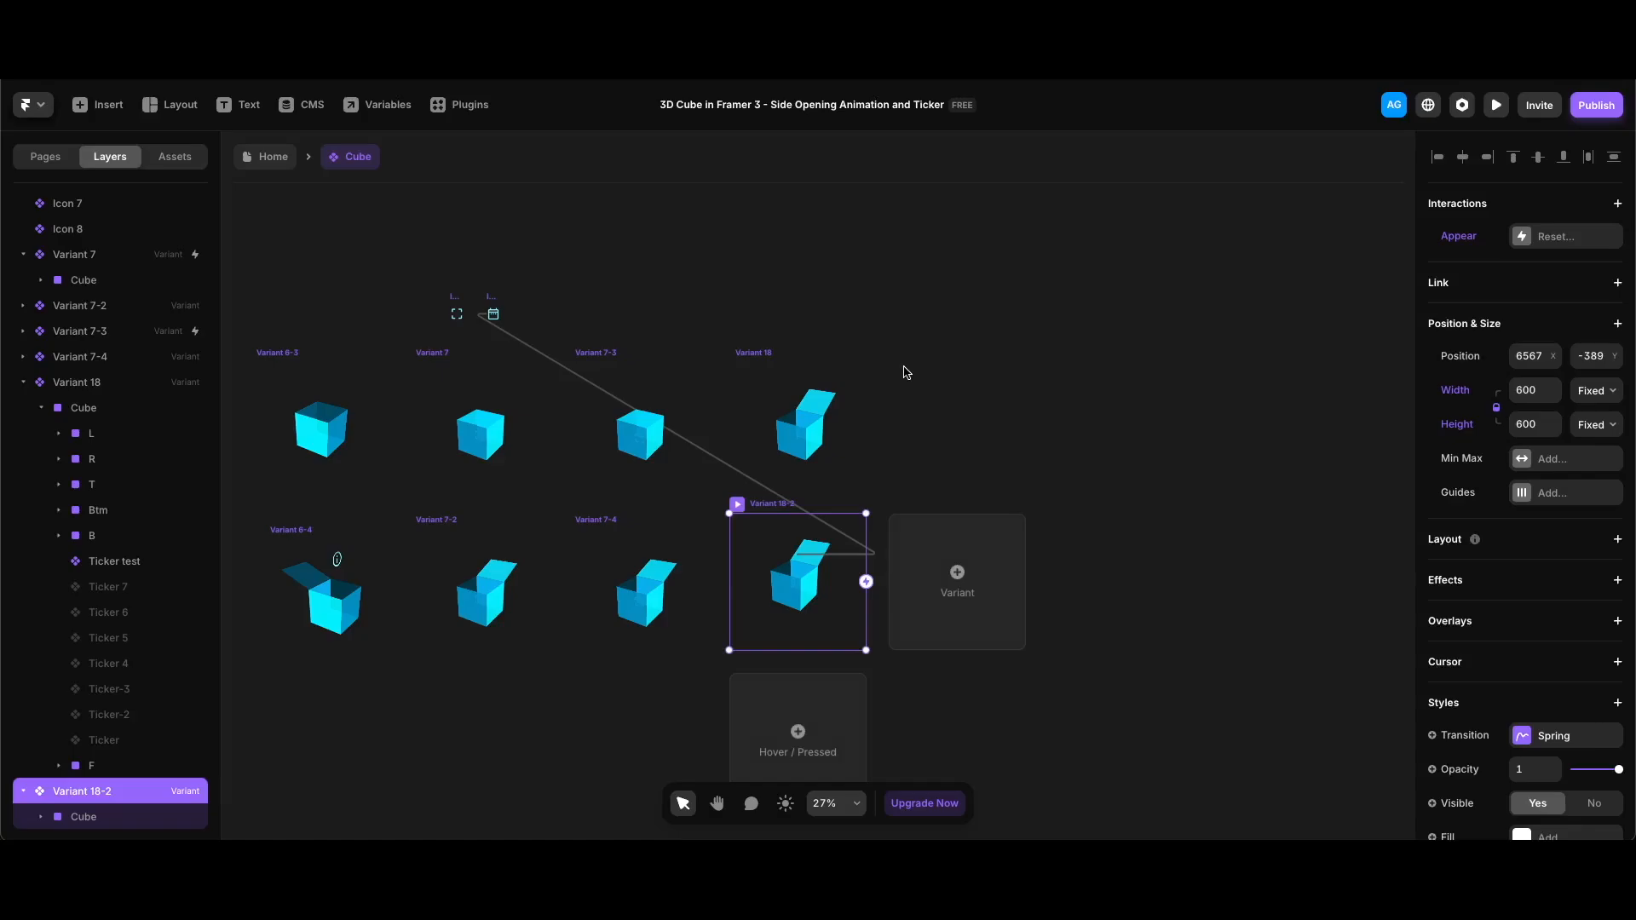
Step: Close the lid in Variant 18 by setting its F face's Y rotation to 0
scroll(874, 422, up, 5)
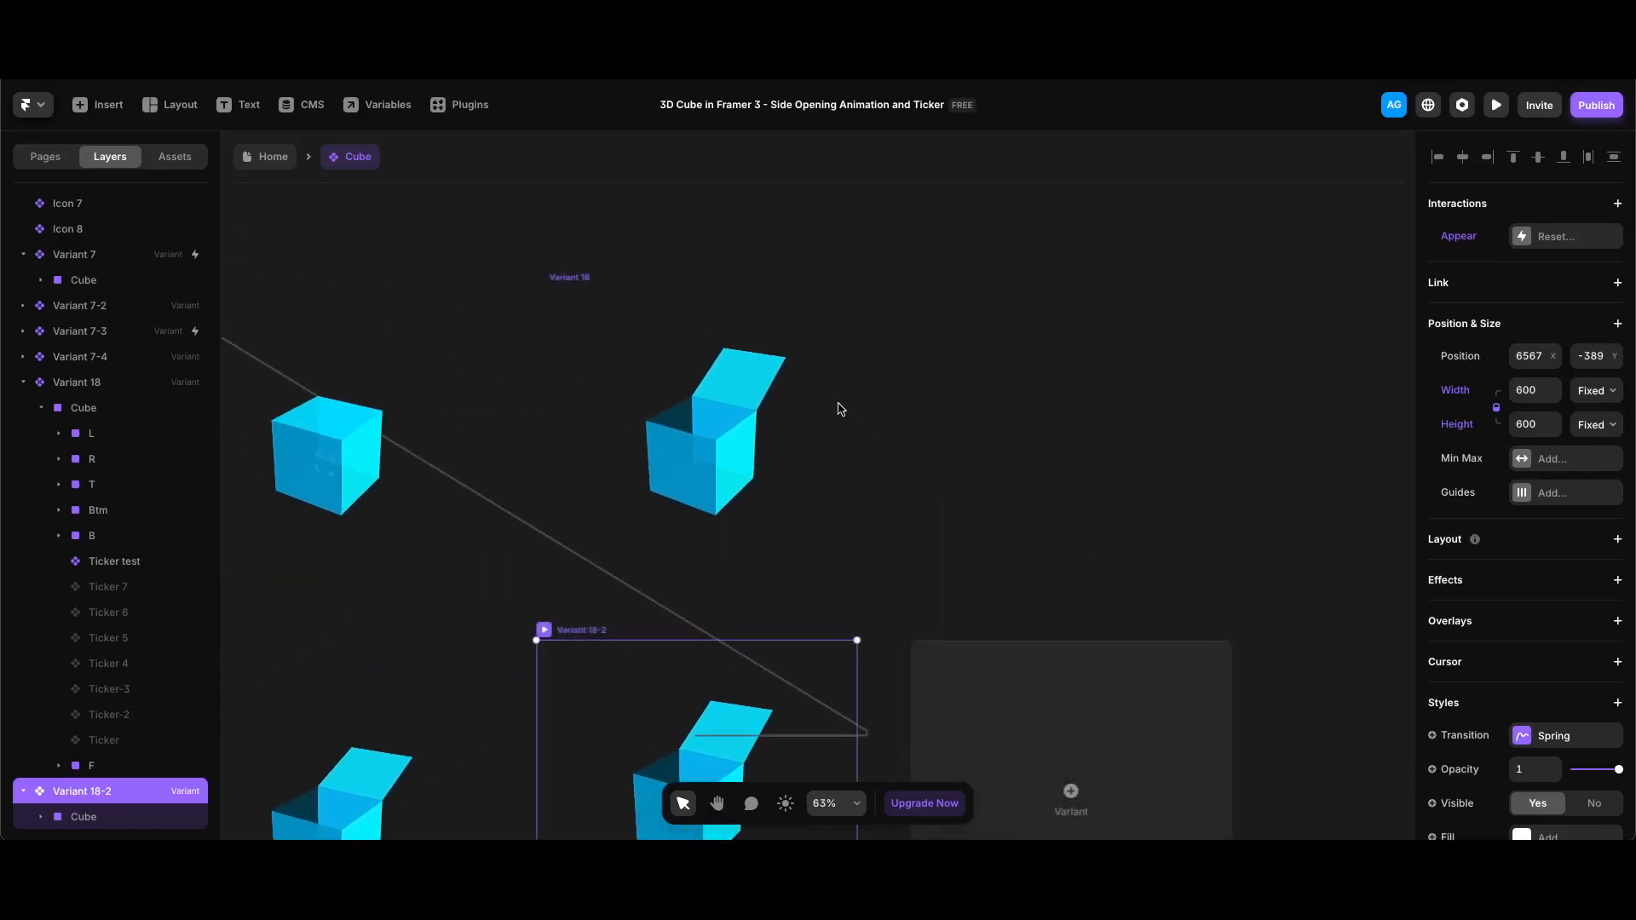
click(713, 415)
click(836, 468)
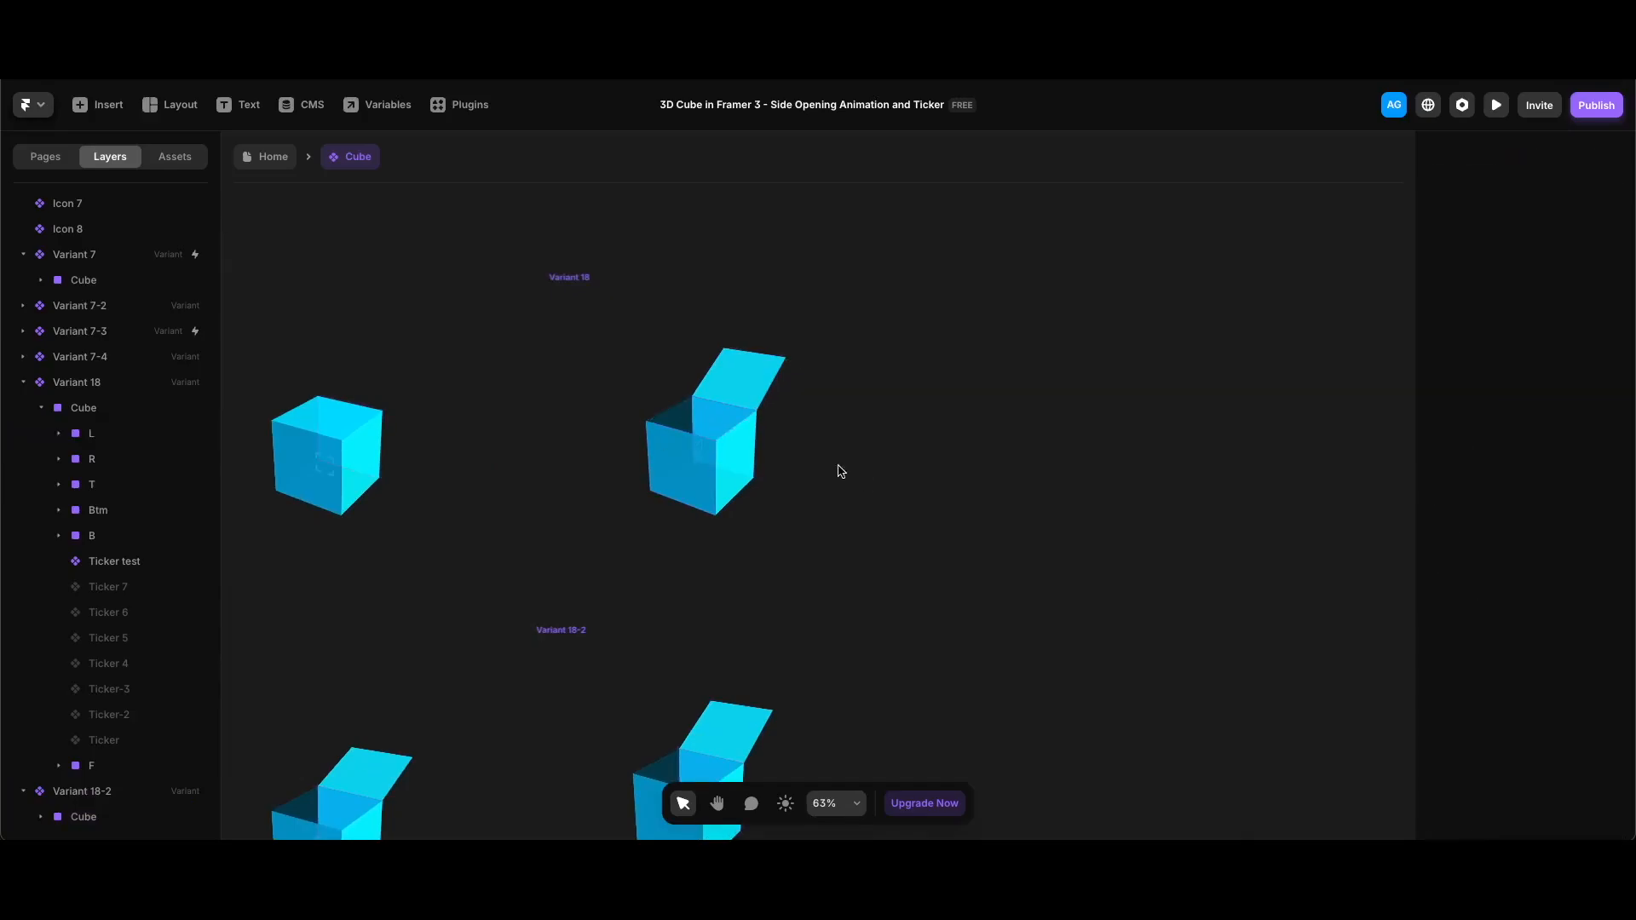
click(676, 469)
drag(689, 292, 701, 435)
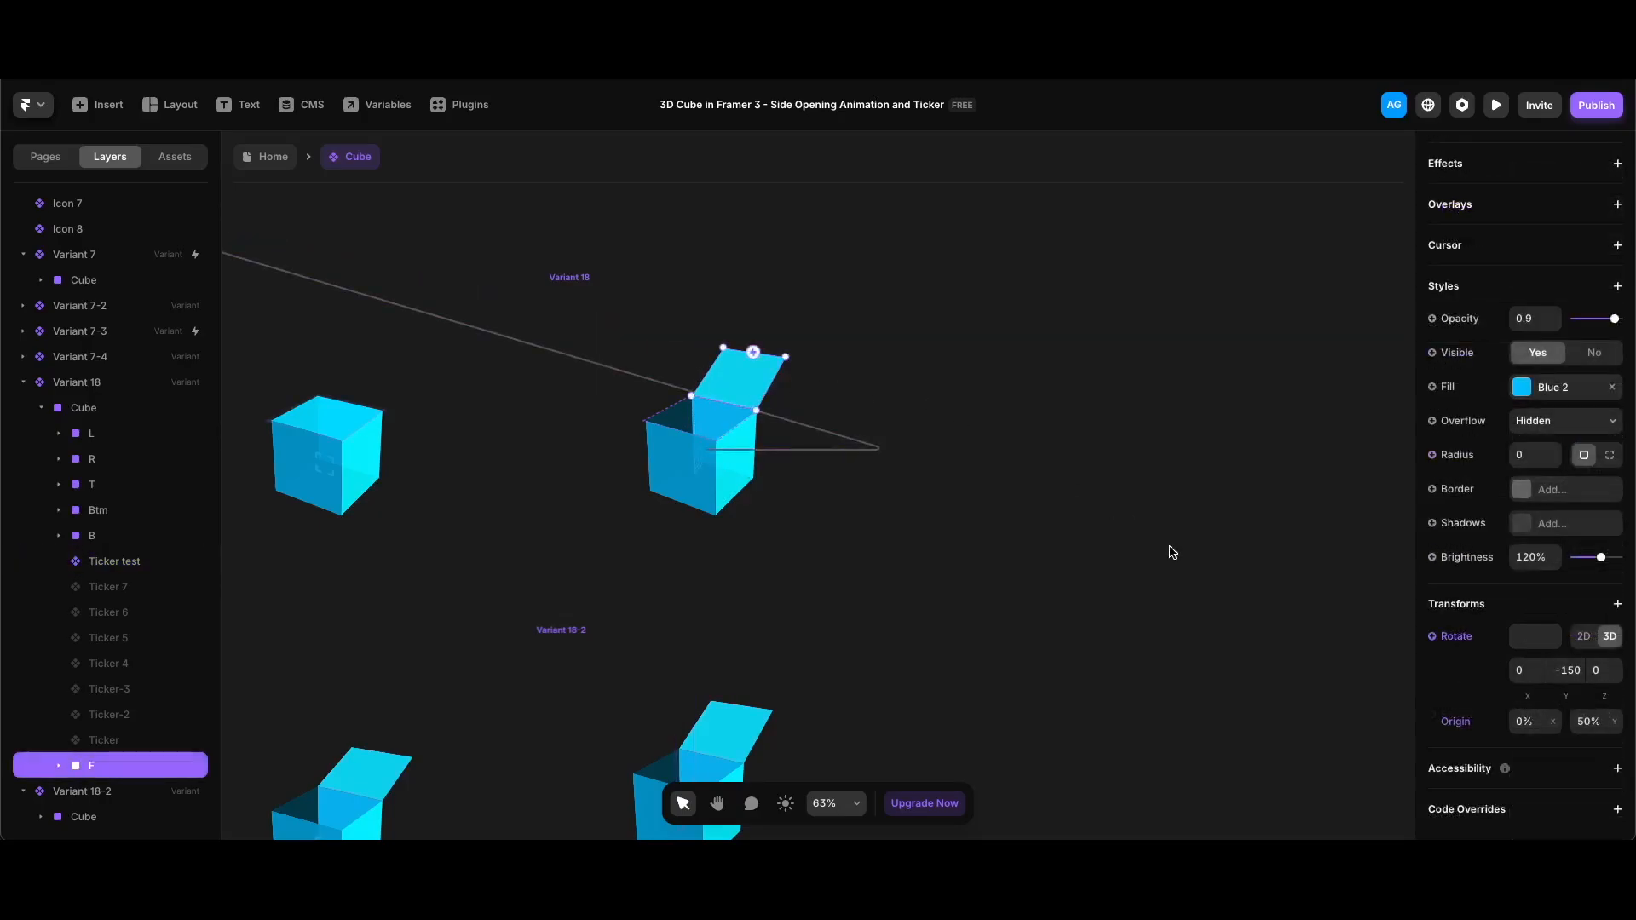
click(1582, 671)
text(0)
key(Return)
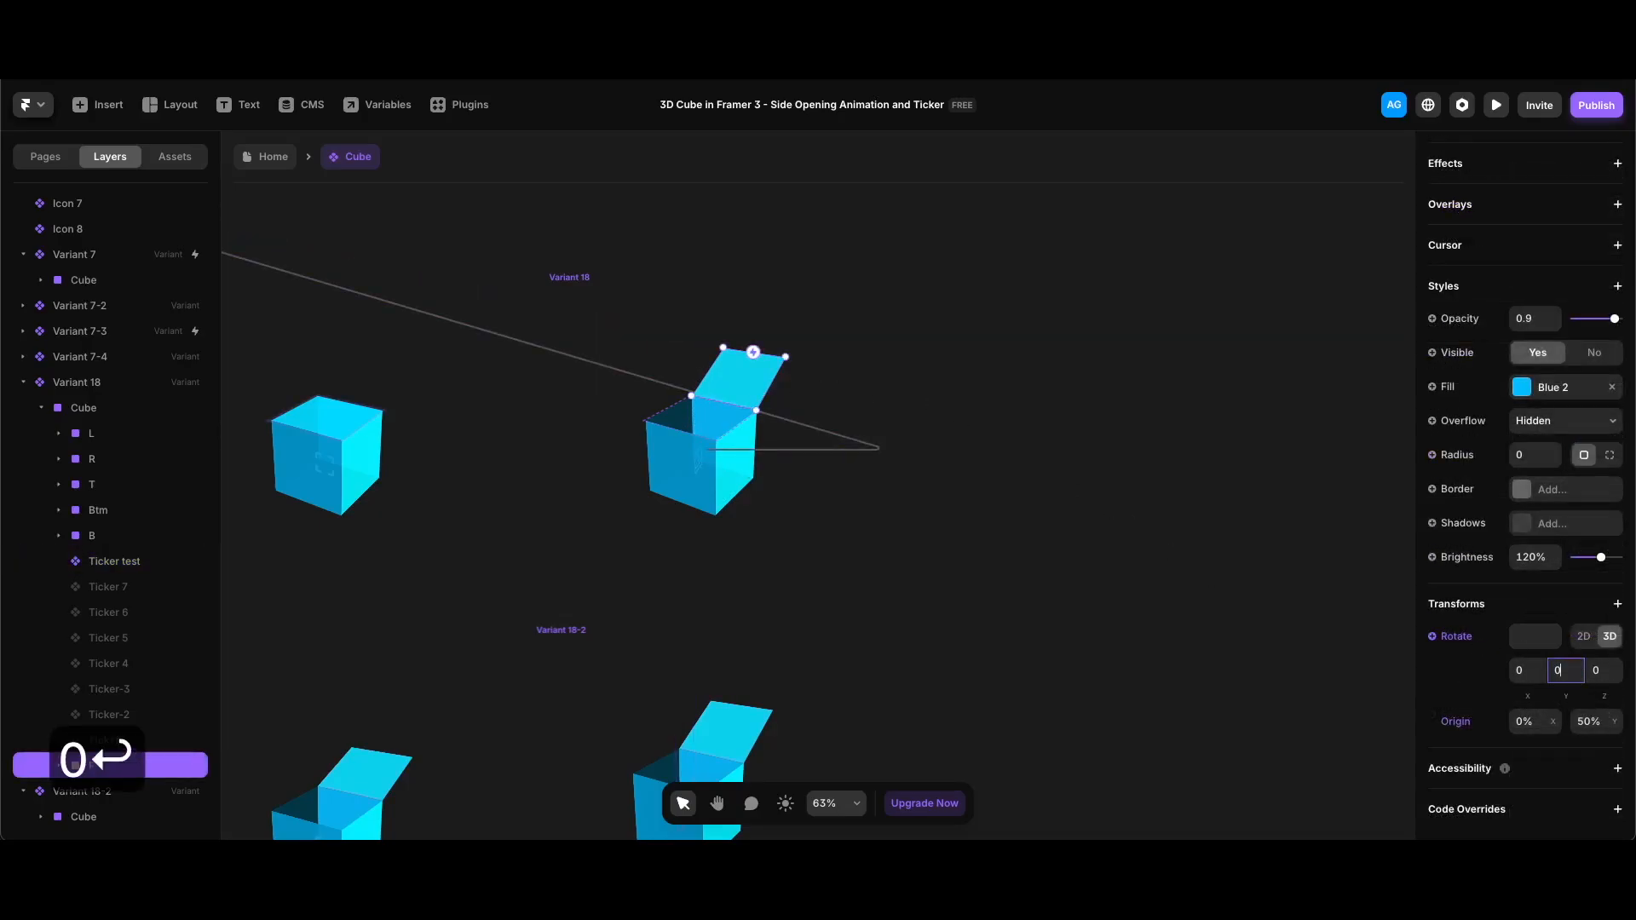
Step: Connect Variant 18 to Variant 18-2 with an Appear interaction that has a 0.5 s delay
click(865, 445)
drag(870, 447, 744, 649)
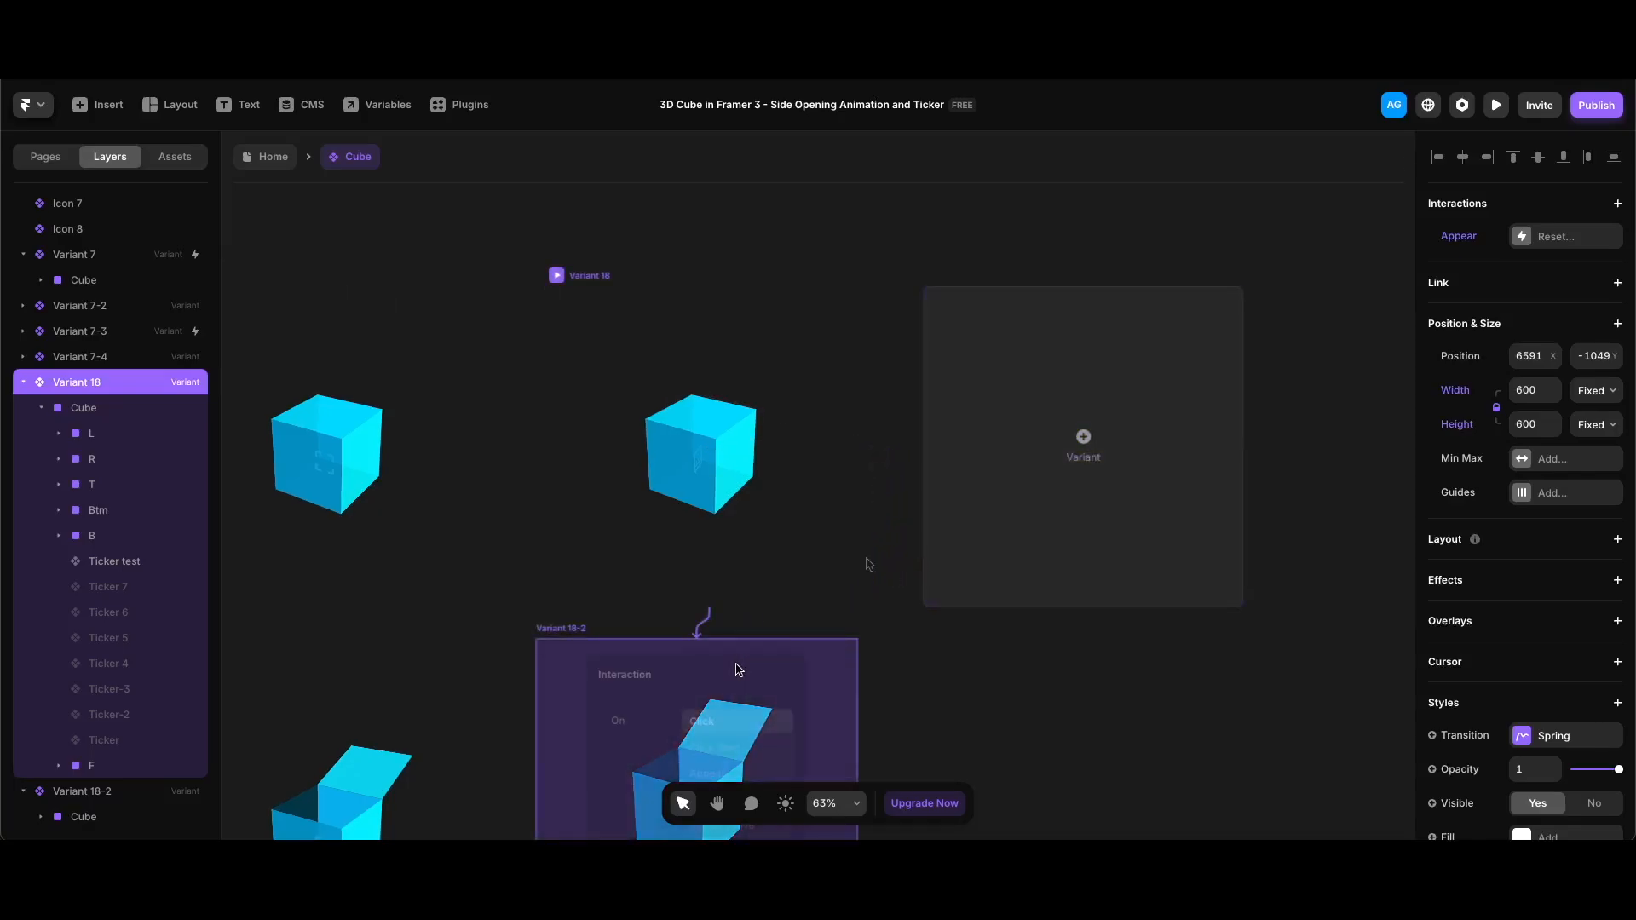
scroll(834, 607, down, 3)
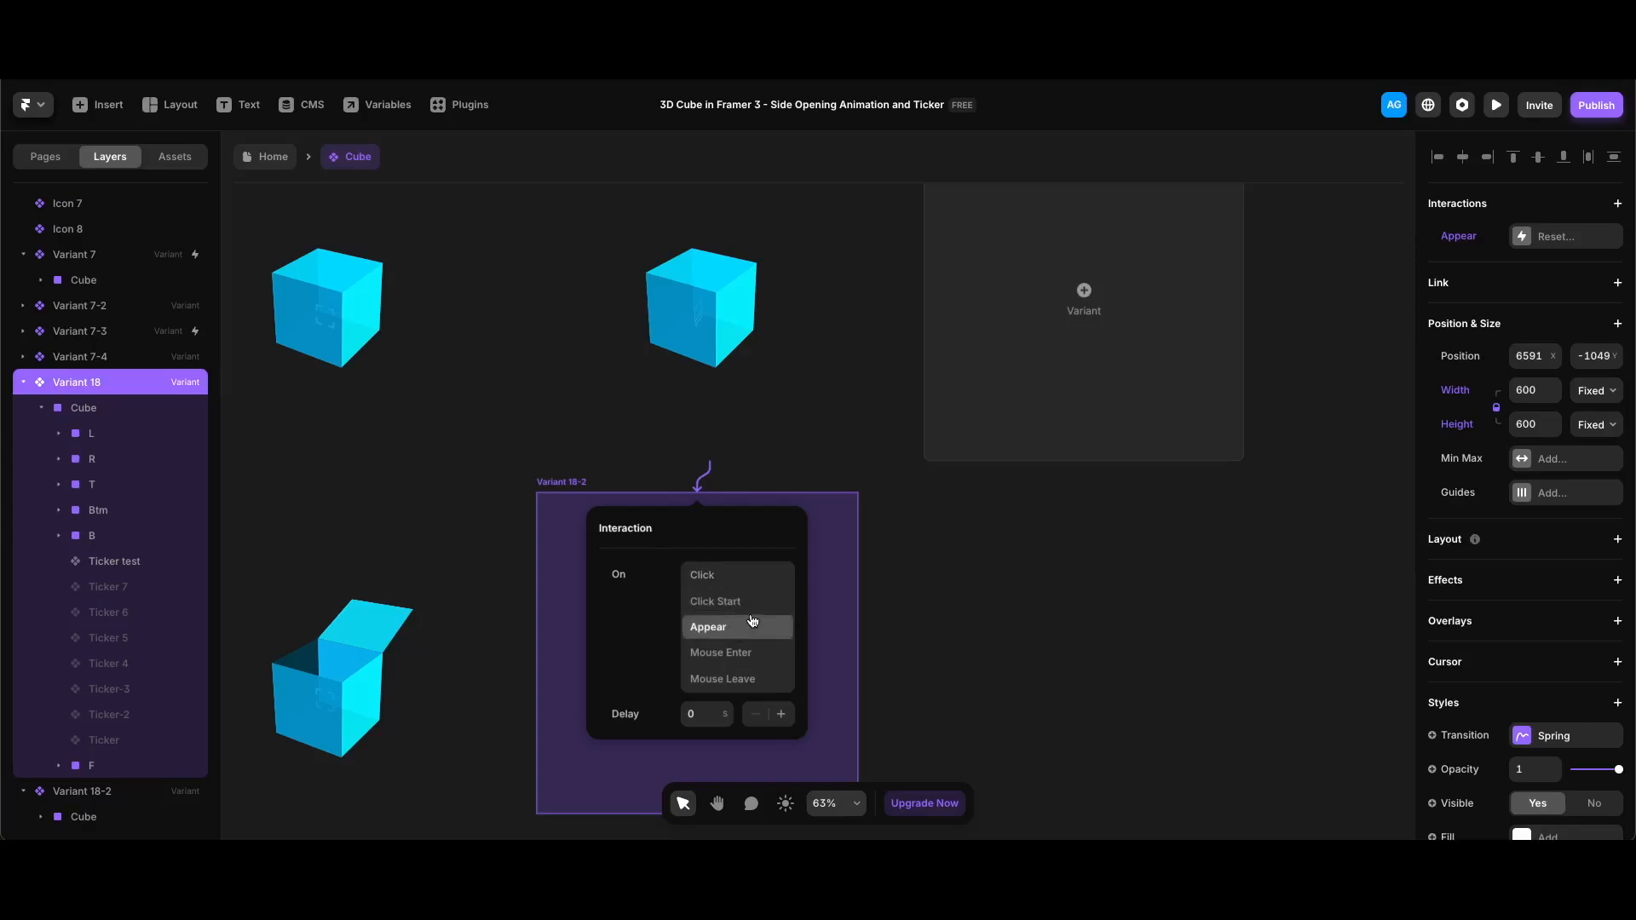
click(697, 710)
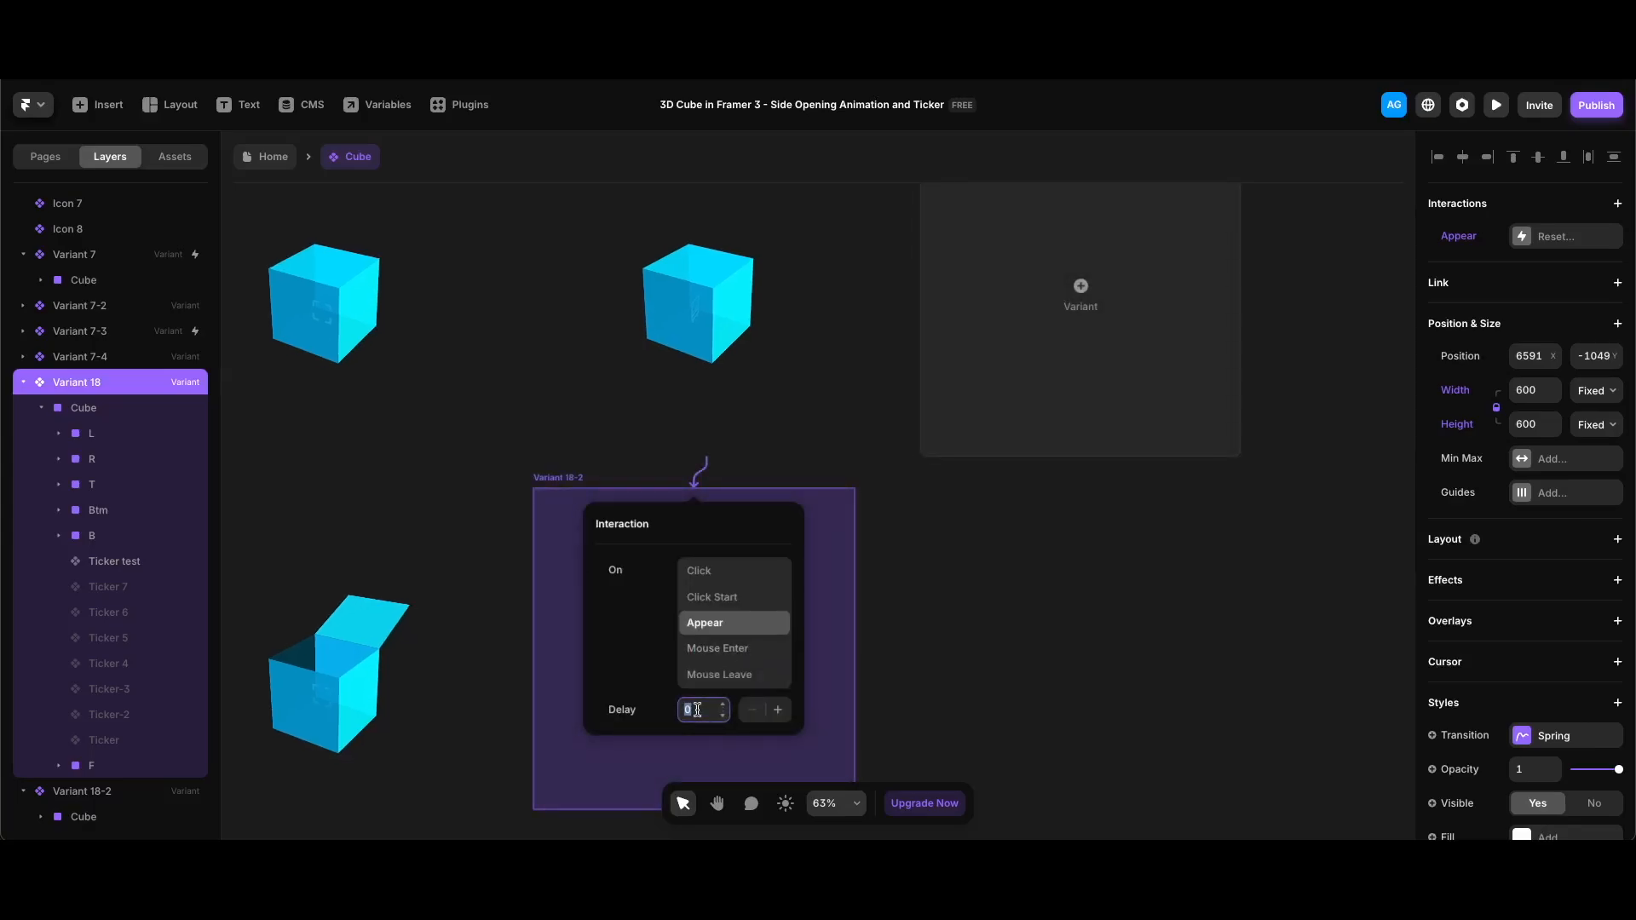
text(.5)
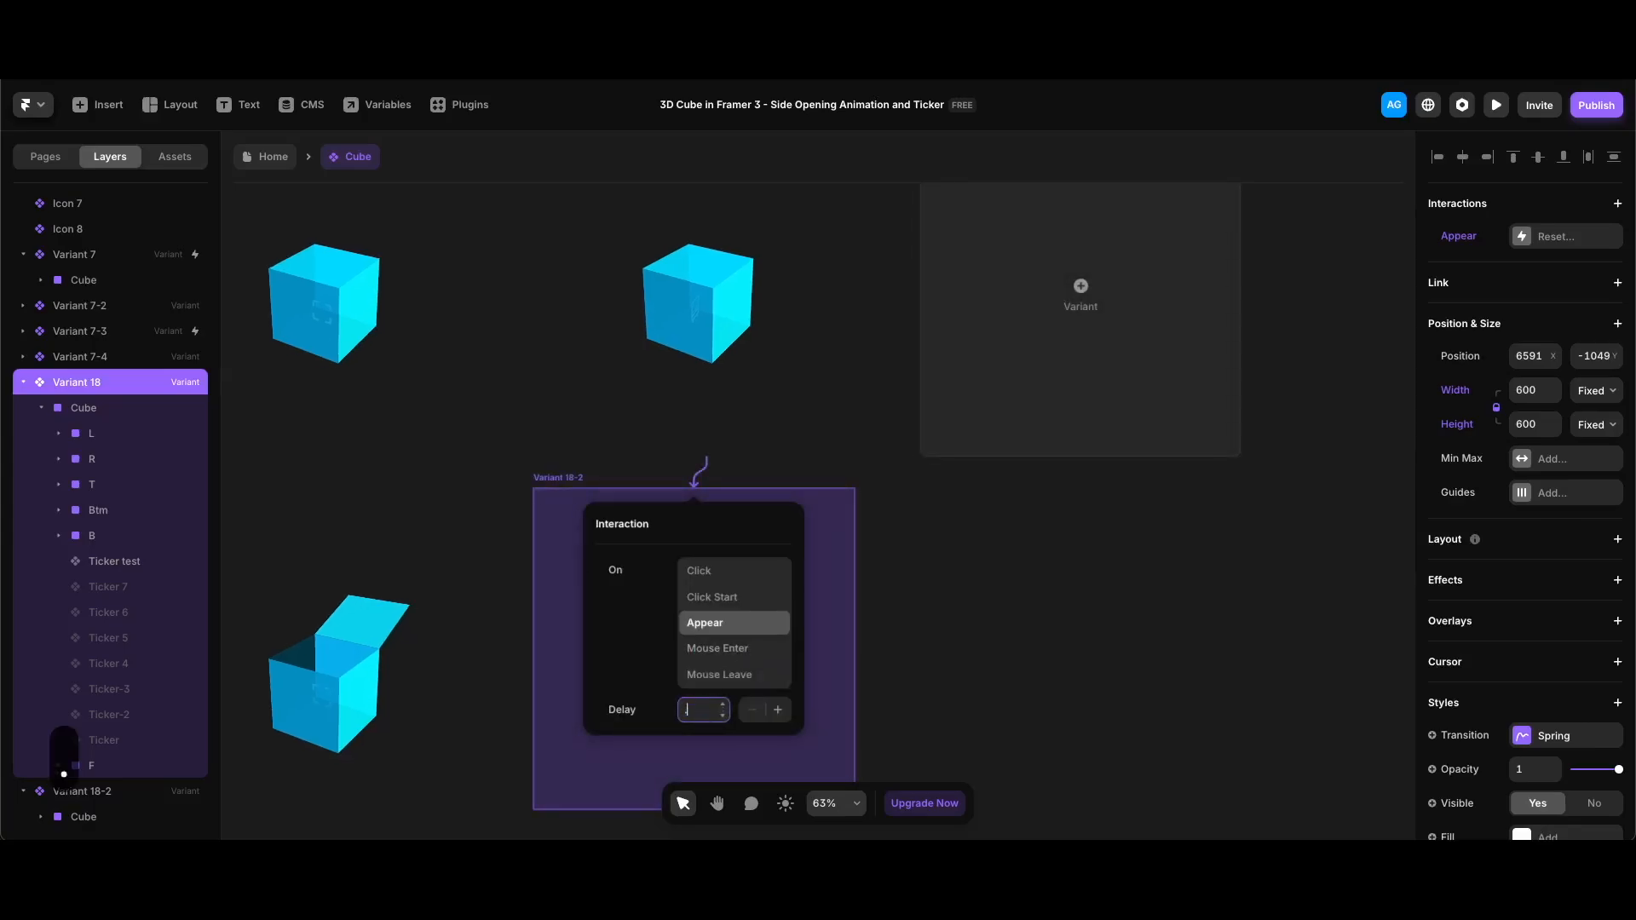
key(Return)
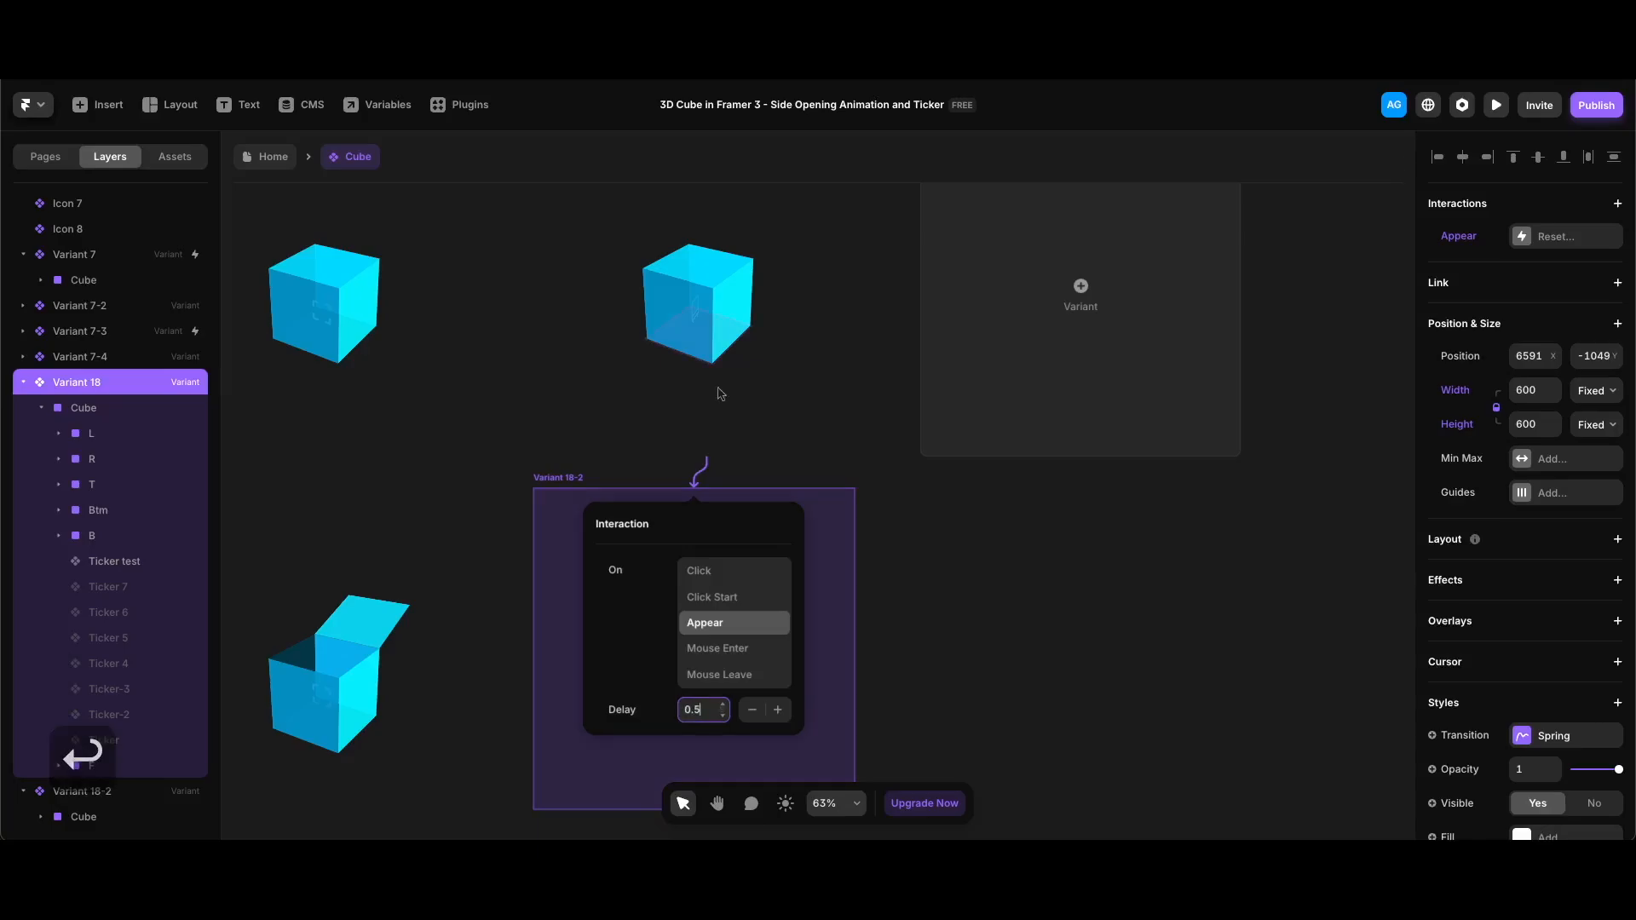
Step: Preview Variant 18 and reload it once to check the lid opening and the icon ticker
scroll(718, 387, up, 2)
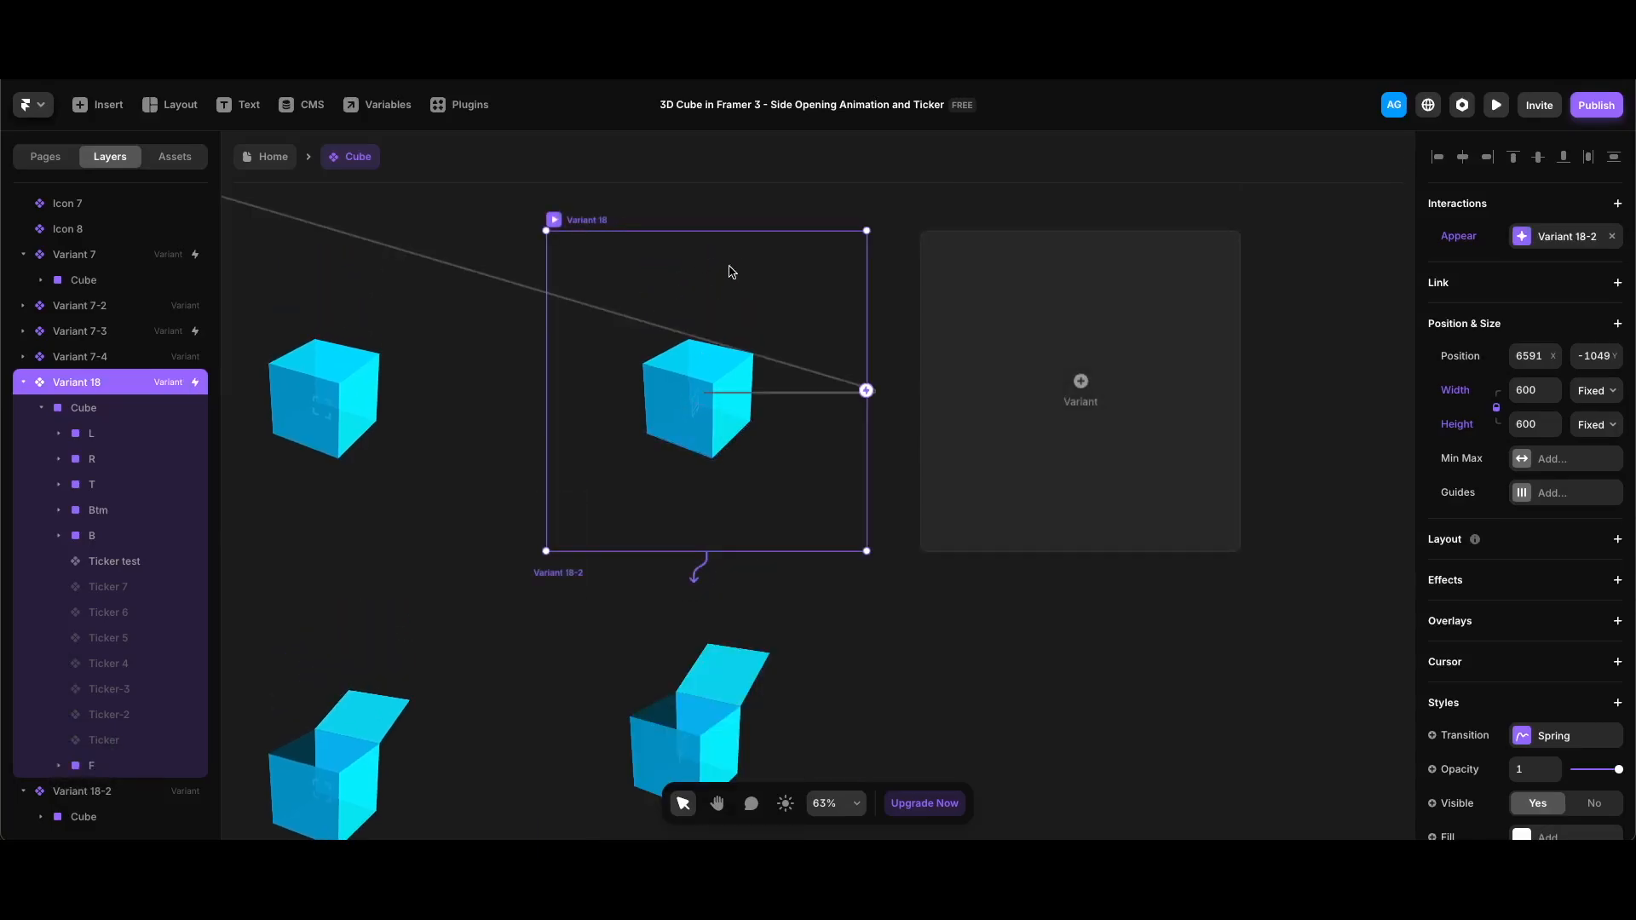
key(super+p)
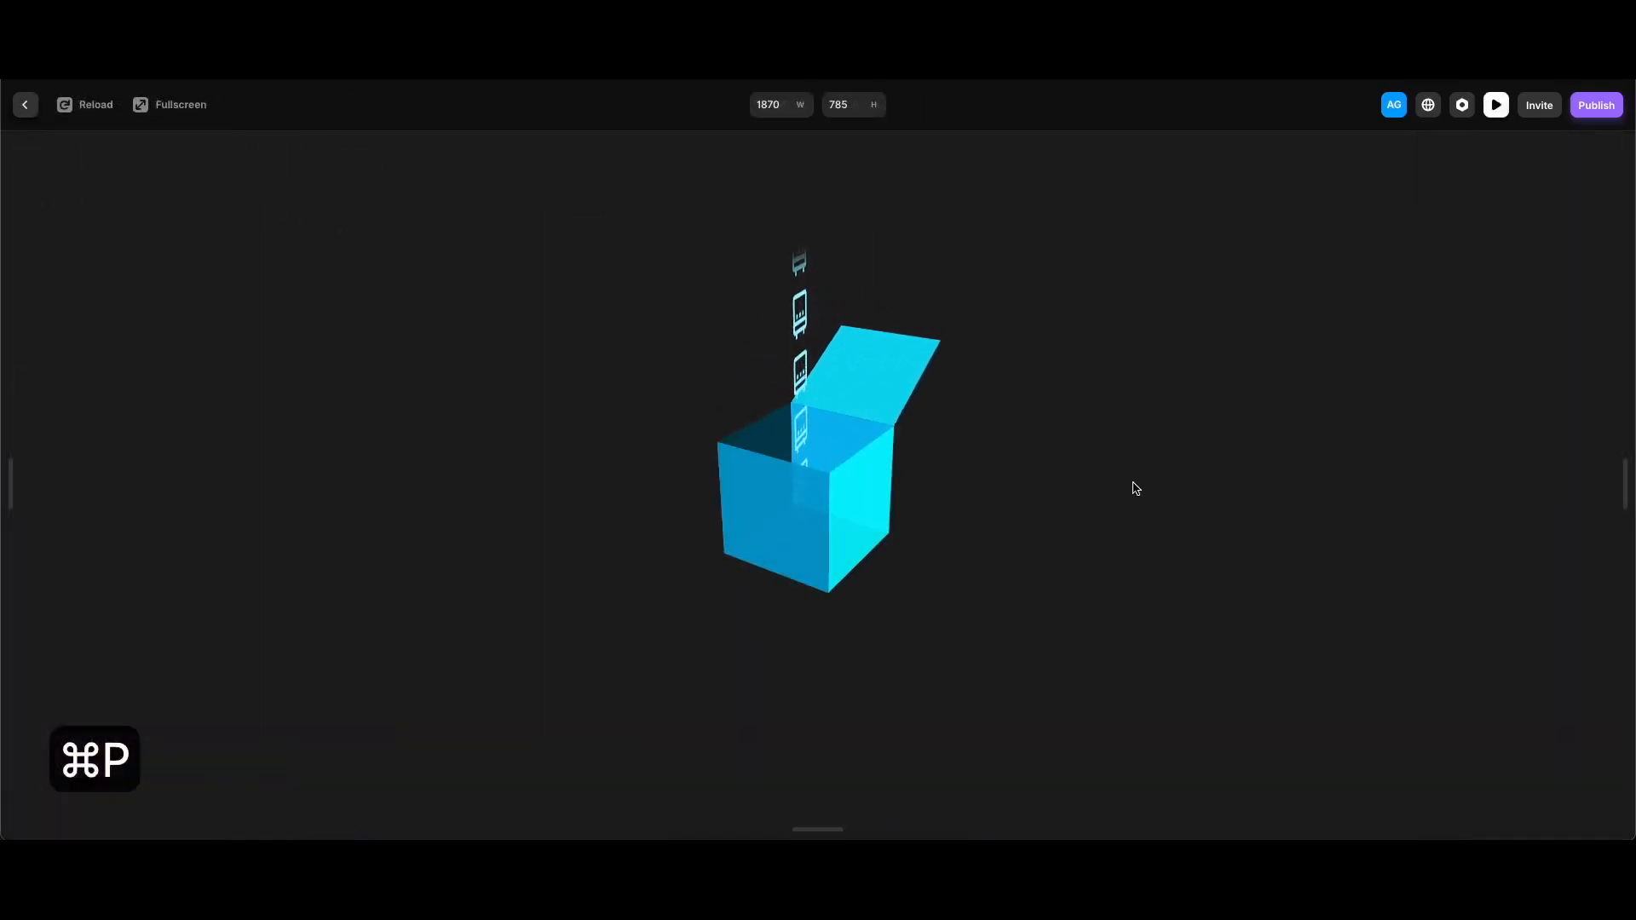
key(super+r)
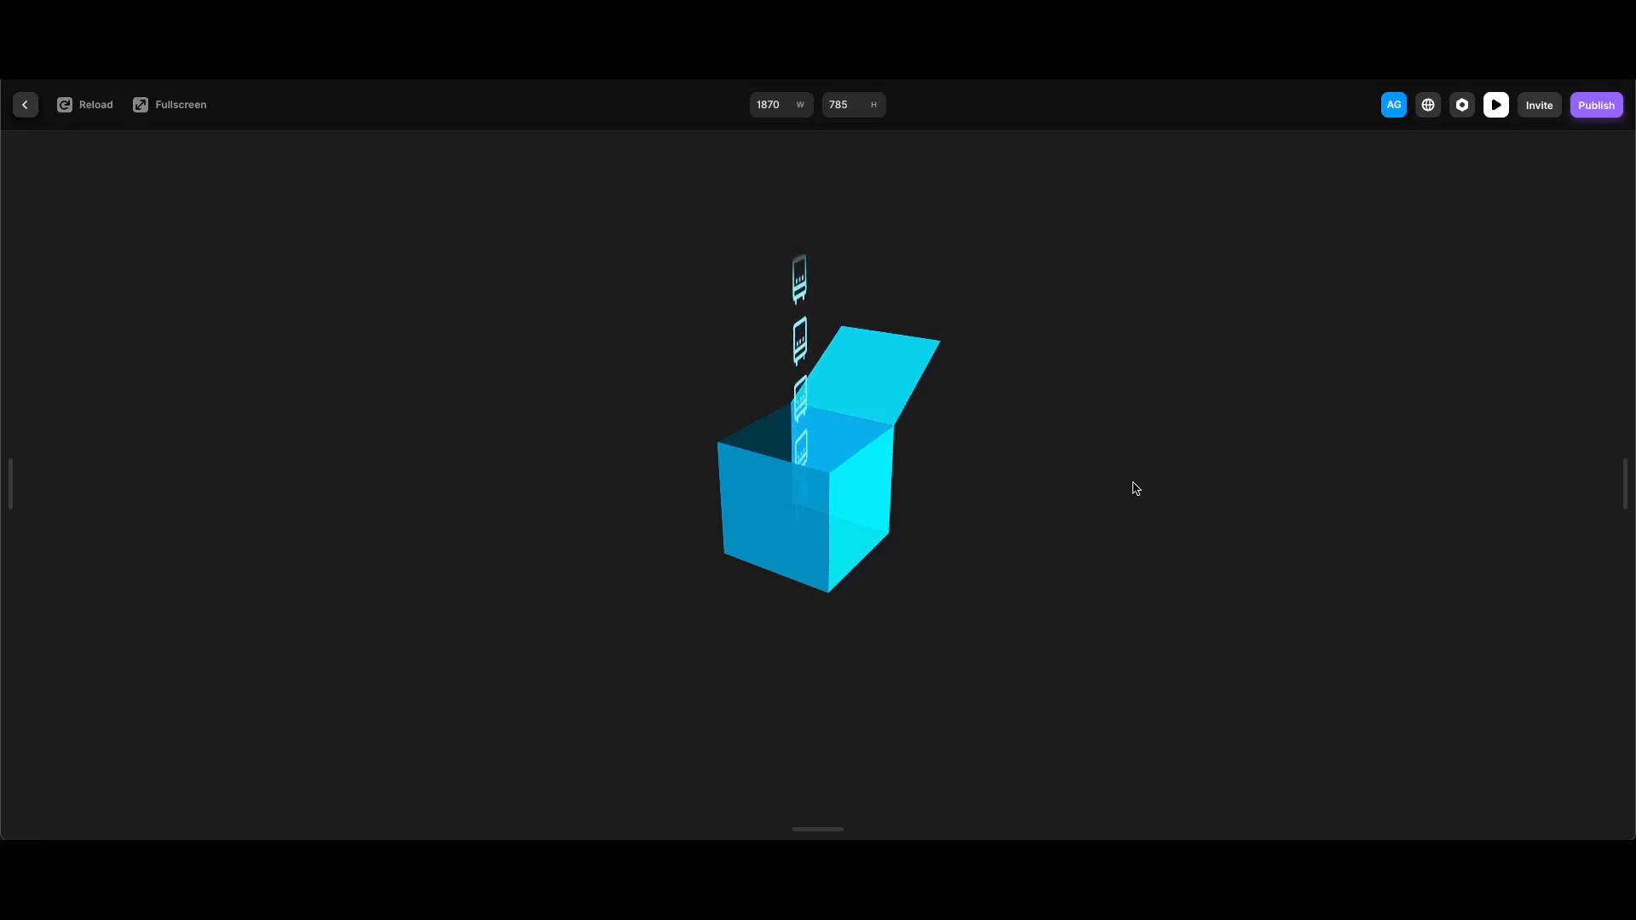
key(Escape)
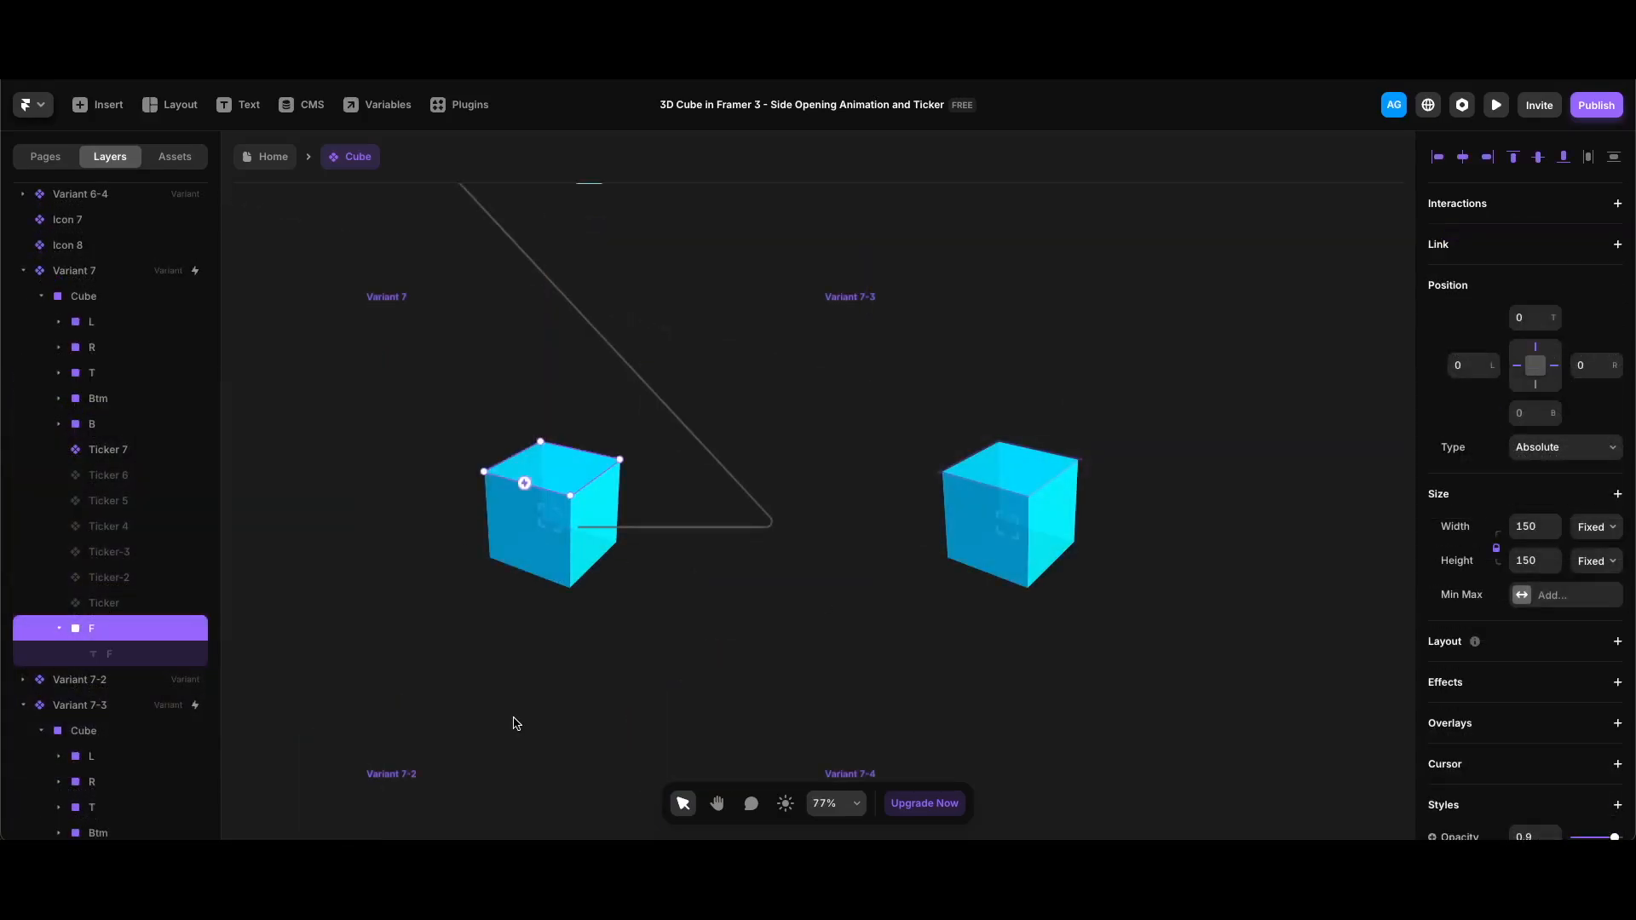
Step: Make the hidden F text label inside Variant 7's F face visible
click(129, 657)
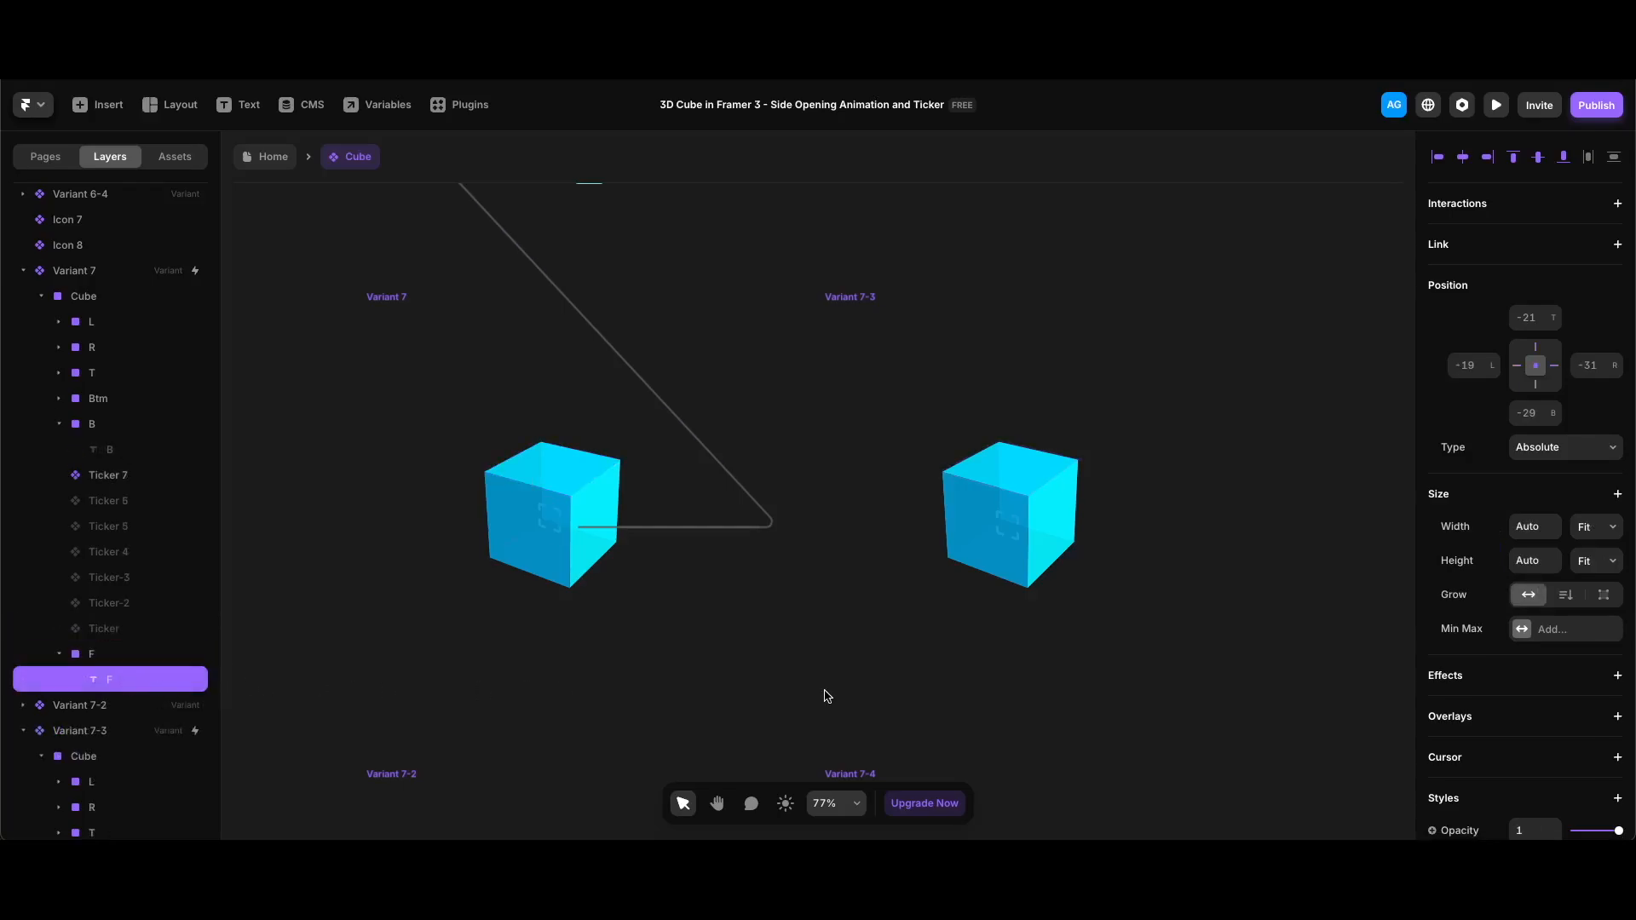
scroll(1551, 605, down, 3)
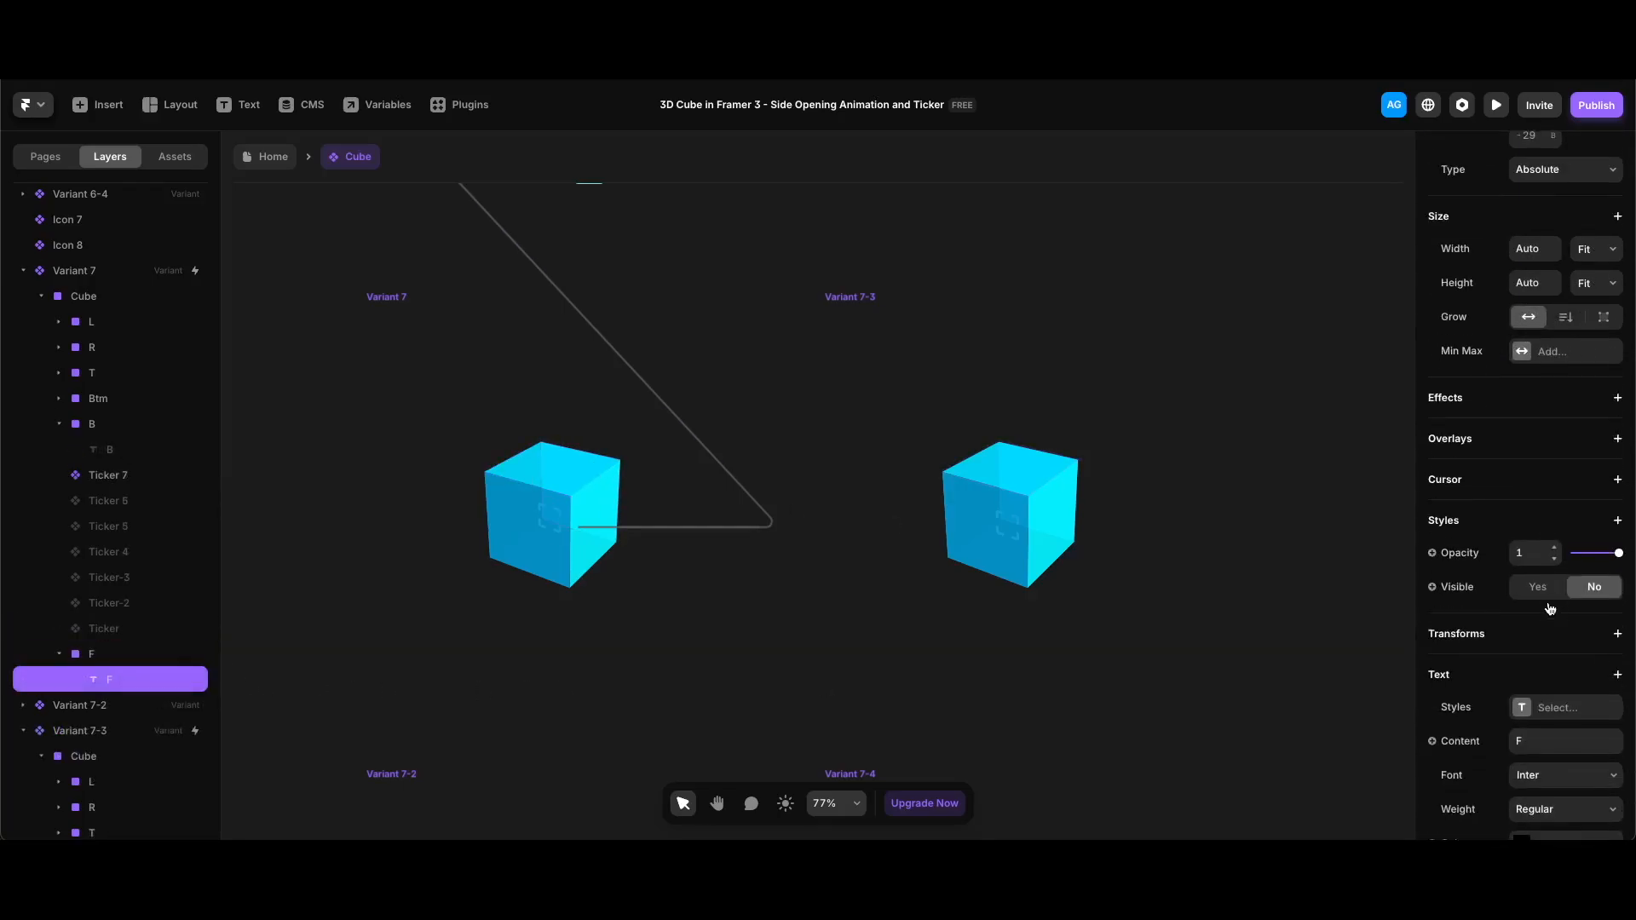
click(1543, 579)
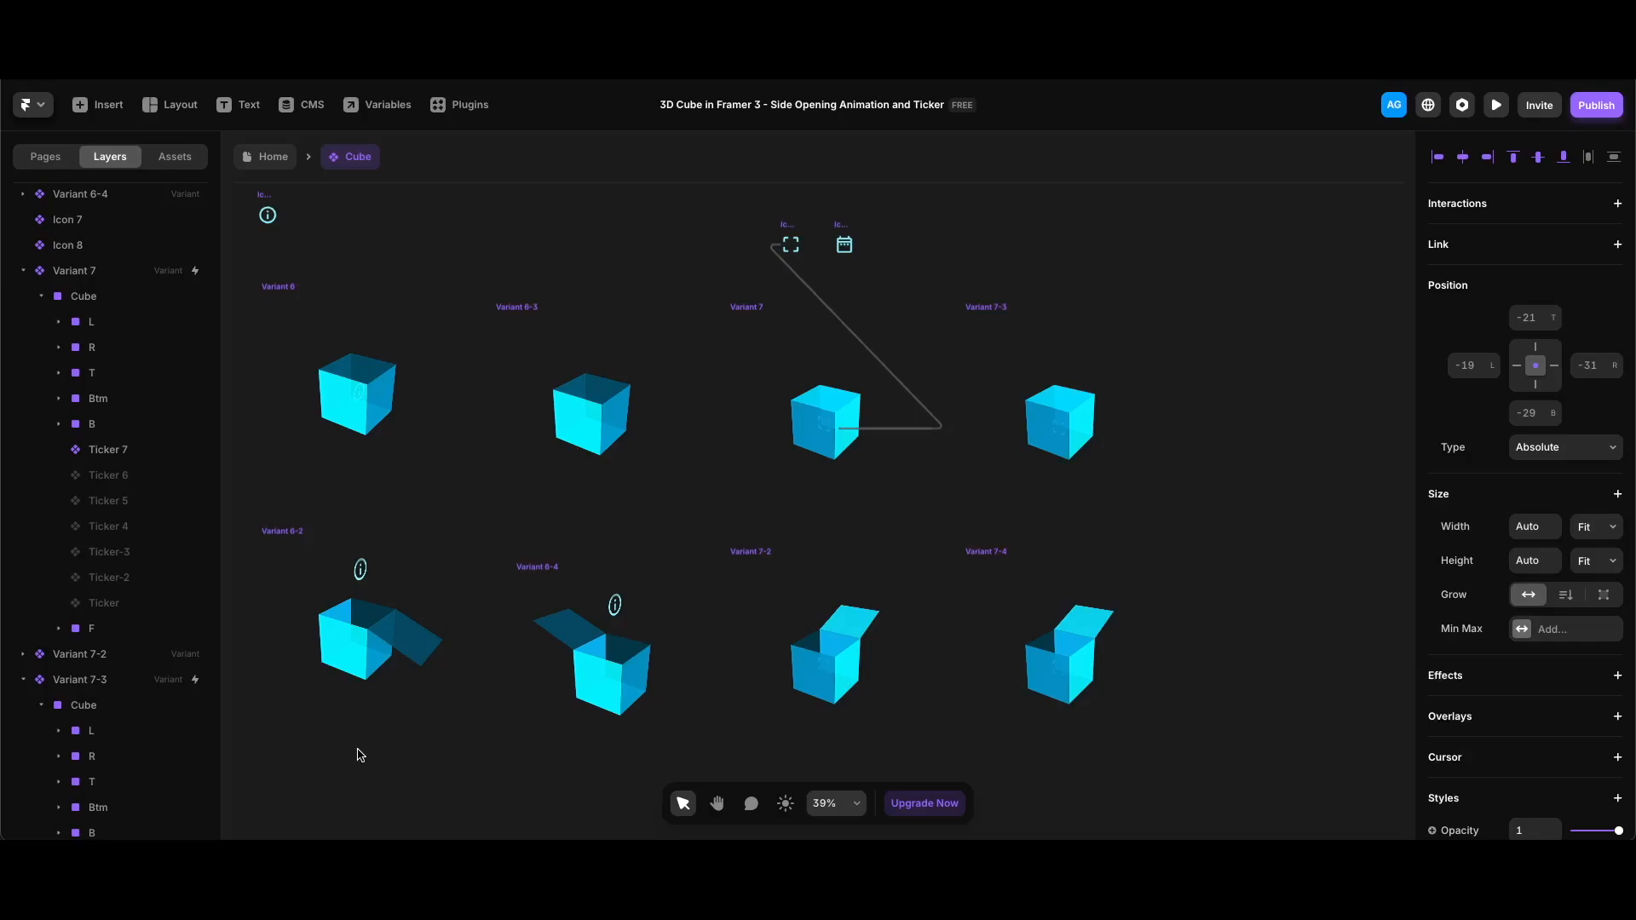
Step: Compare the 3D rotation values of the Cube layers in Variant 6 and Variant 6-3
click(350, 350)
click(132, 489)
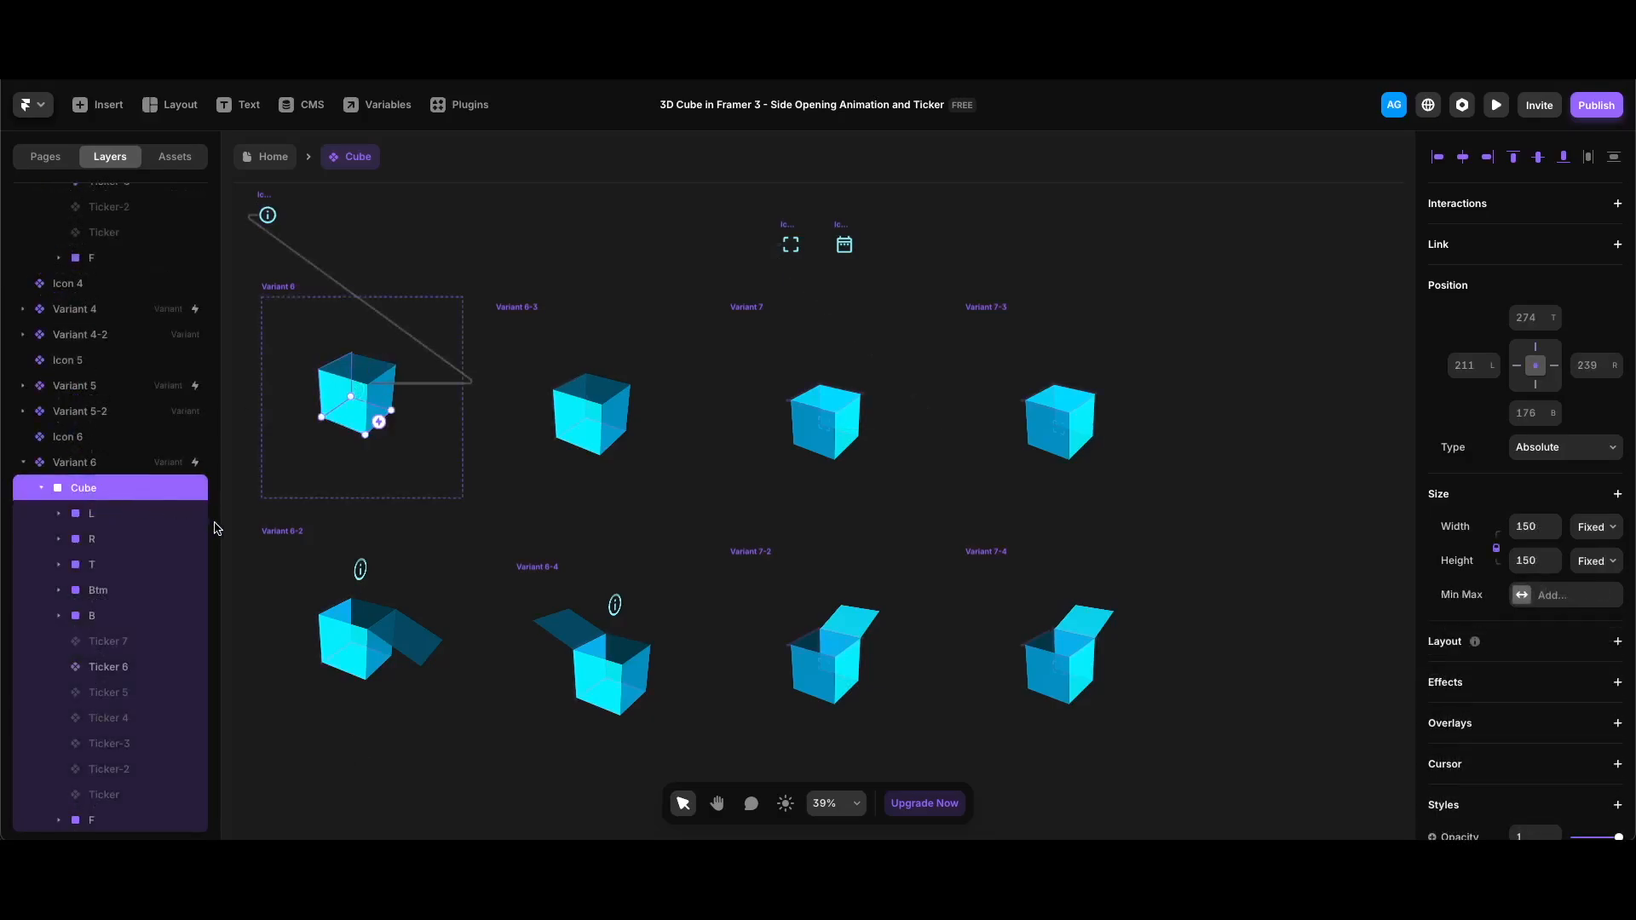
scroll(1519, 650, down, 6)
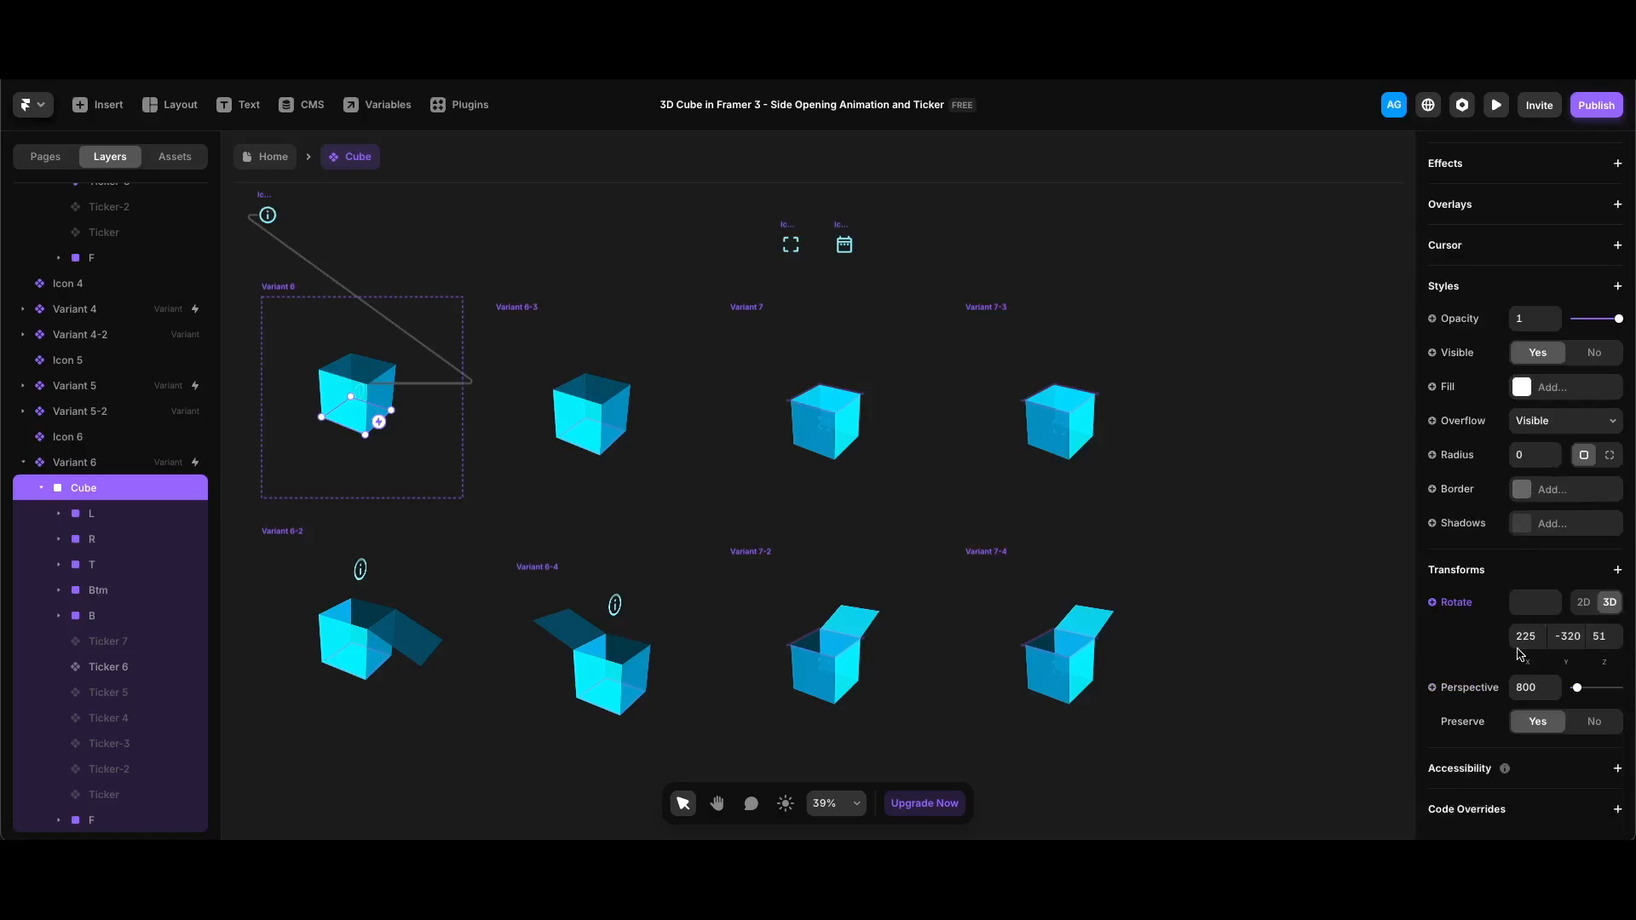
click(156, 537)
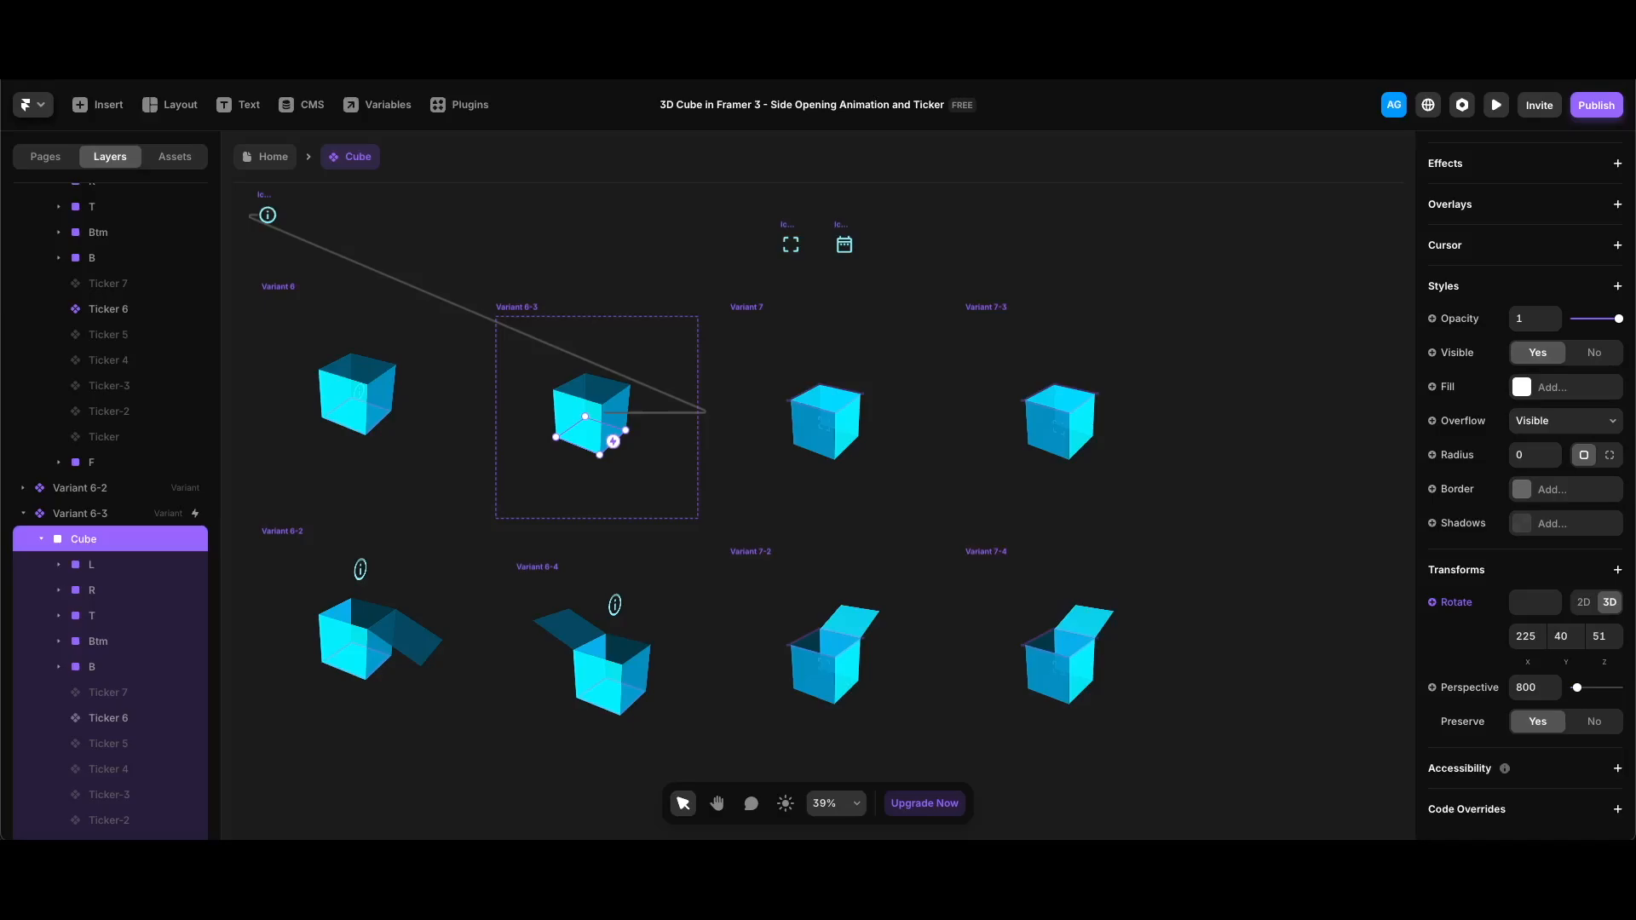
Step: On the Home page, set the Cube's scroll variant effect to Variant 6-3 for section #6 and Variant 7-3 for section #7
click(274, 158)
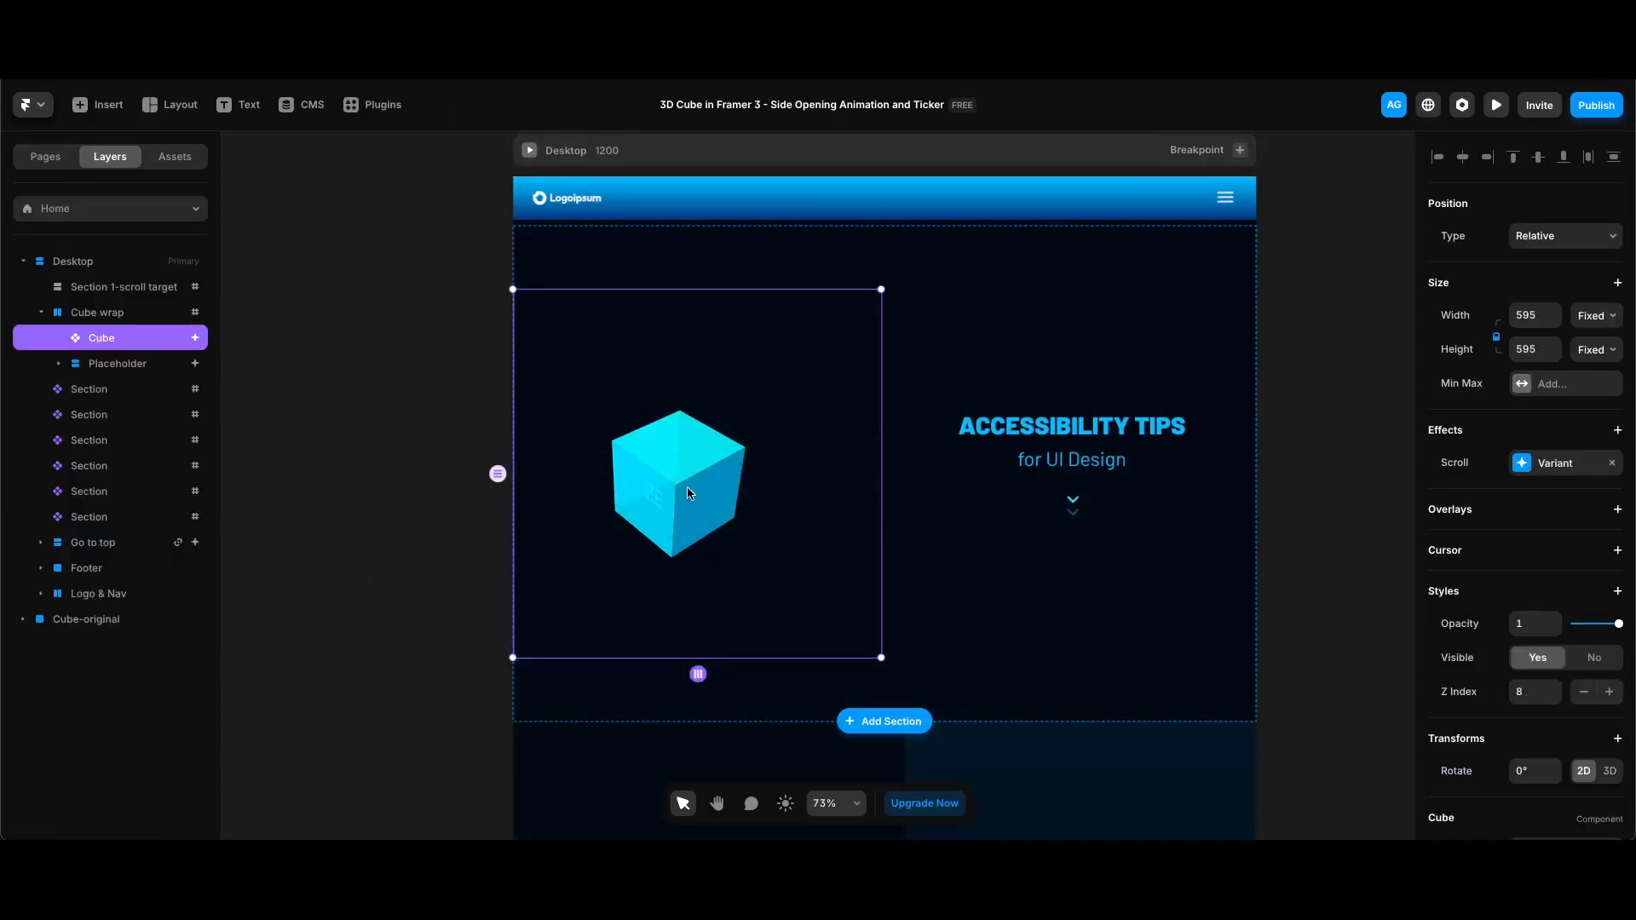
click(1552, 462)
scroll(1378, 601, down, 1)
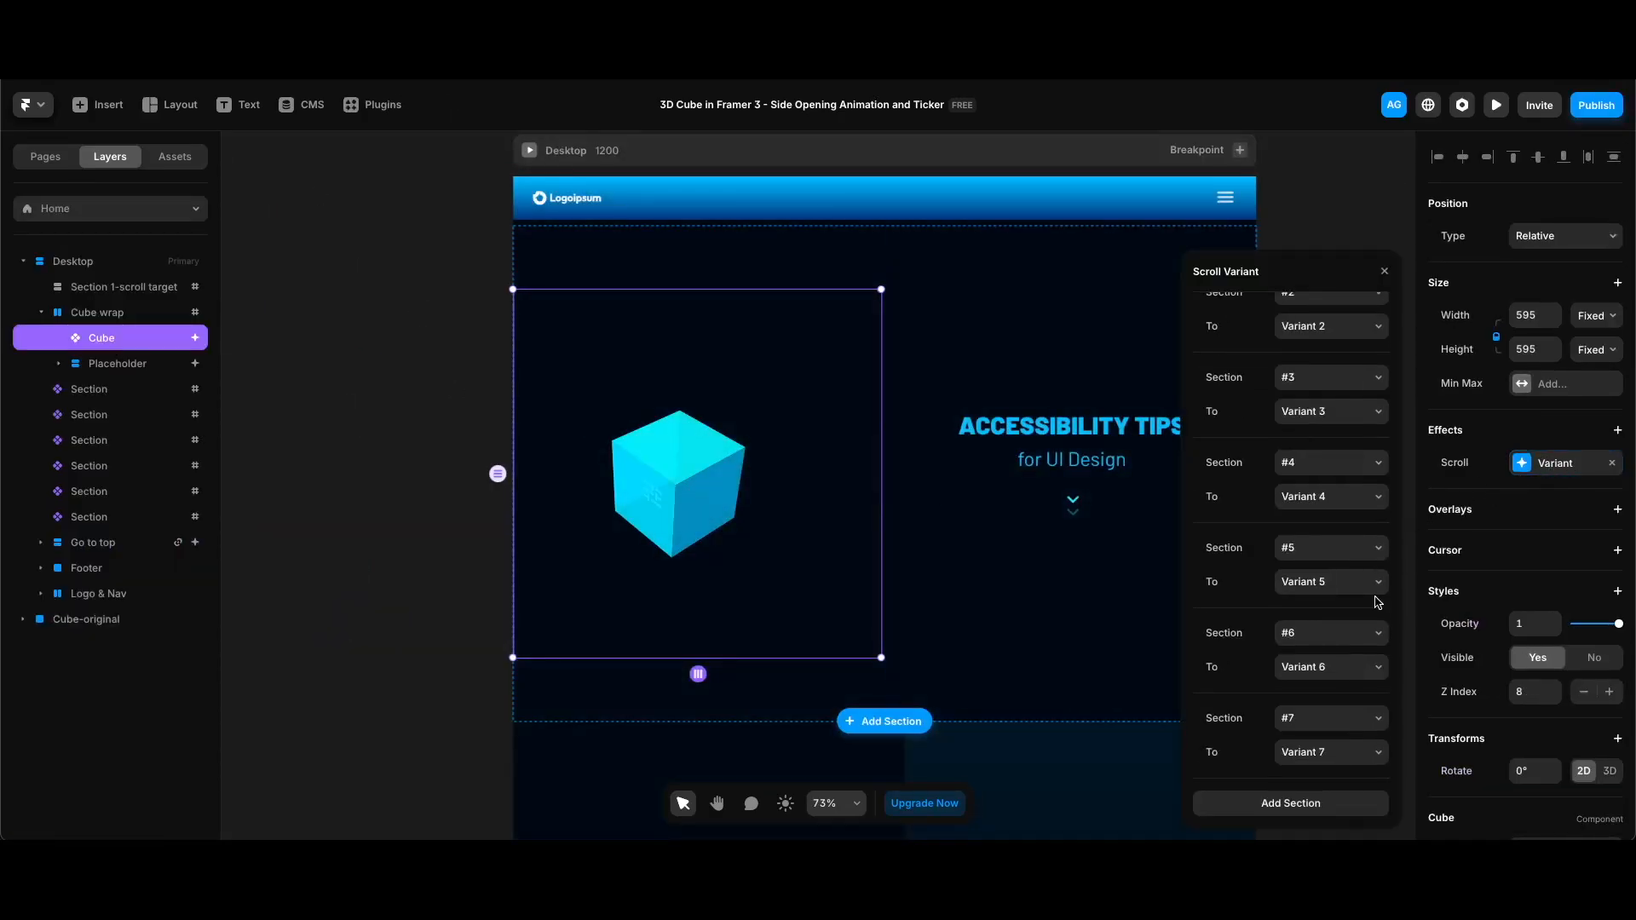
click(1351, 666)
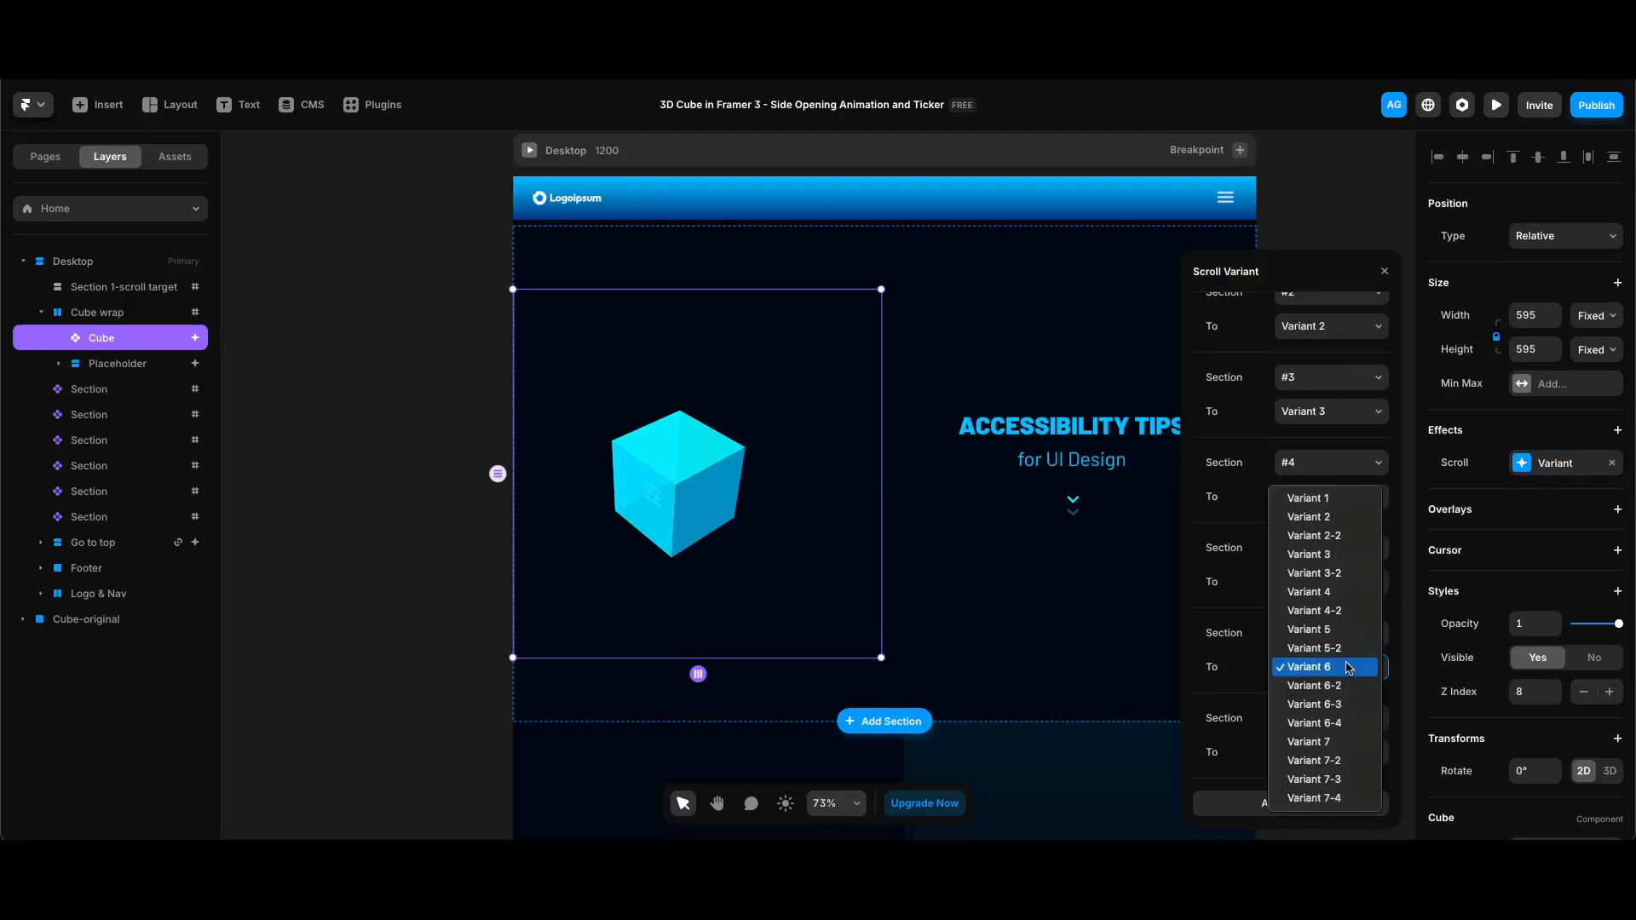
click(1349, 704)
click(1350, 752)
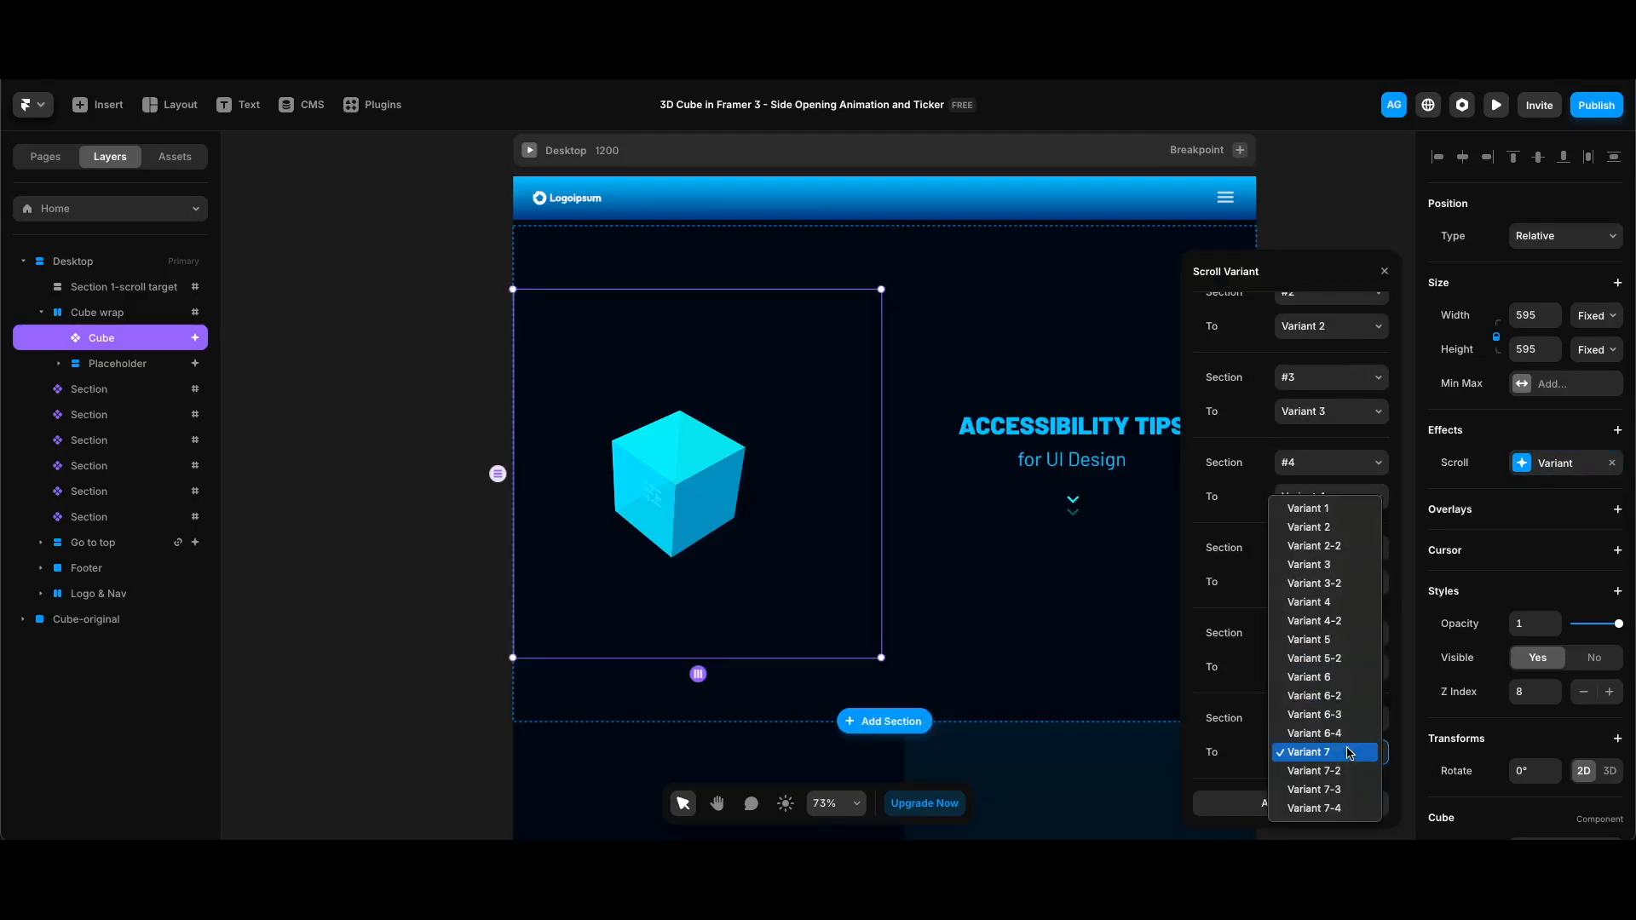
click(1350, 789)
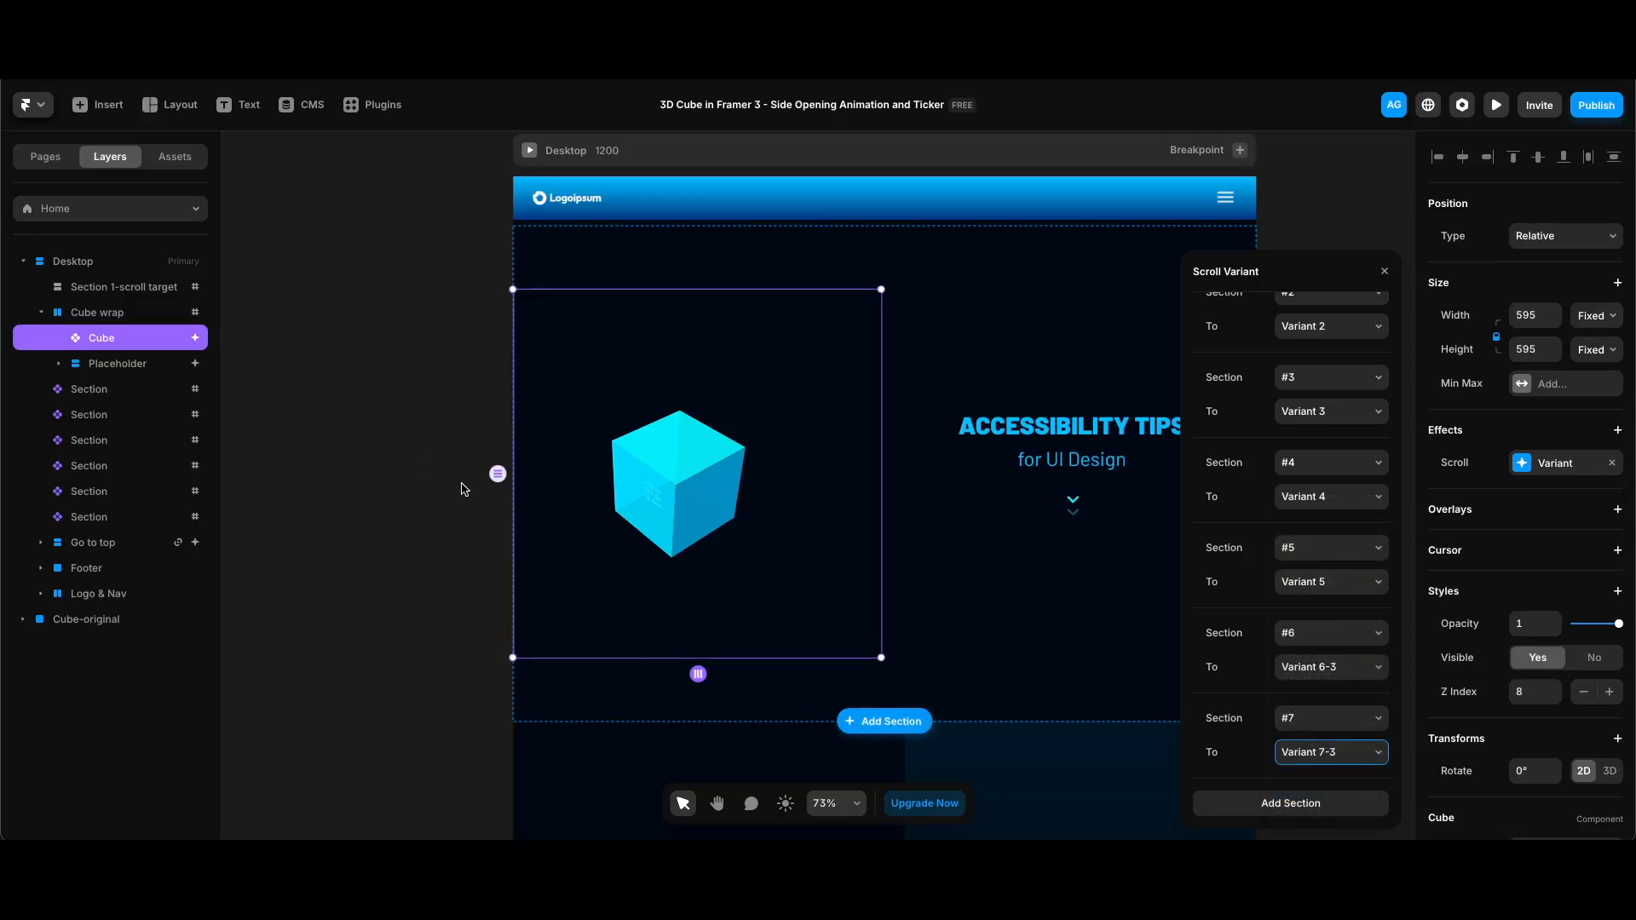
Step: Preview the Home page and examine how the cube rotates and opens between sections, especially Hierarchy, Feedback and Size
key(super+p)
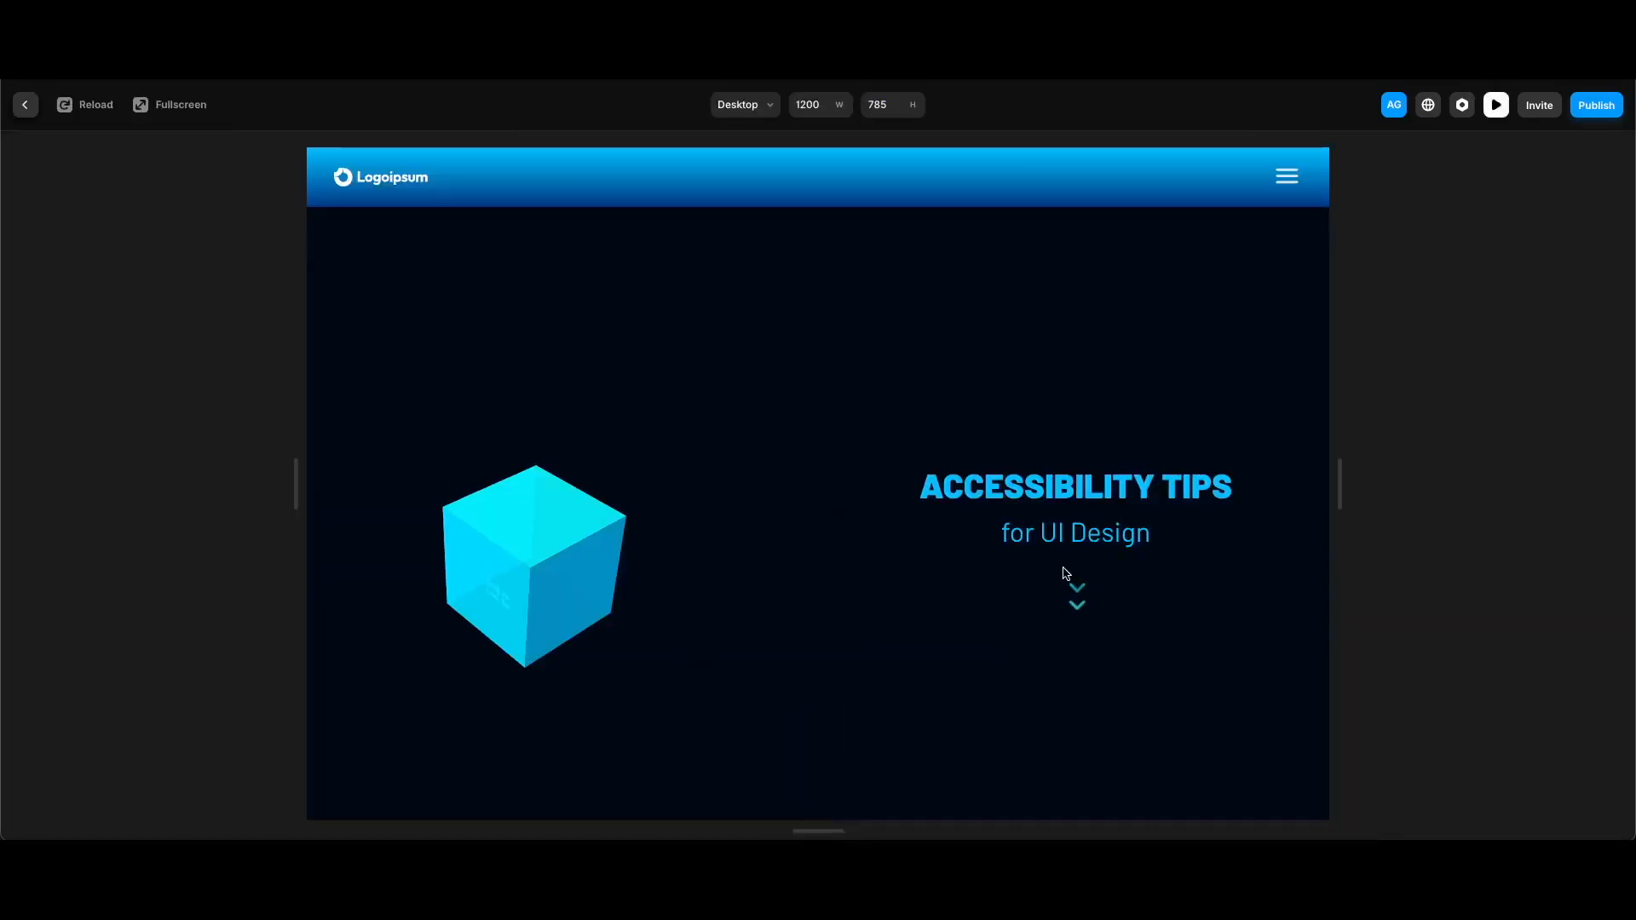
scroll(1134, 557, down, 2)
scroll(1240, 517, down, 6)
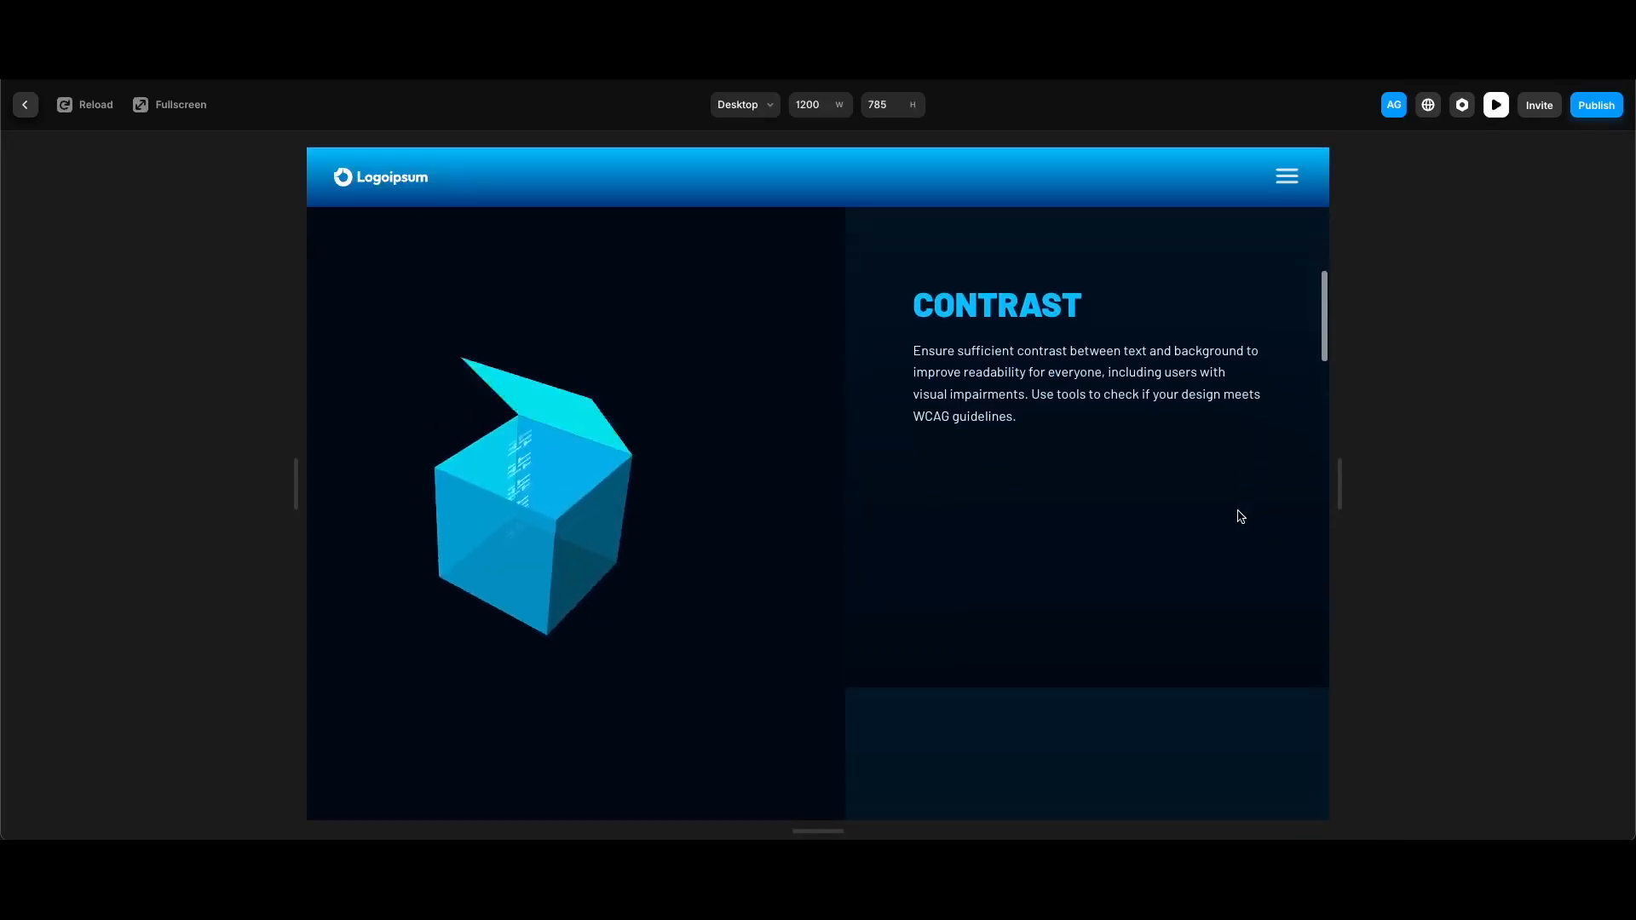
scroll(1240, 516, down, 6)
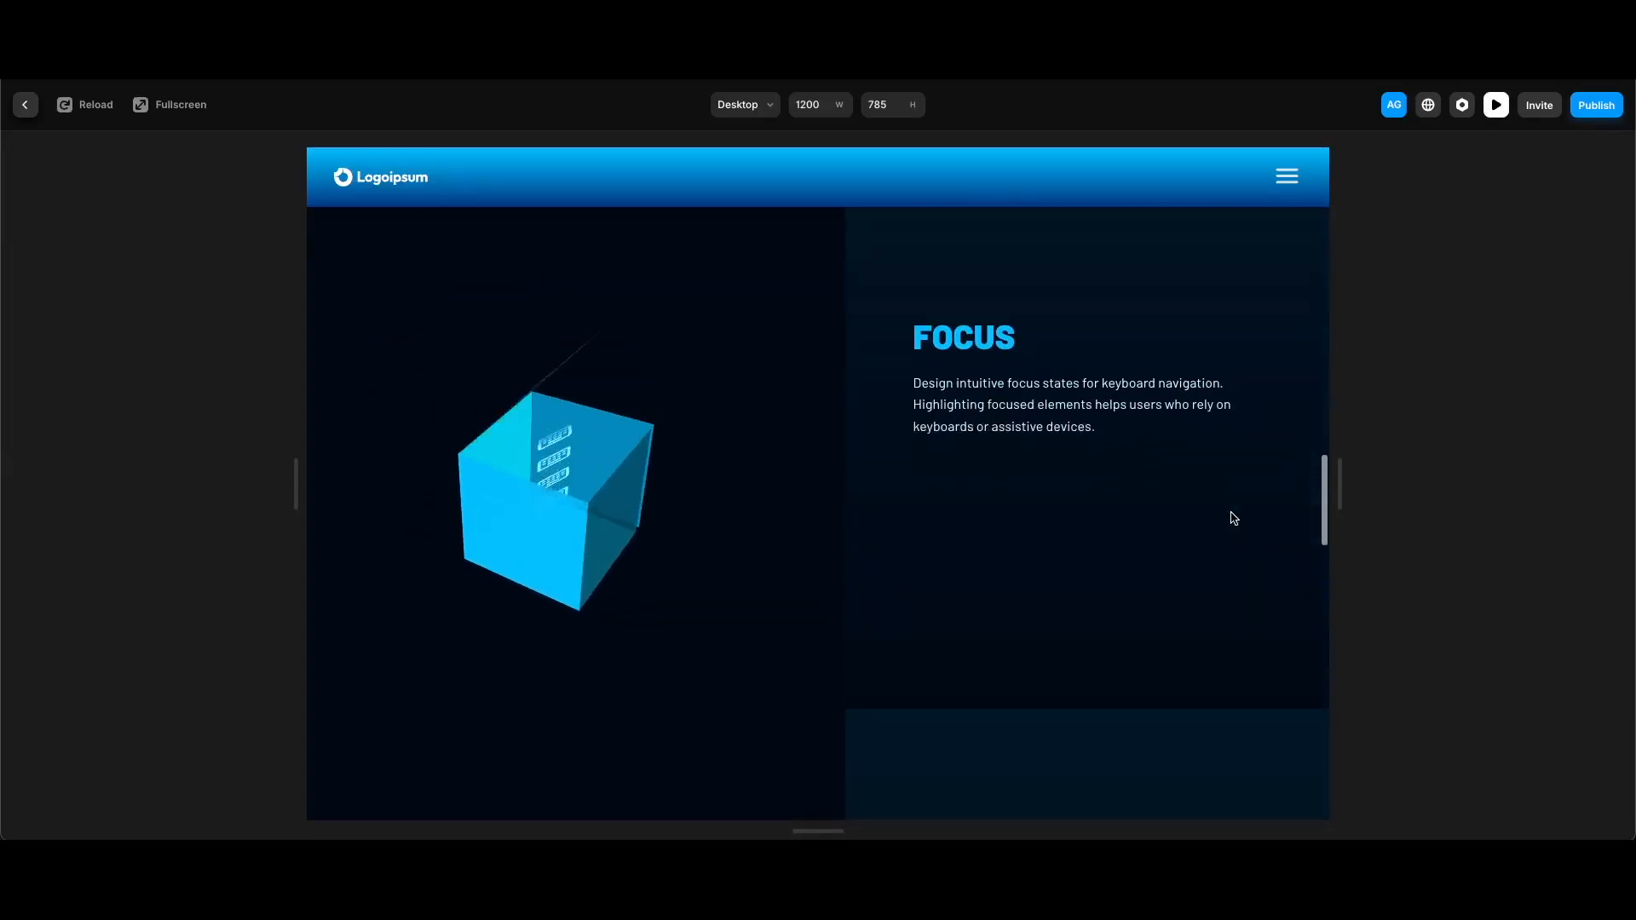
scroll(1229, 517, down, 5)
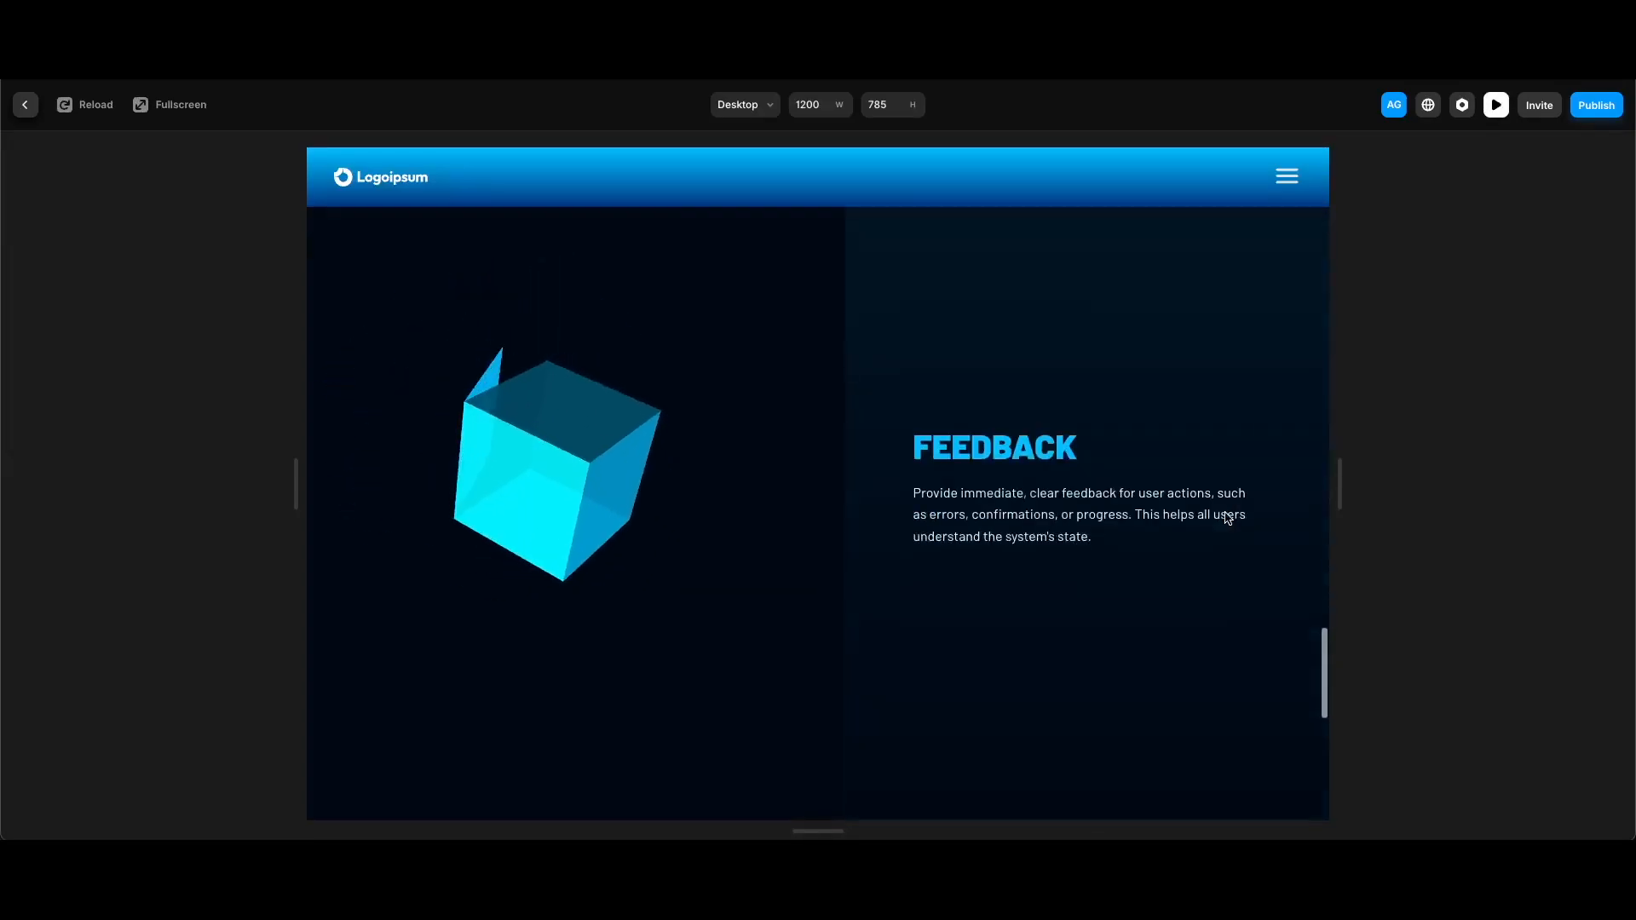
scroll(1228, 517, down, 4)
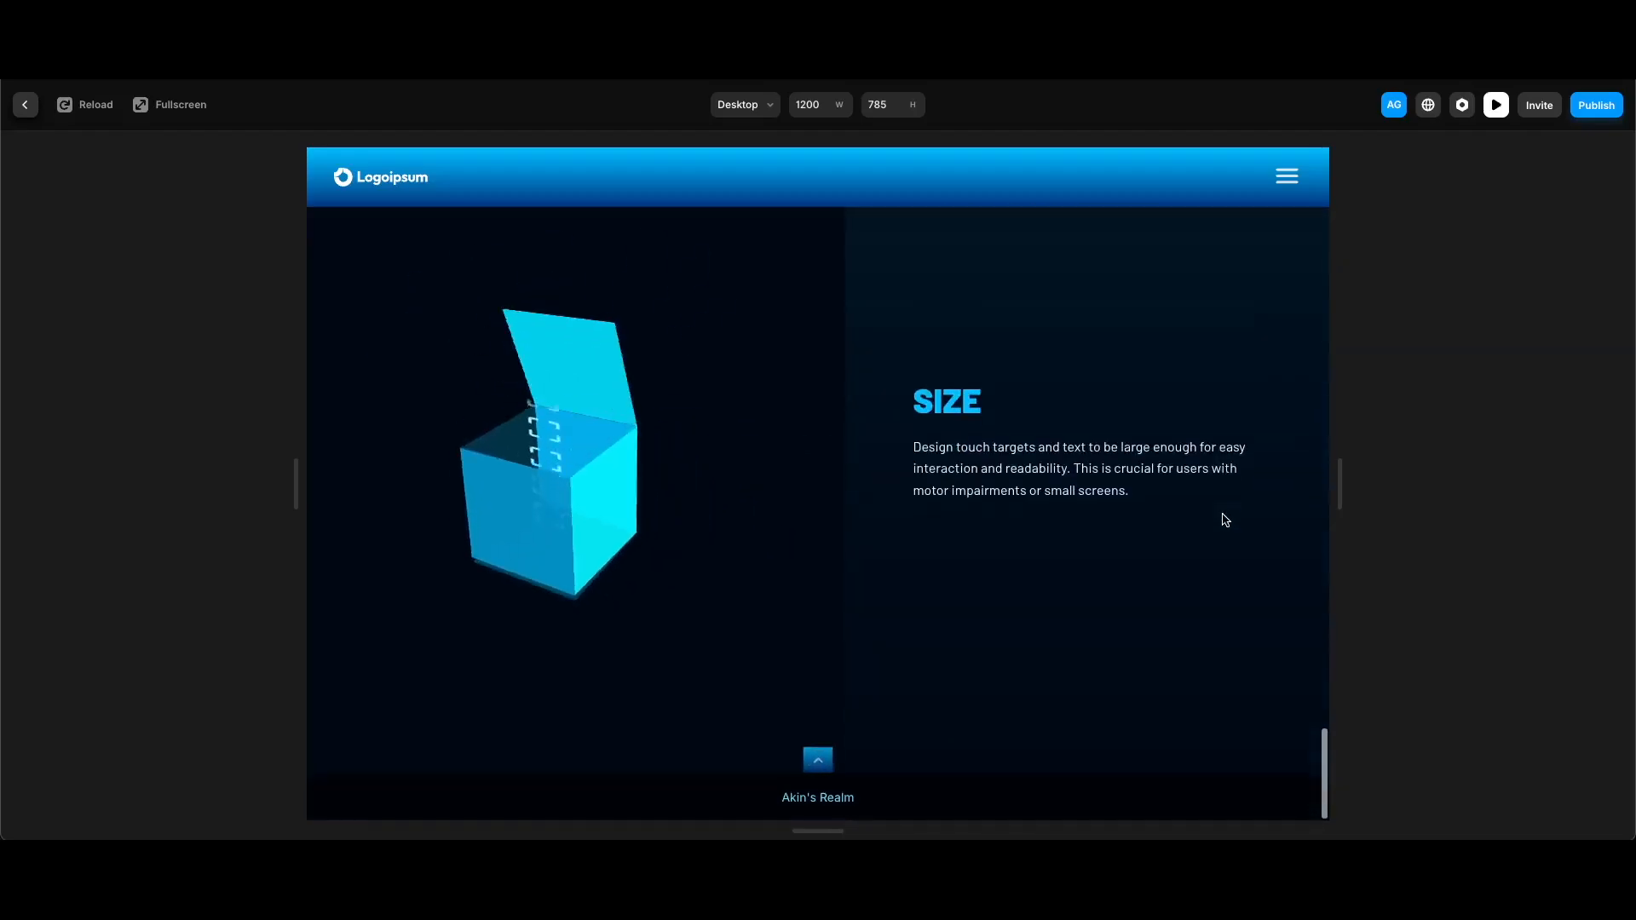
scroll(1224, 519, up, 3)
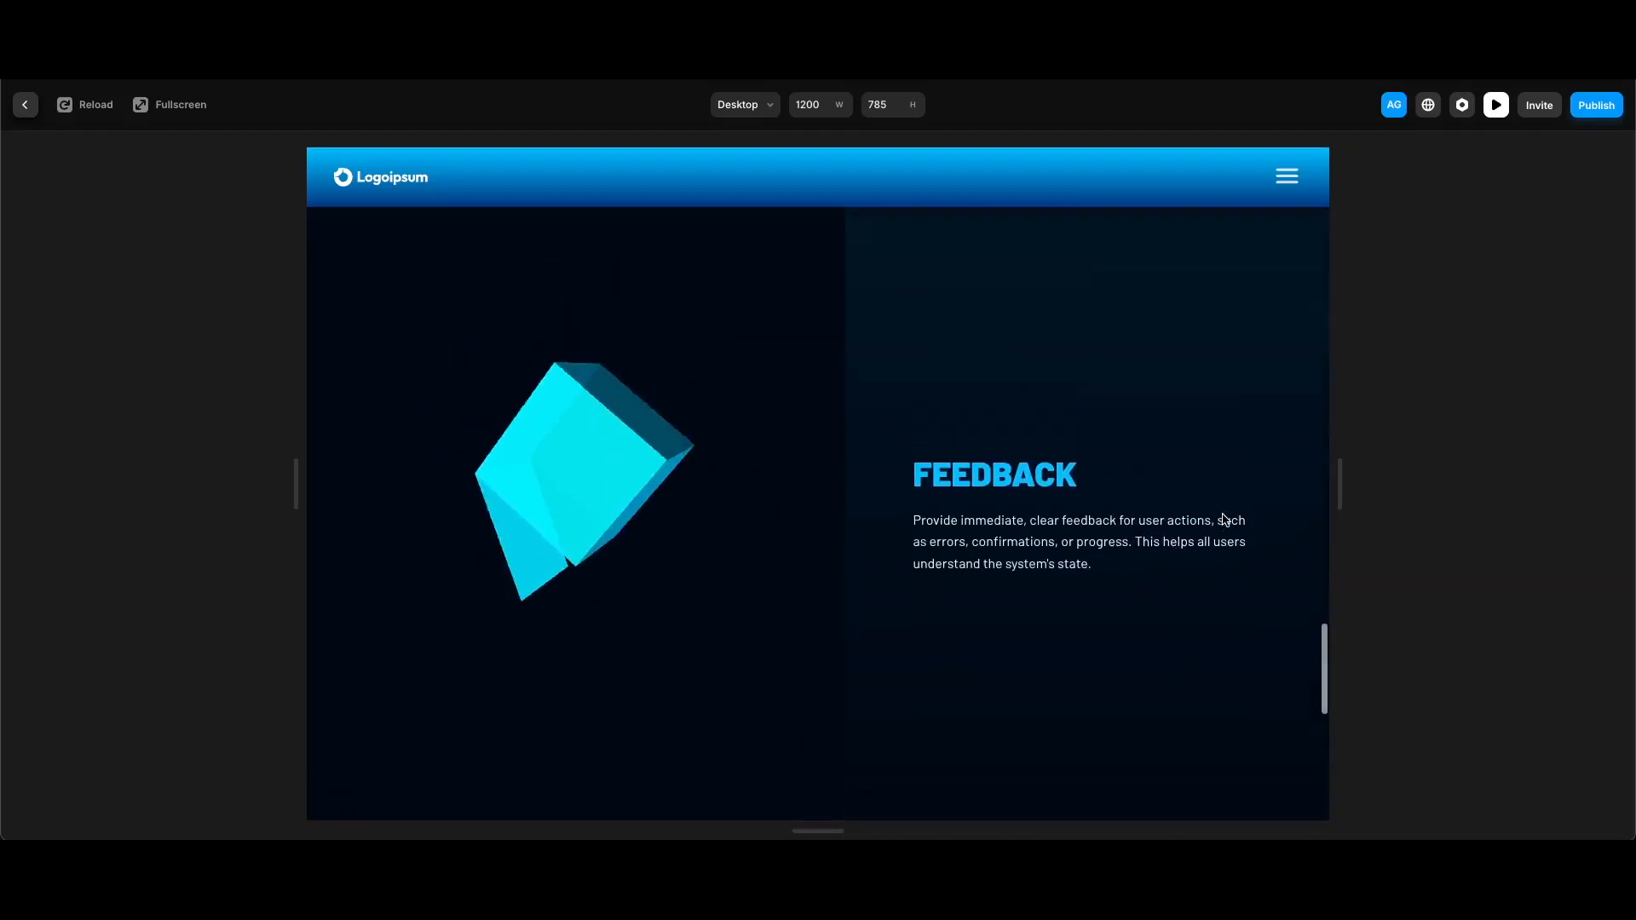
scroll(1225, 519, up, 2)
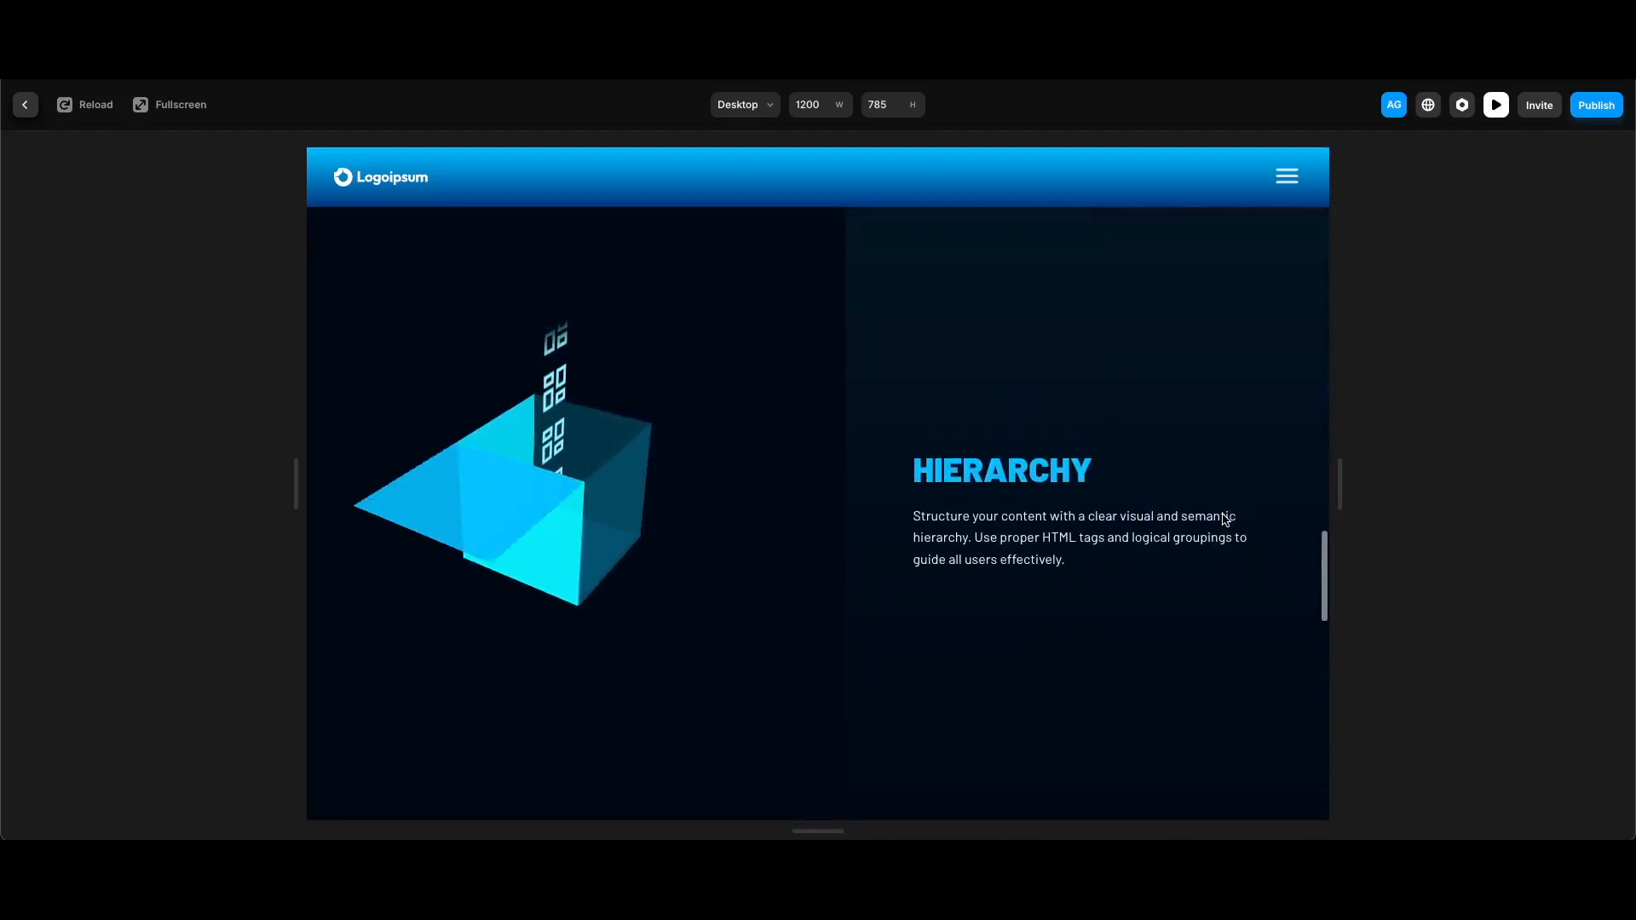
scroll(1225, 519, down, 3)
scroll(1225, 519, down, 3)
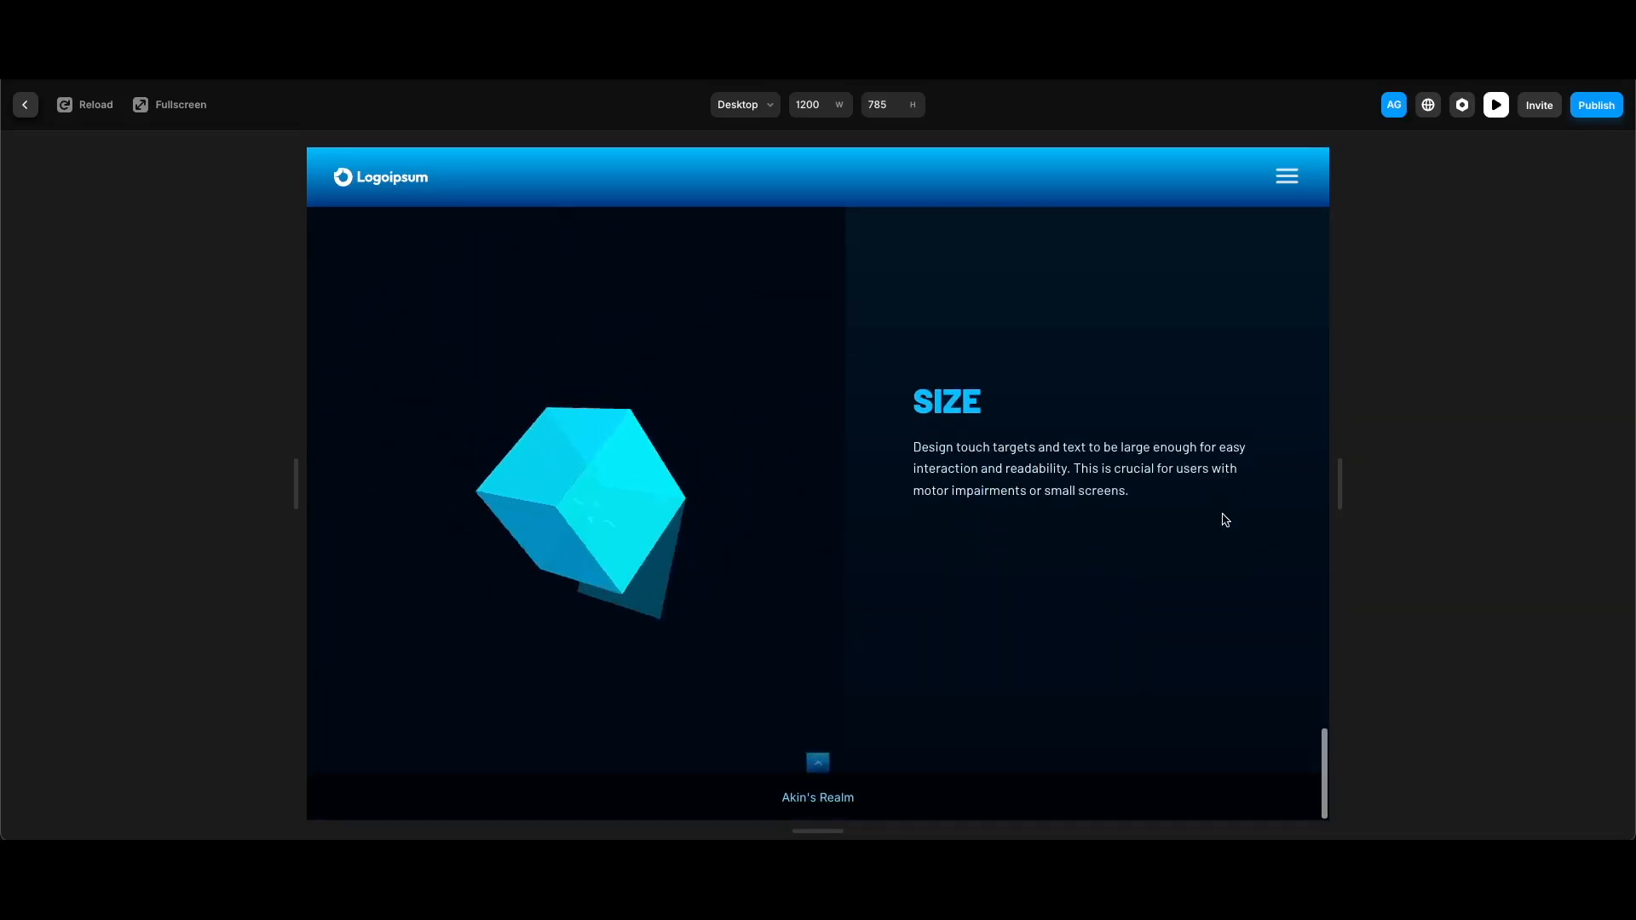
key(Escape)
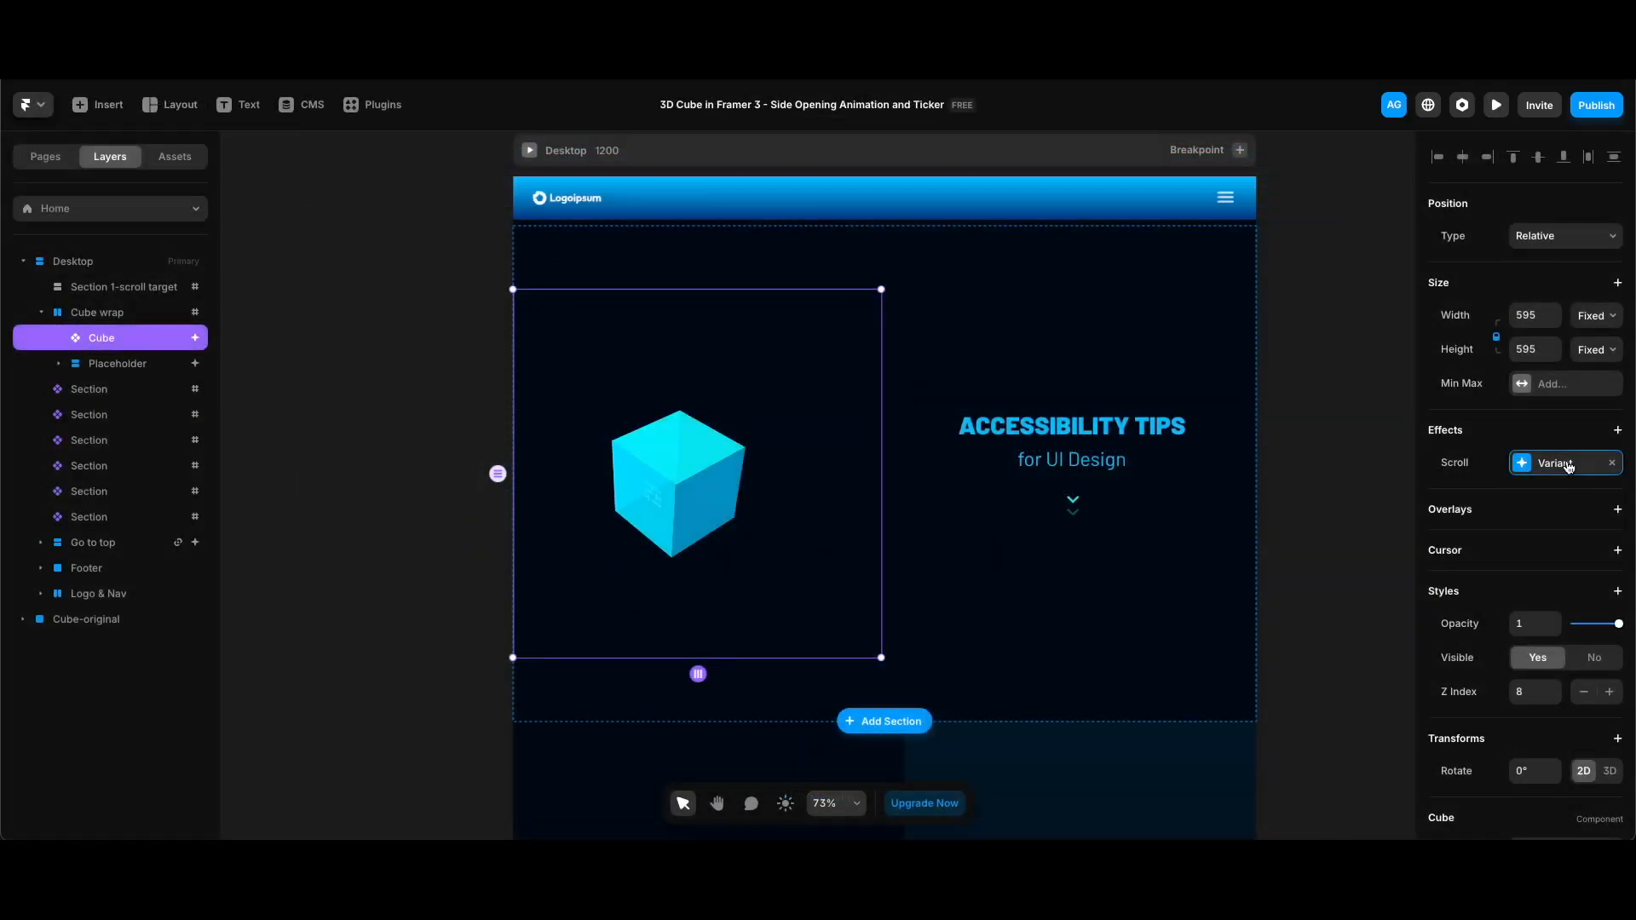
Step: Set the Cube's scroll variant effect to Variant 6 for section #6 and Variant 7 for section #7
click(1569, 464)
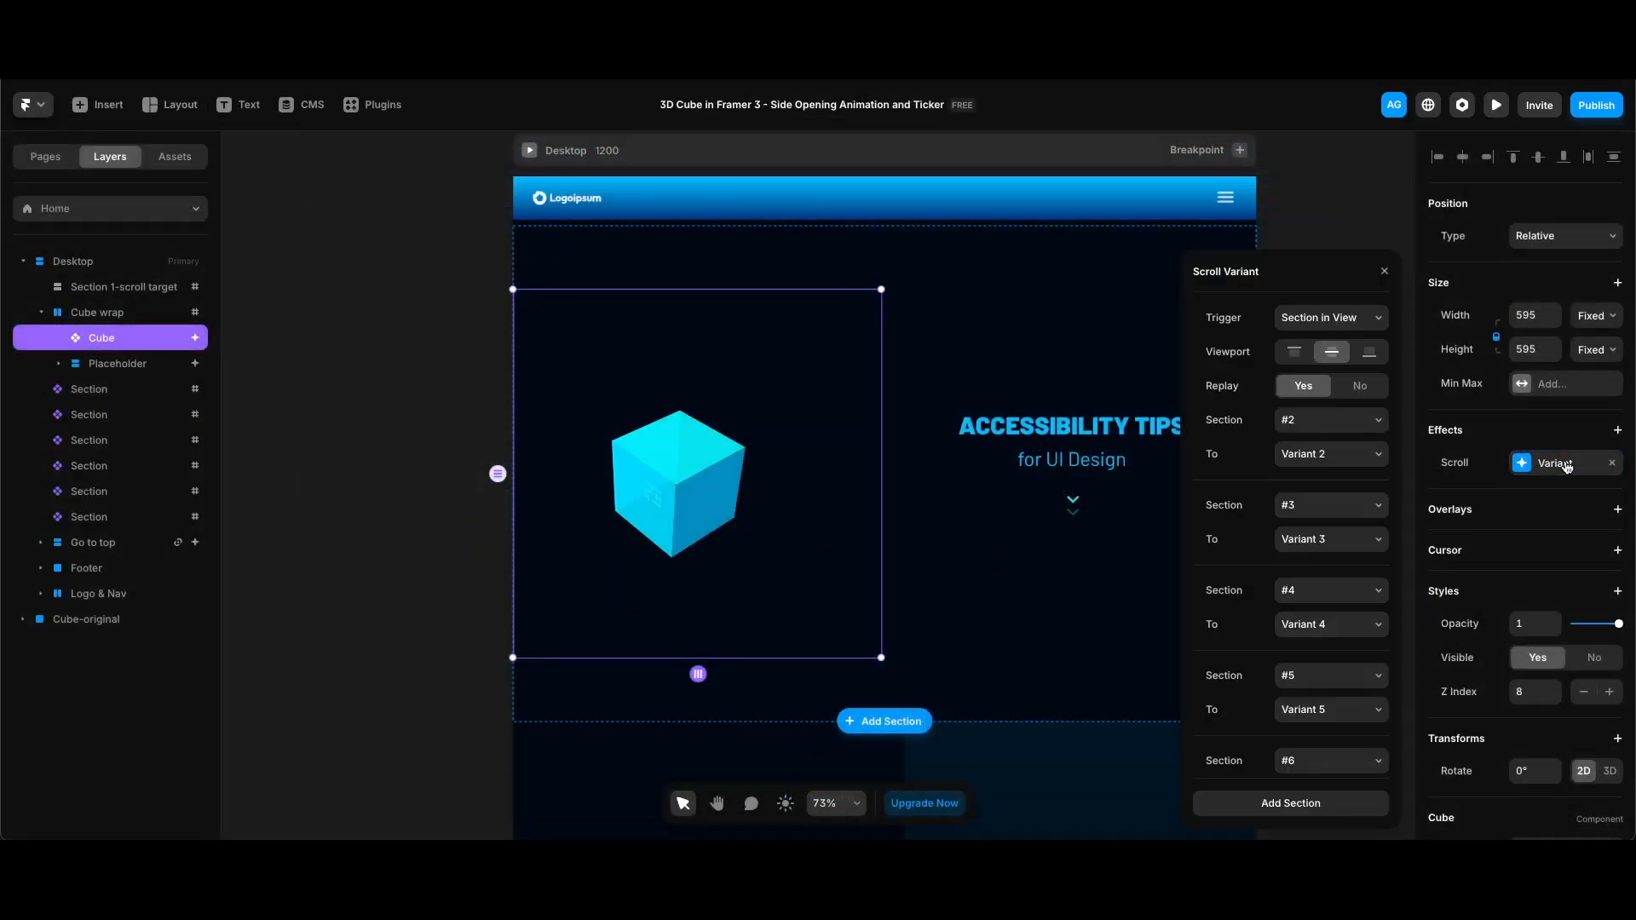
scroll(1385, 650, down, 3)
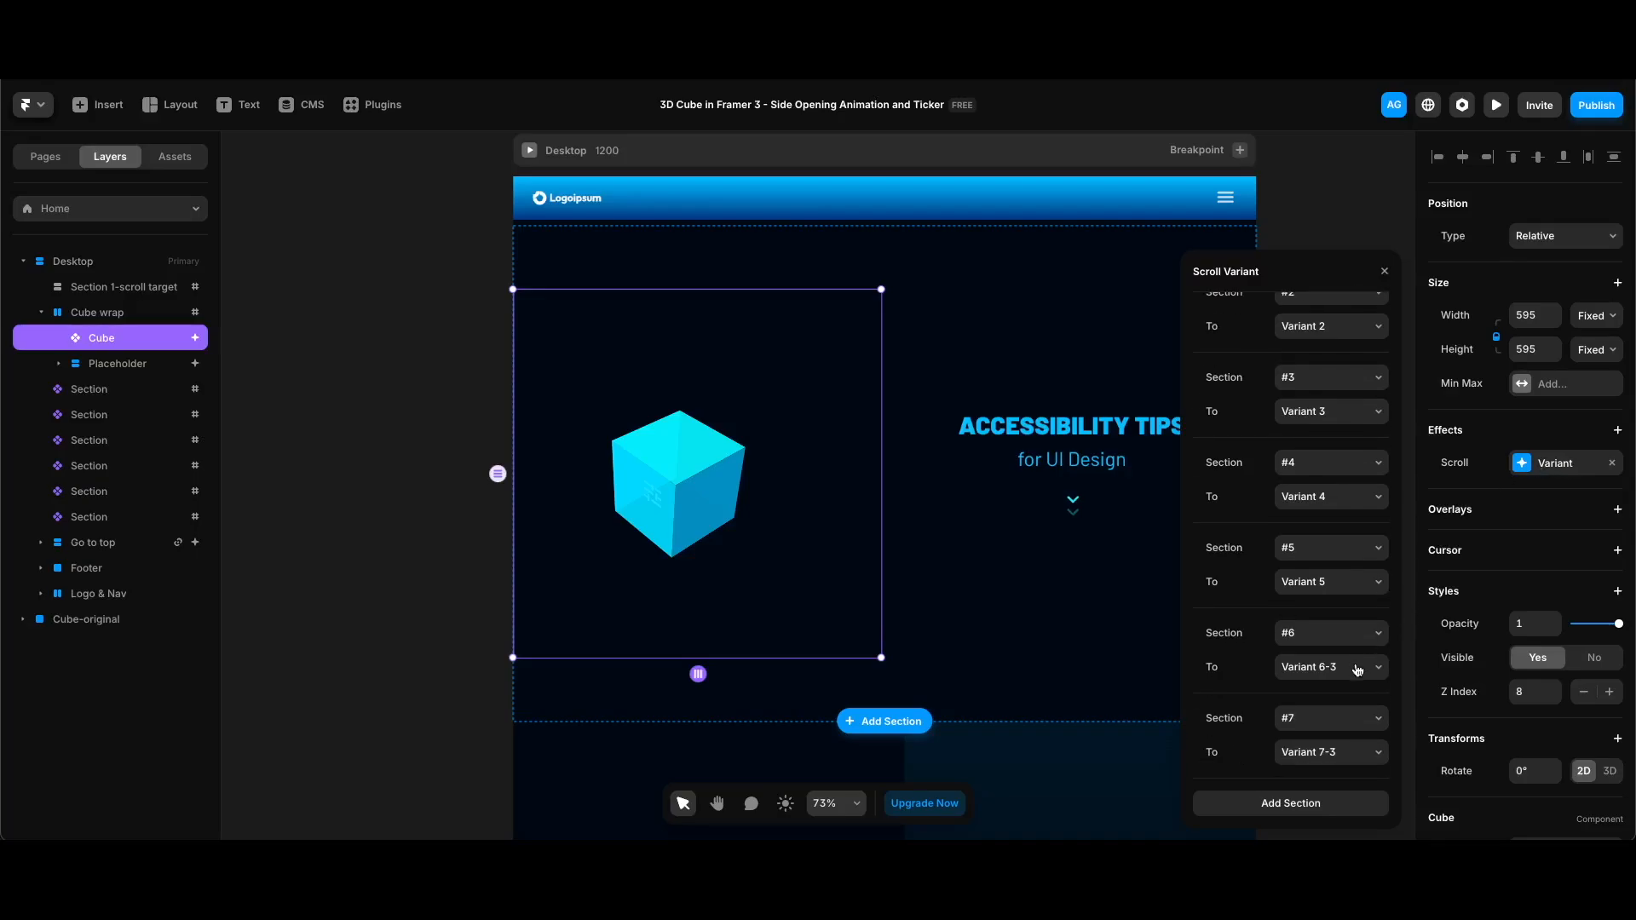
click(1355, 668)
click(1343, 637)
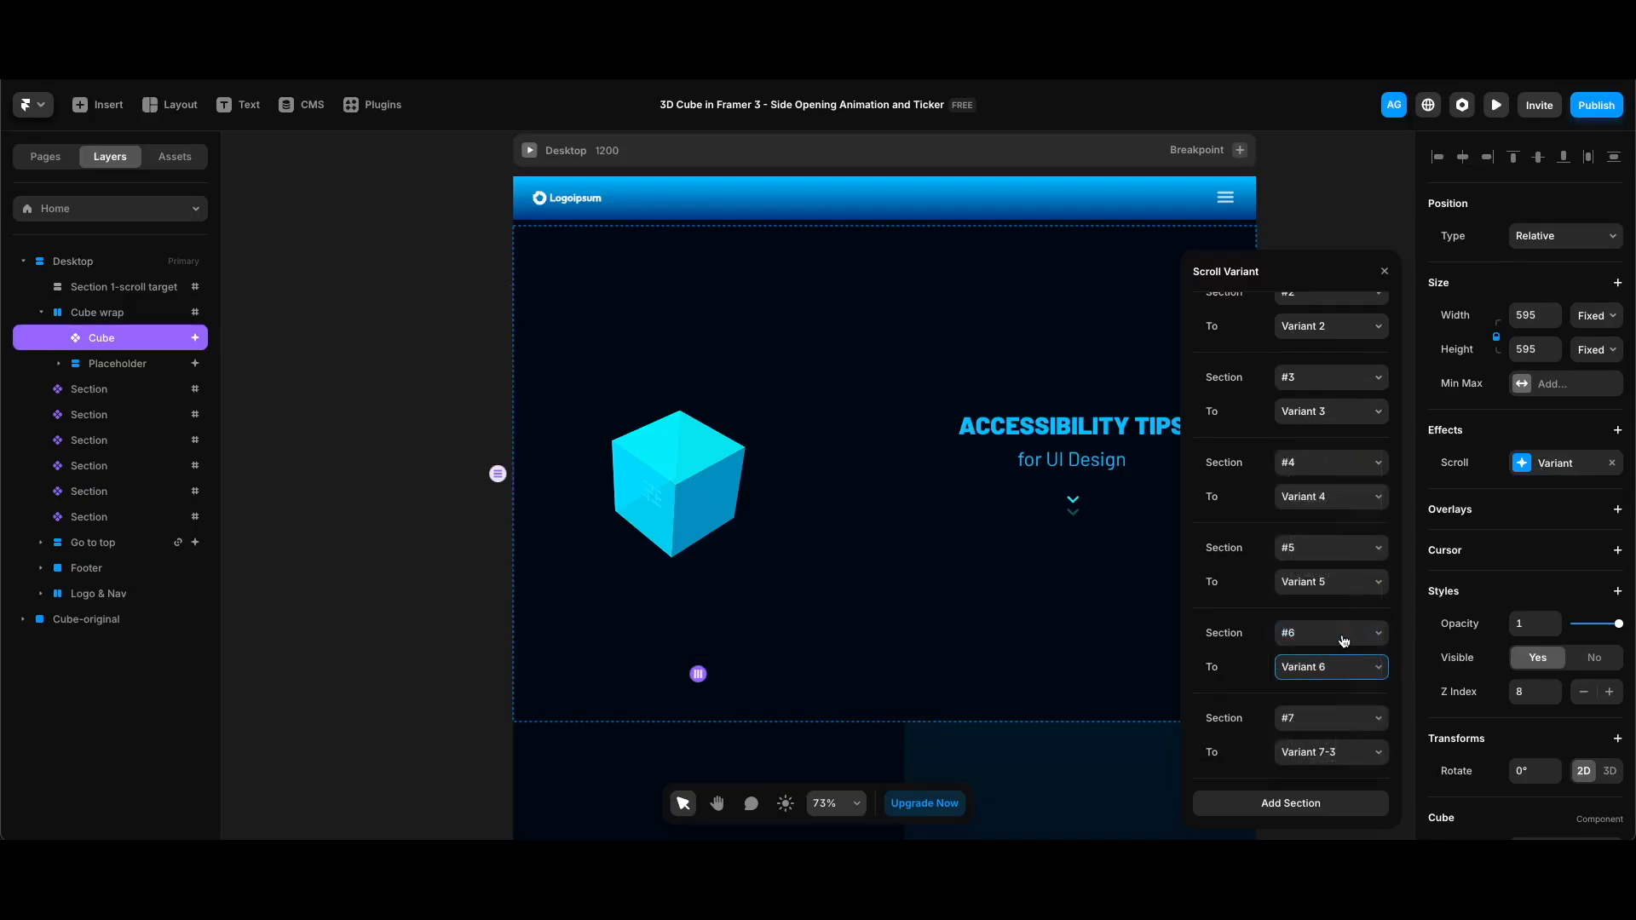
click(1327, 752)
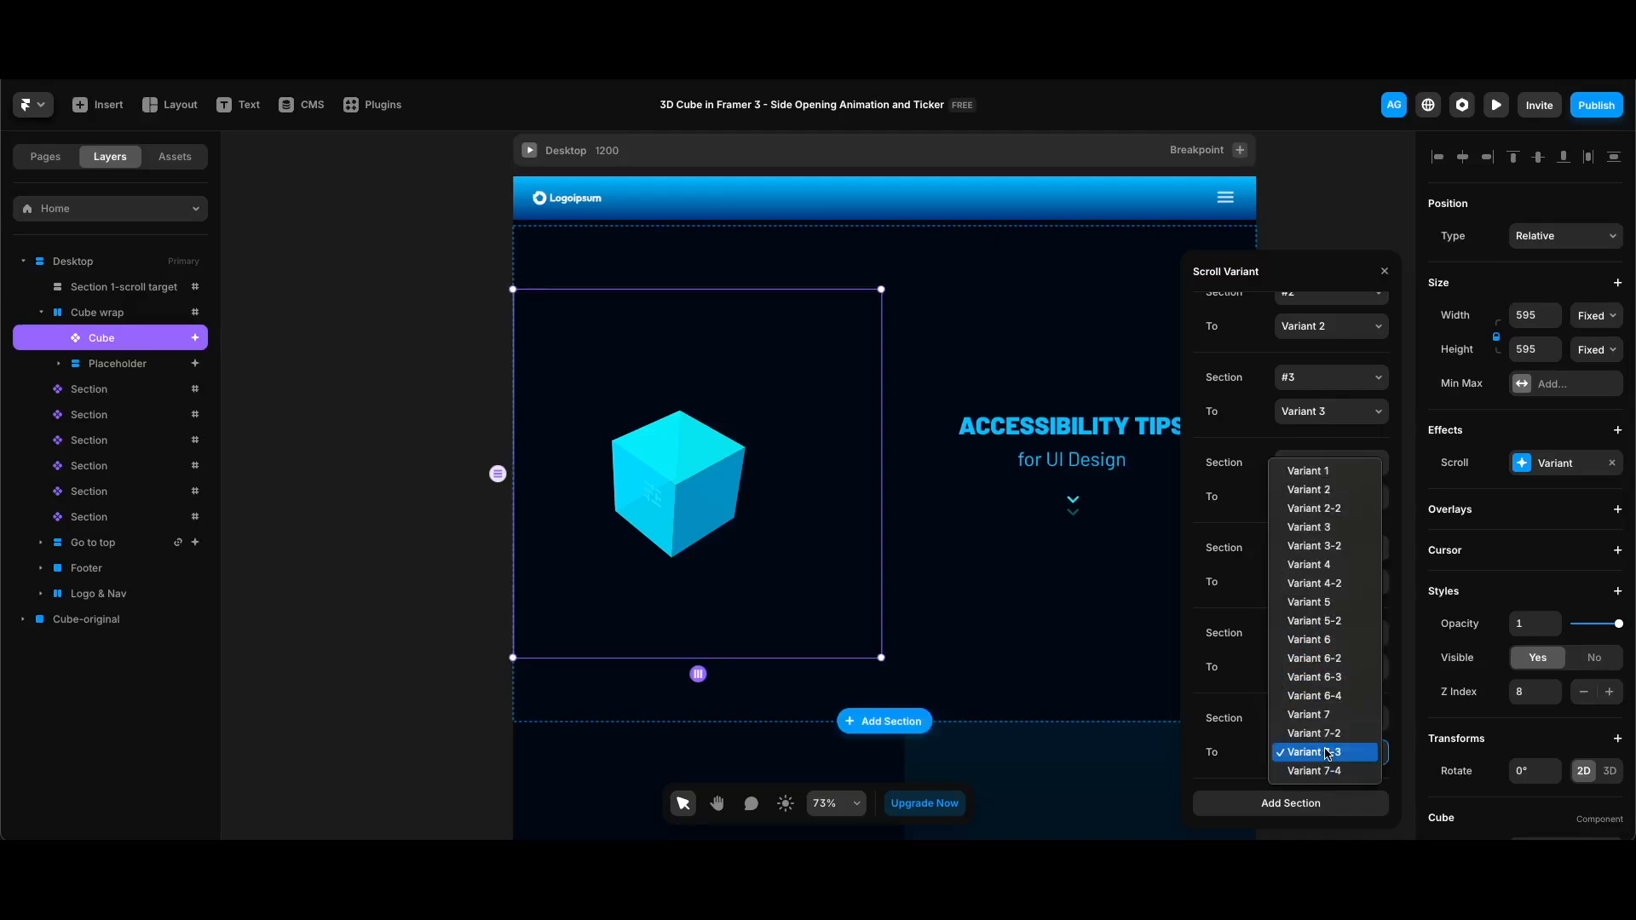
click(1338, 716)
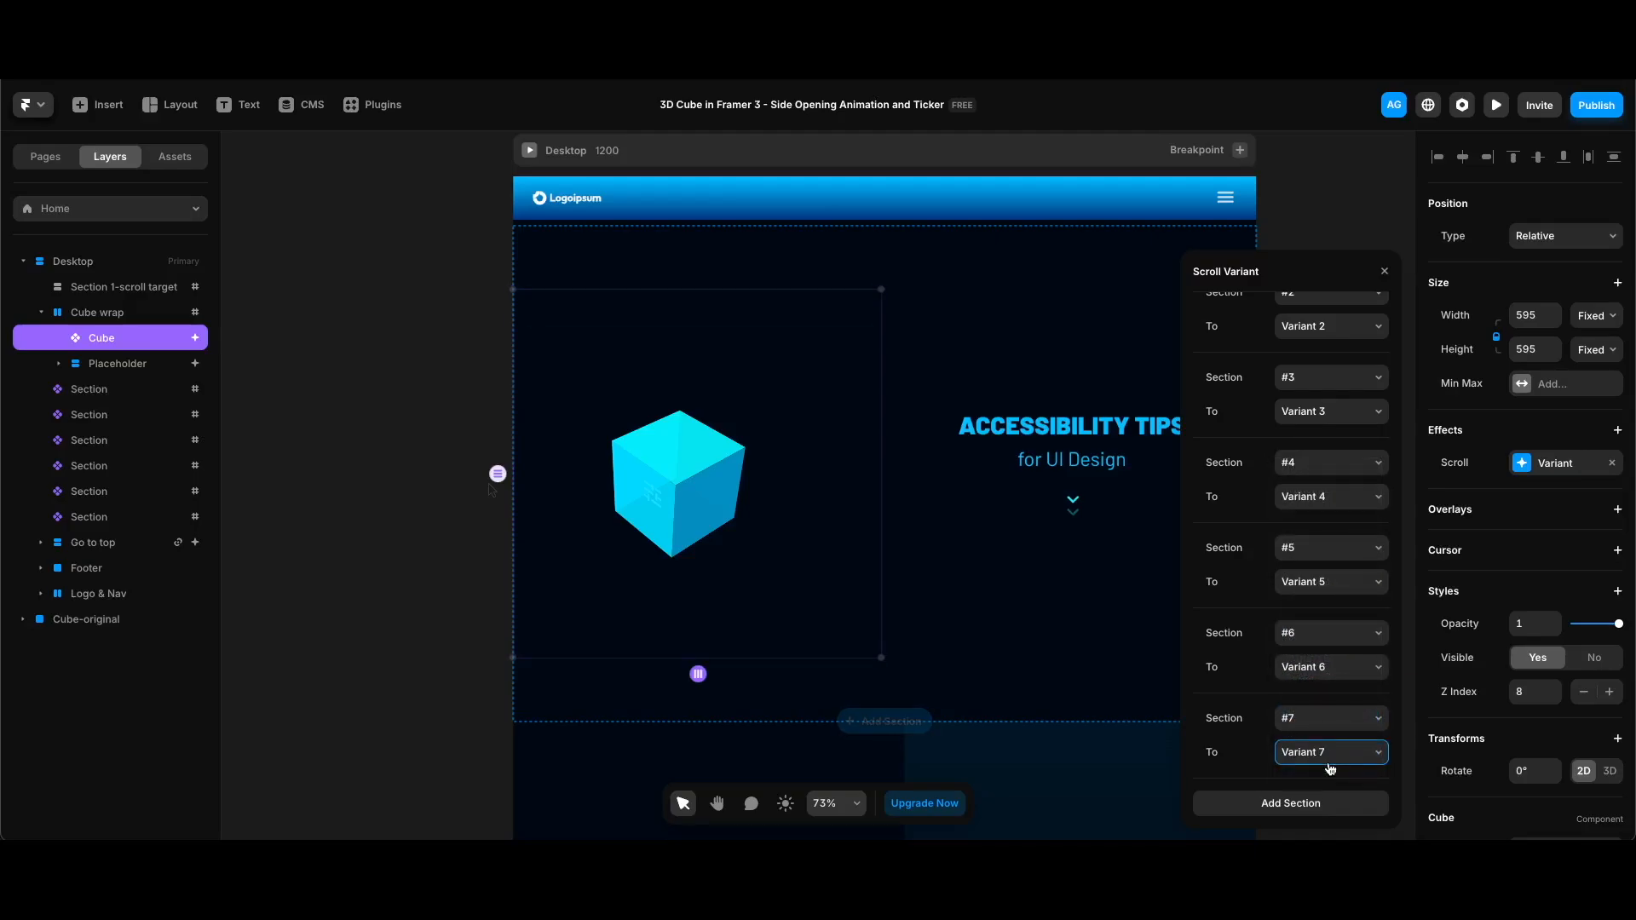
Step: Preview the Home page and examine the cube's rotation, lid opening and icon ticker in both scroll directions, from Contrast through Size
key(super+p)
scroll(1153, 645, down, 3)
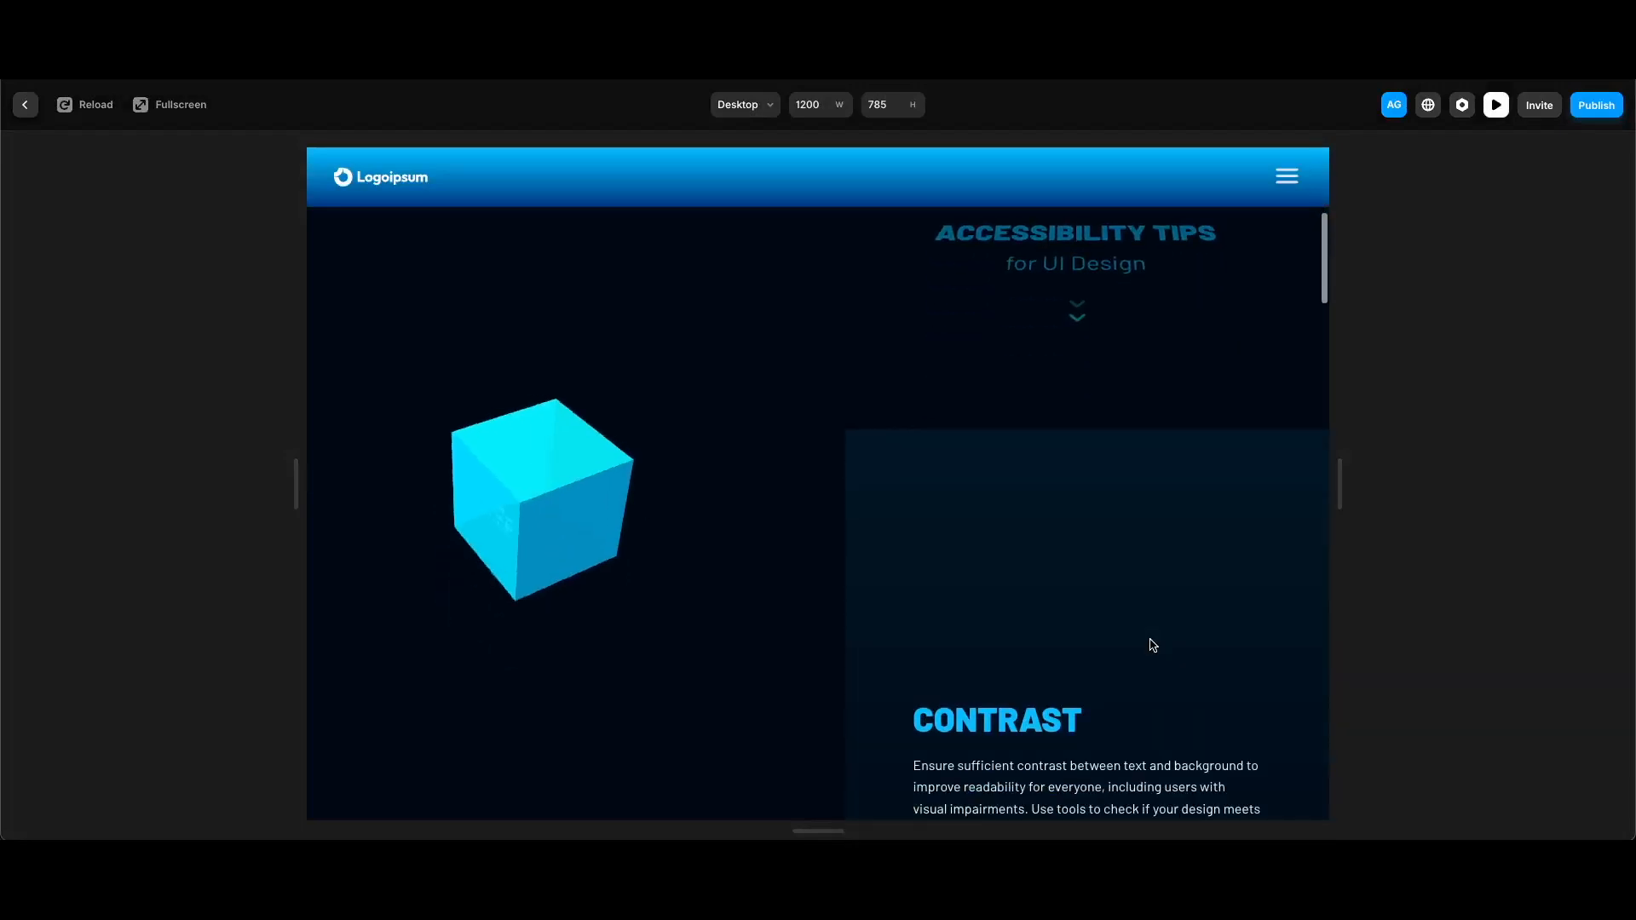
scroll(1153, 645, down, 5)
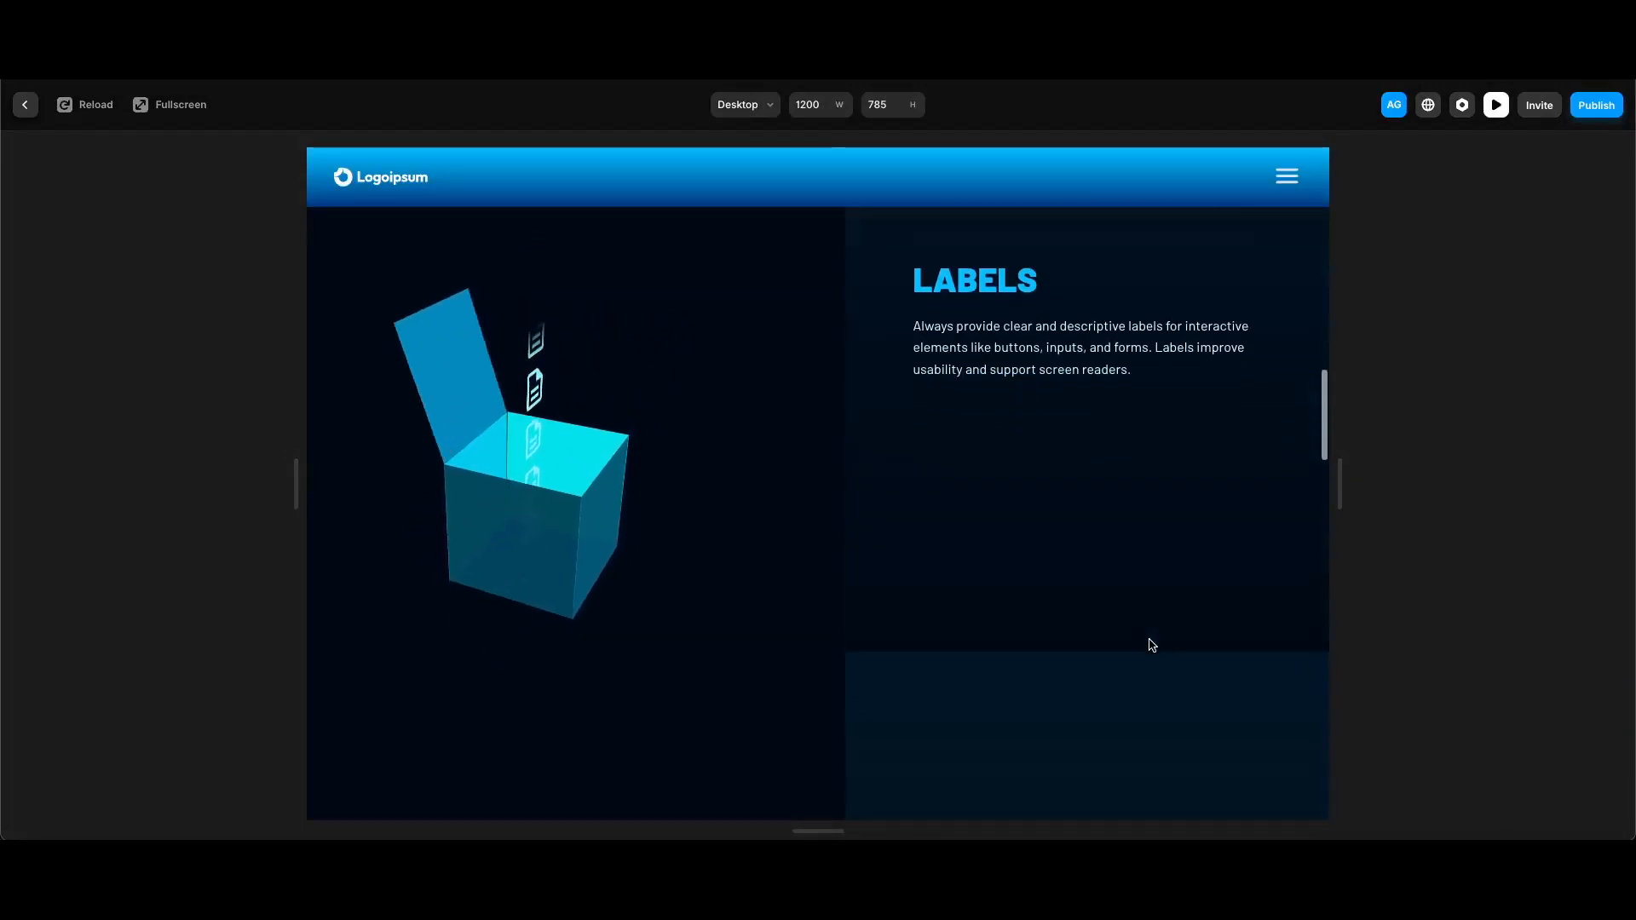
scroll(1153, 645, down, 5)
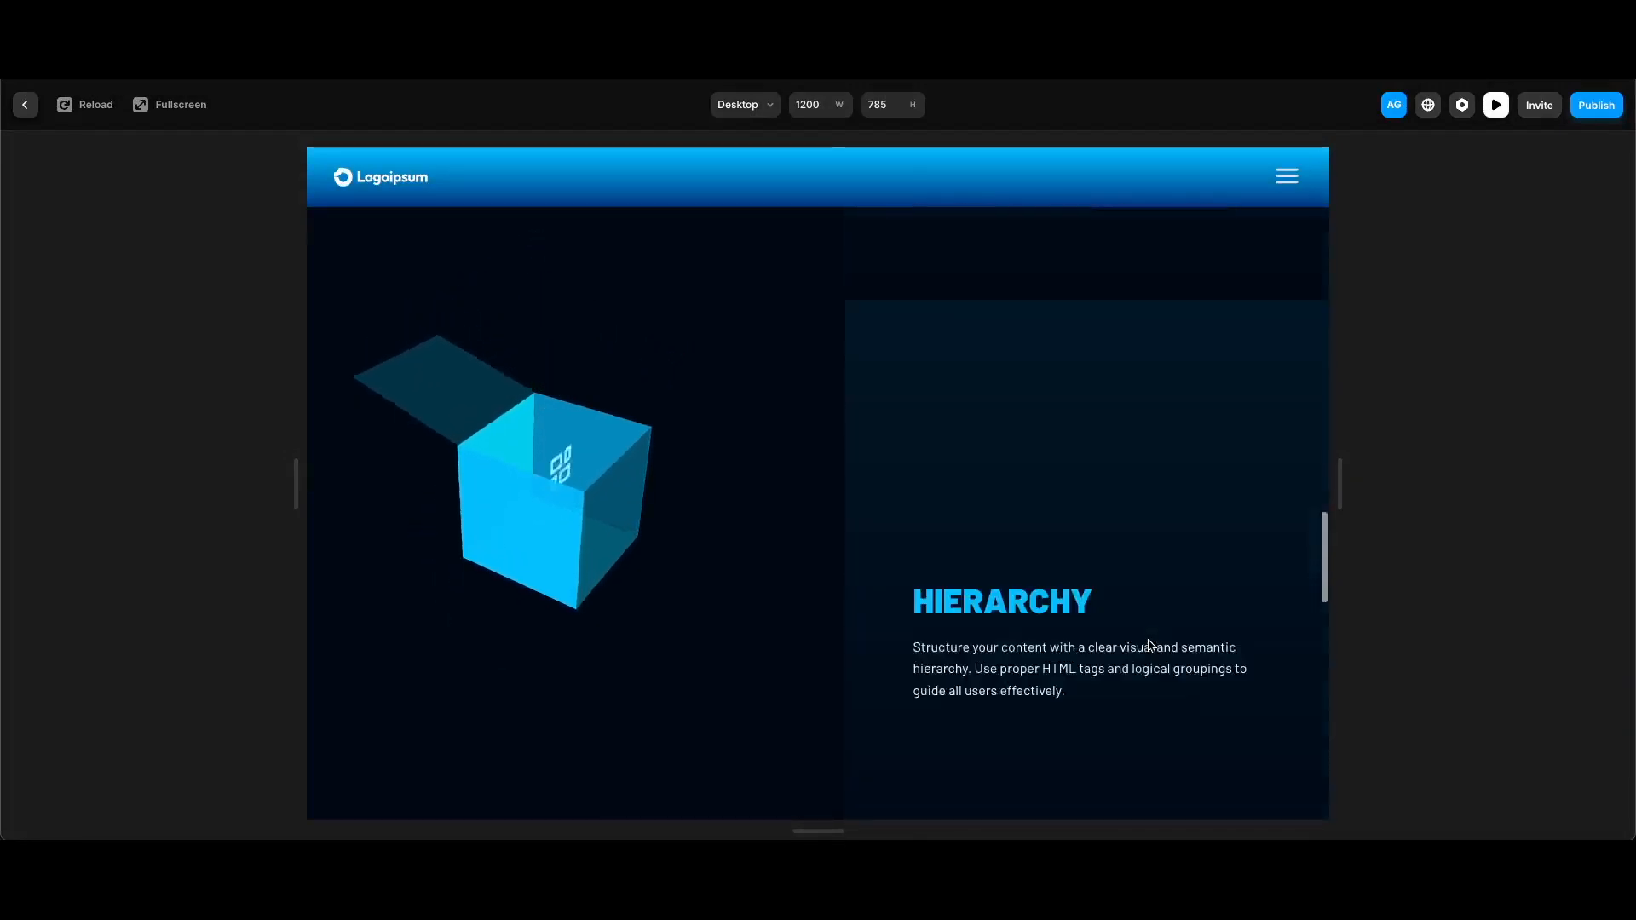
scroll(1147, 645, down, 5)
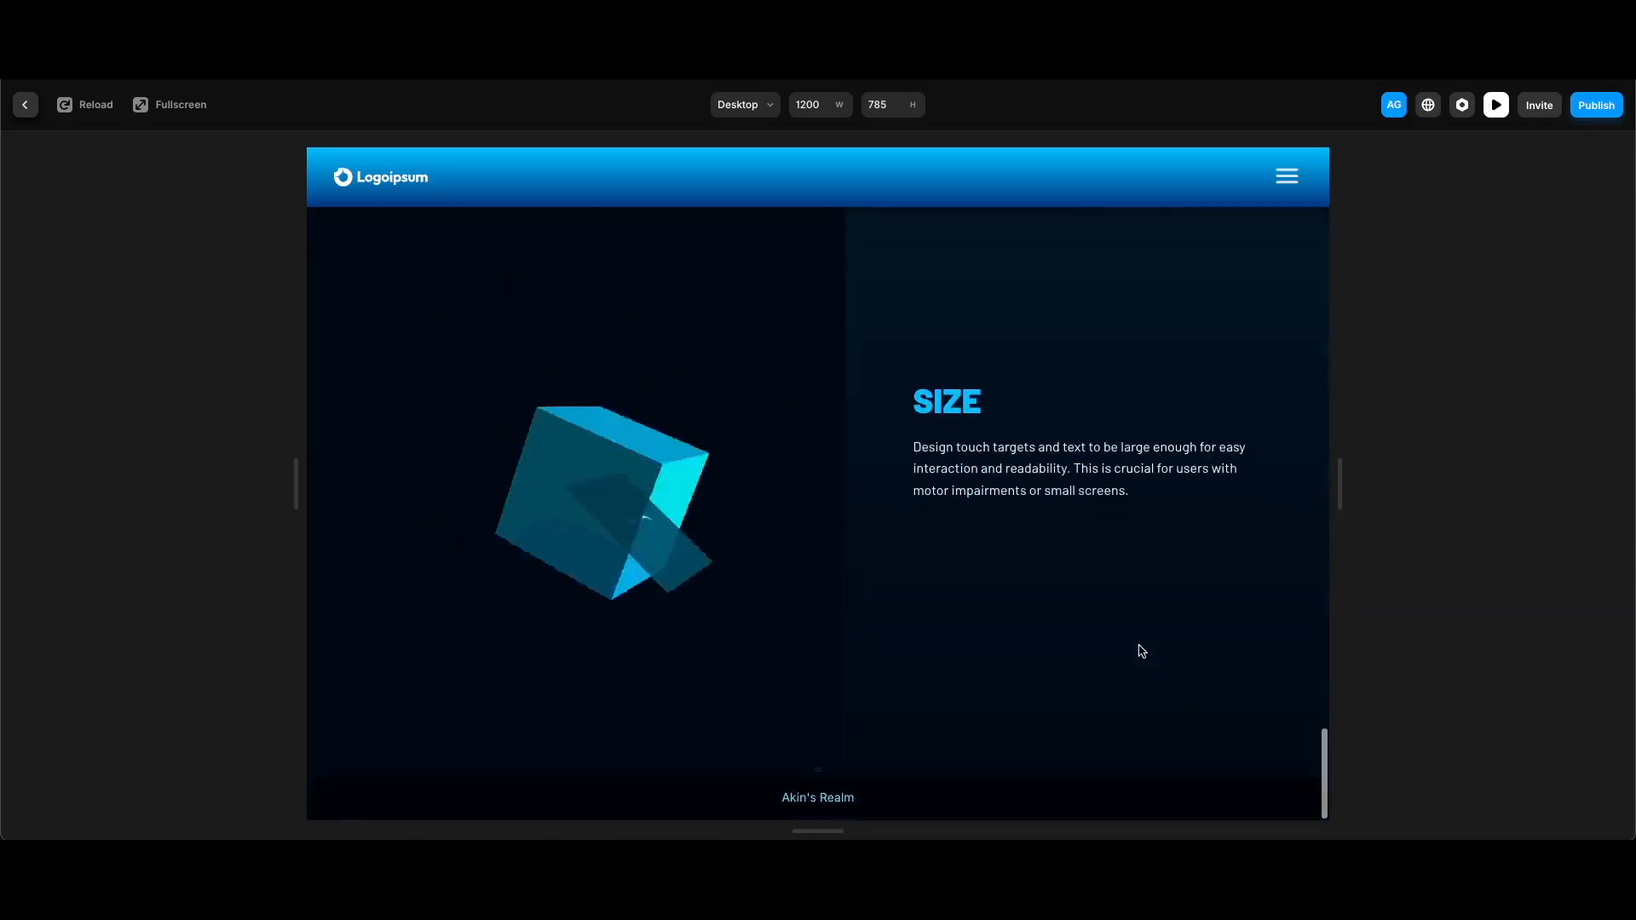
scroll(1142, 651, up, 5)
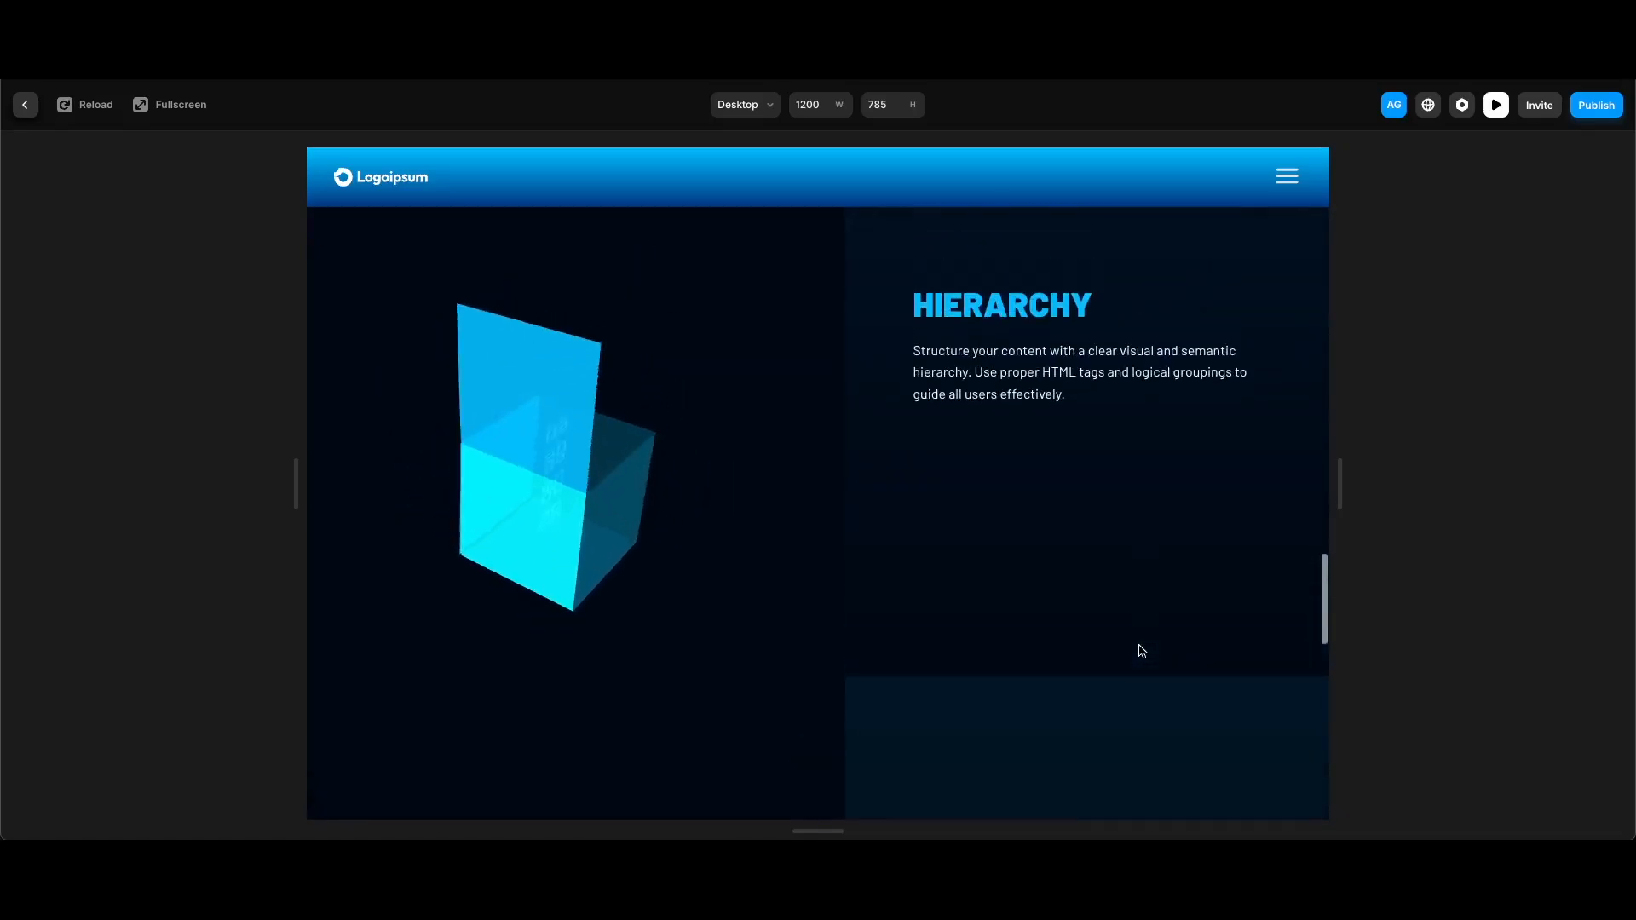
scroll(1142, 651, up, 3)
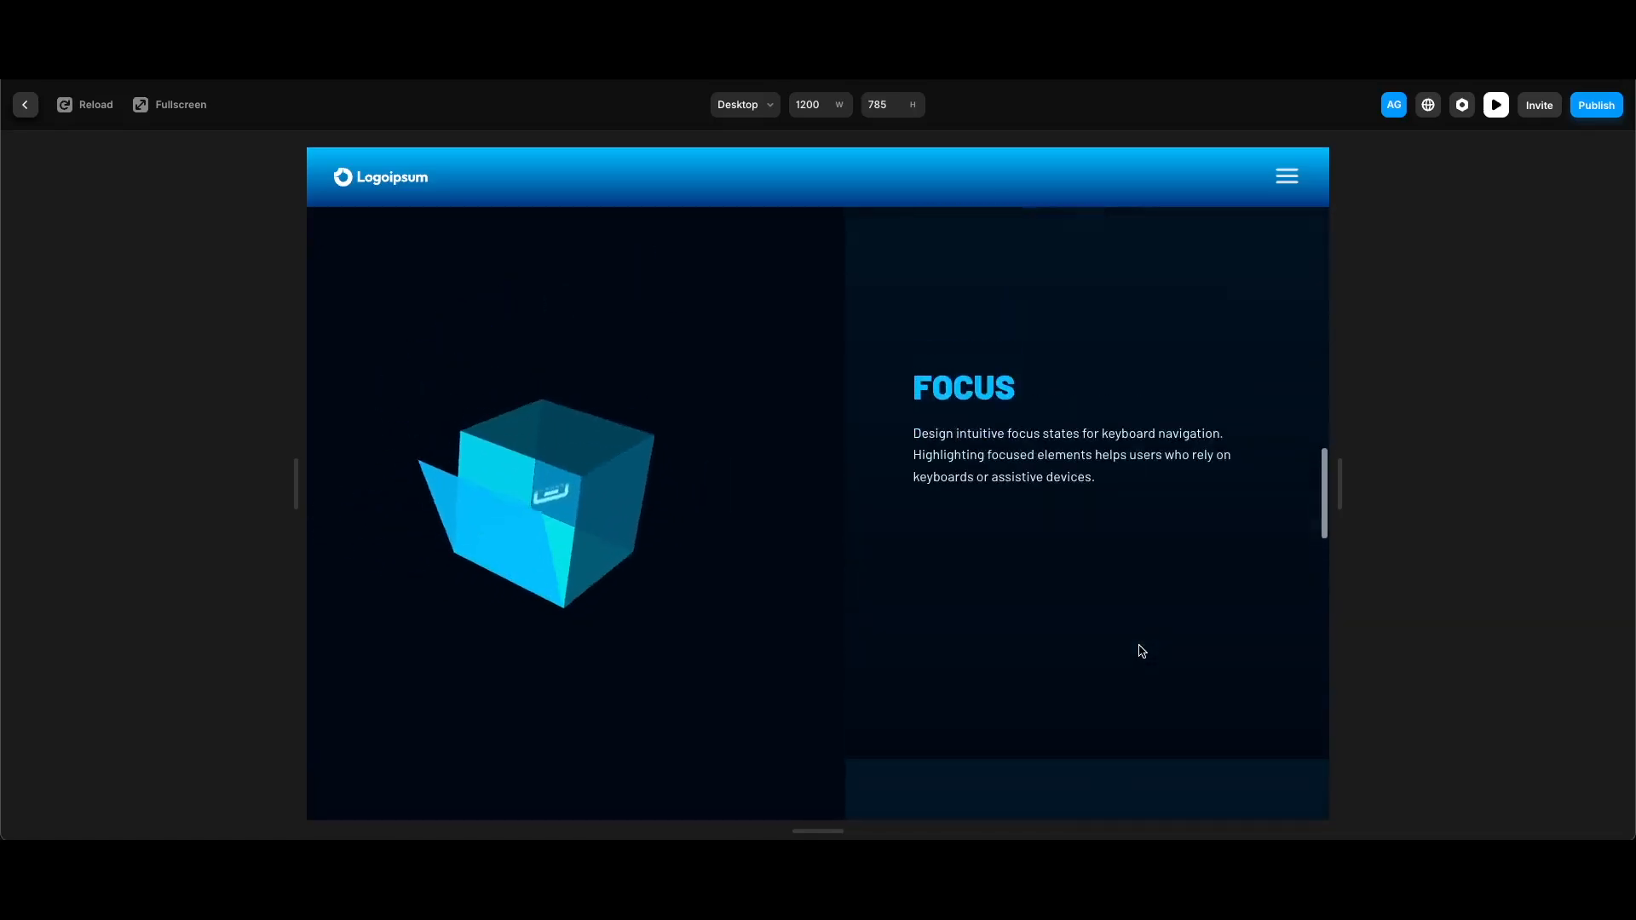
scroll(1142, 651, down, 6)
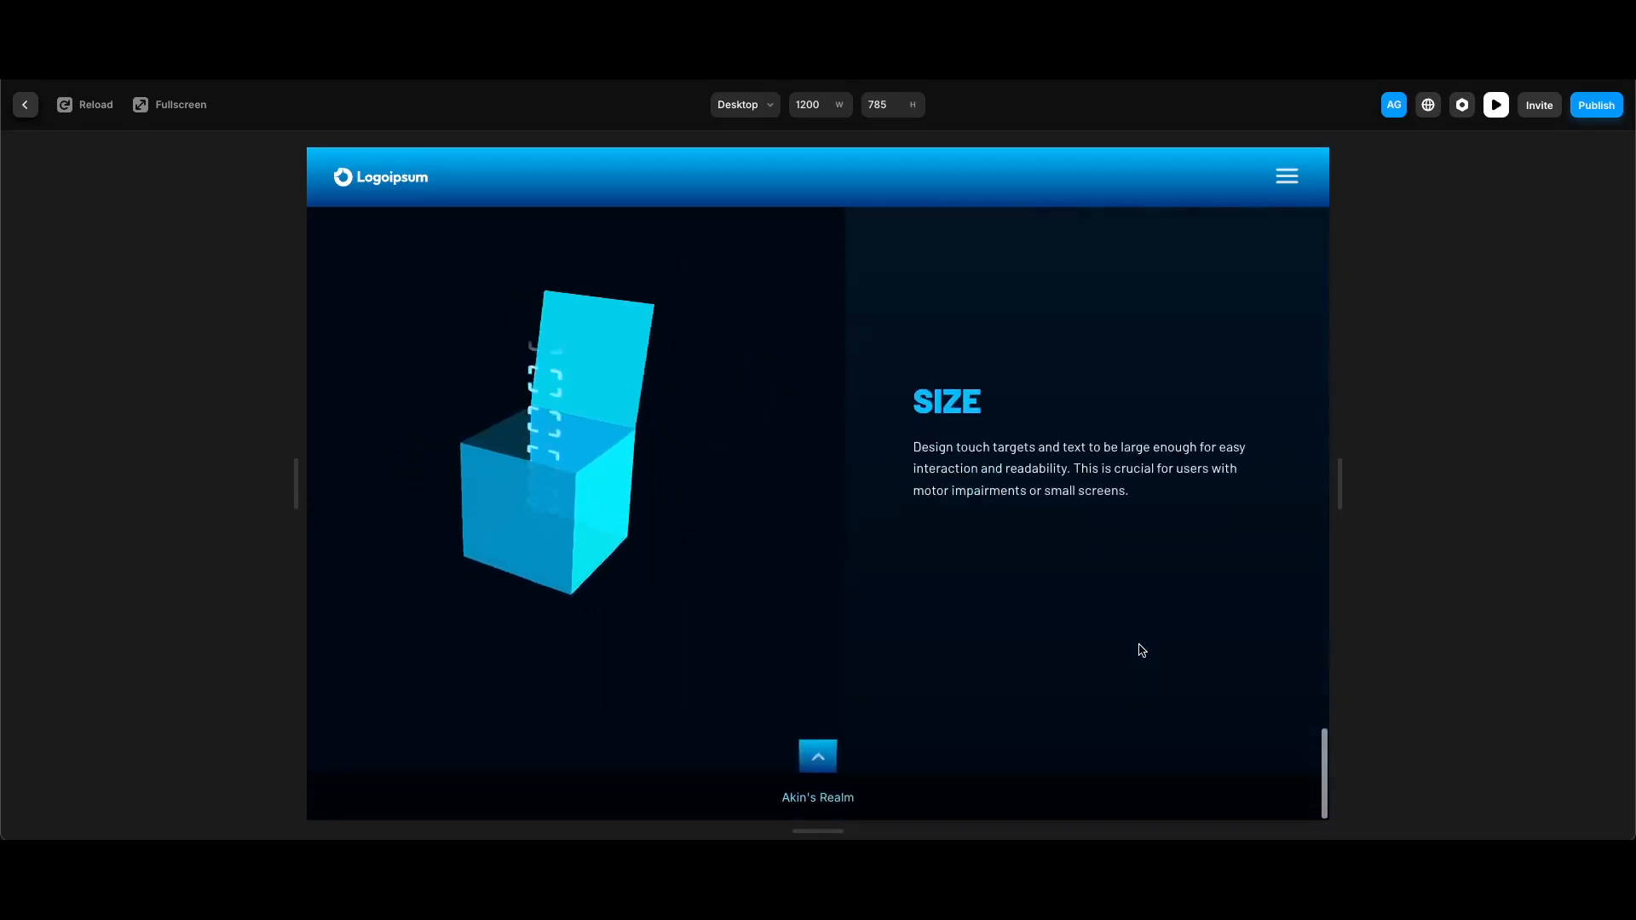